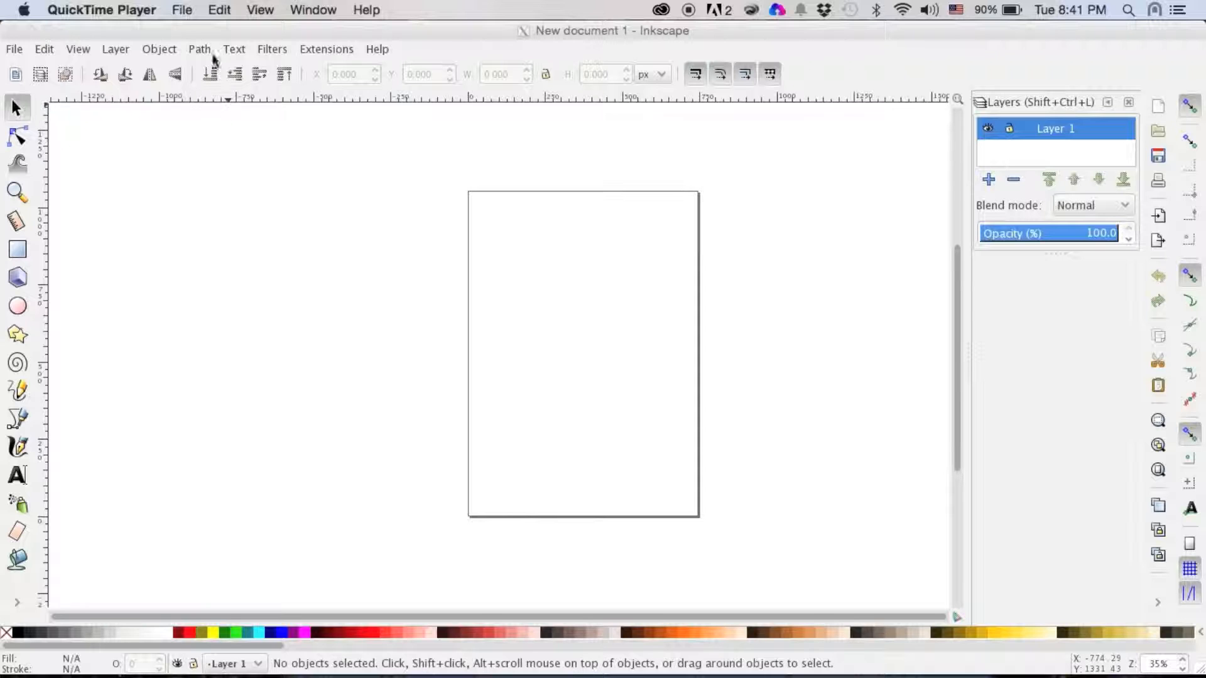
- Set the document's custom page size to 24 in wide by 18 in high in the document properties
{"action": "left_click", "coordinate": [150, 35]}
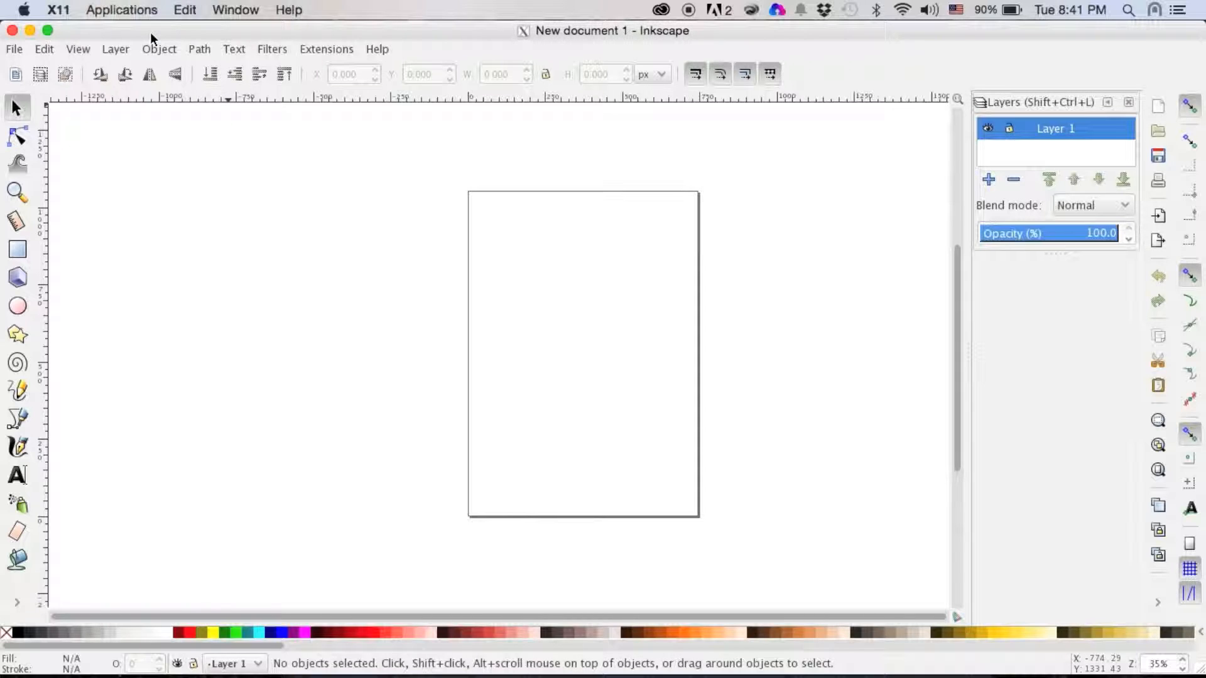
{"action": "left_click_drag", "start_coordinate": [74, 36], "coordinate": [79, 36]}
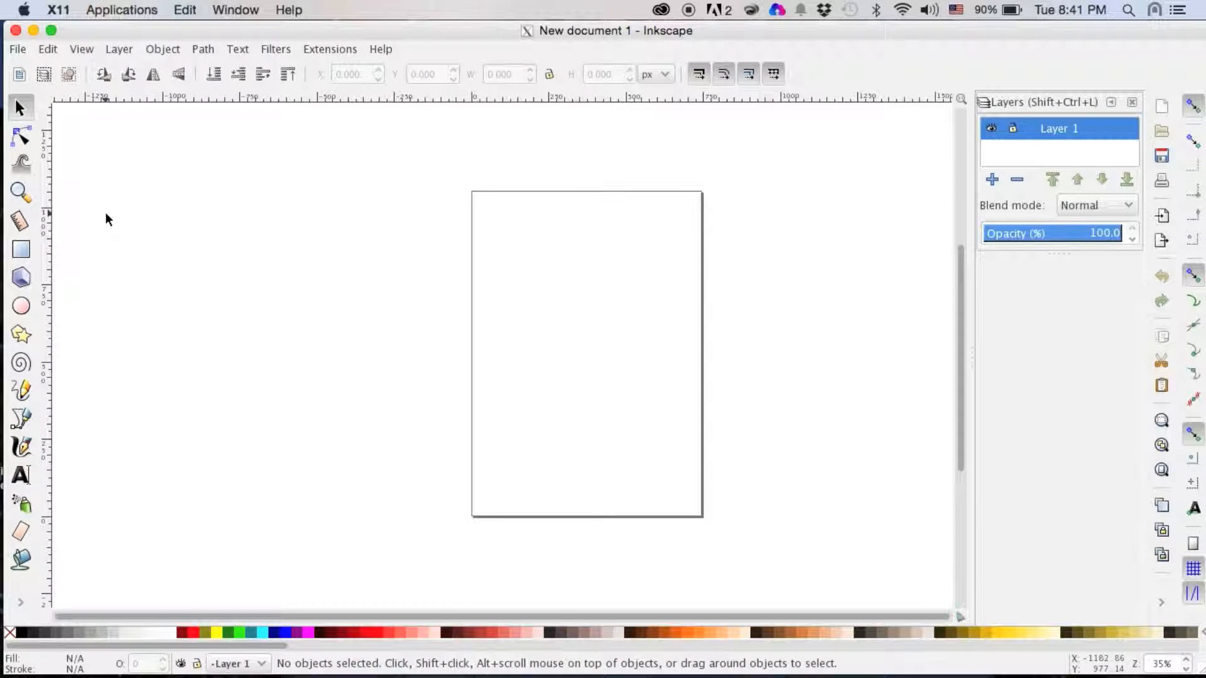
{"action": "left_click", "coordinate": [21, 50]}
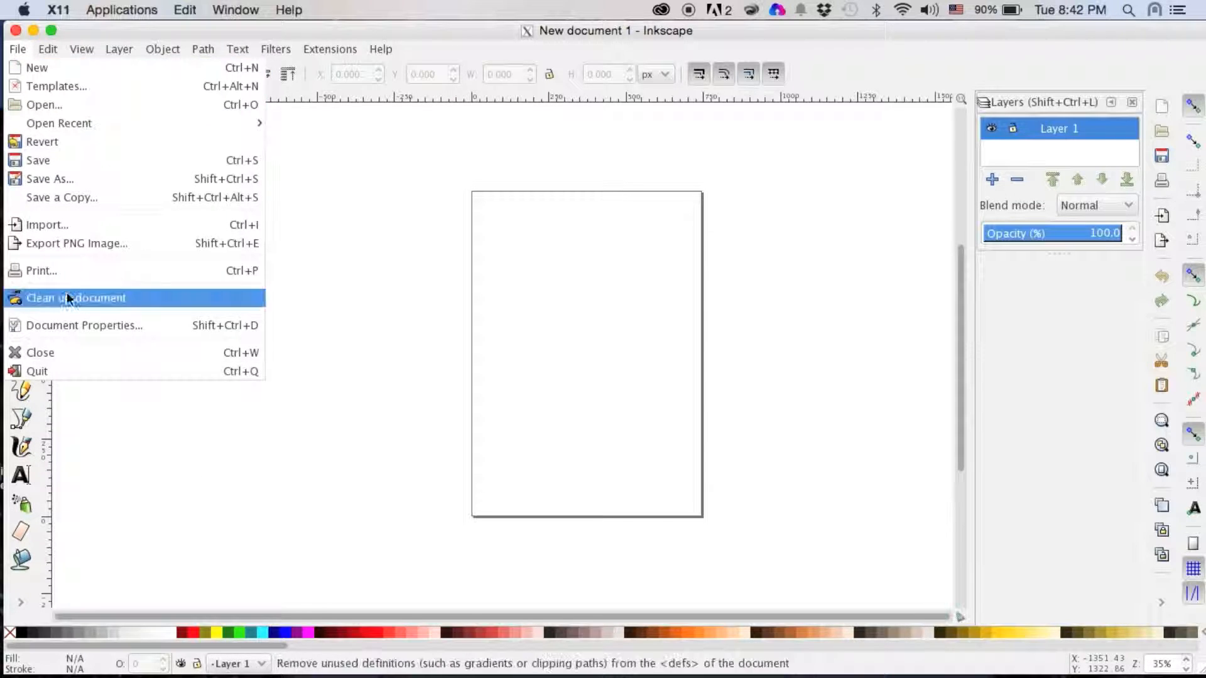
{"action": "left_click", "coordinate": [74, 326]}
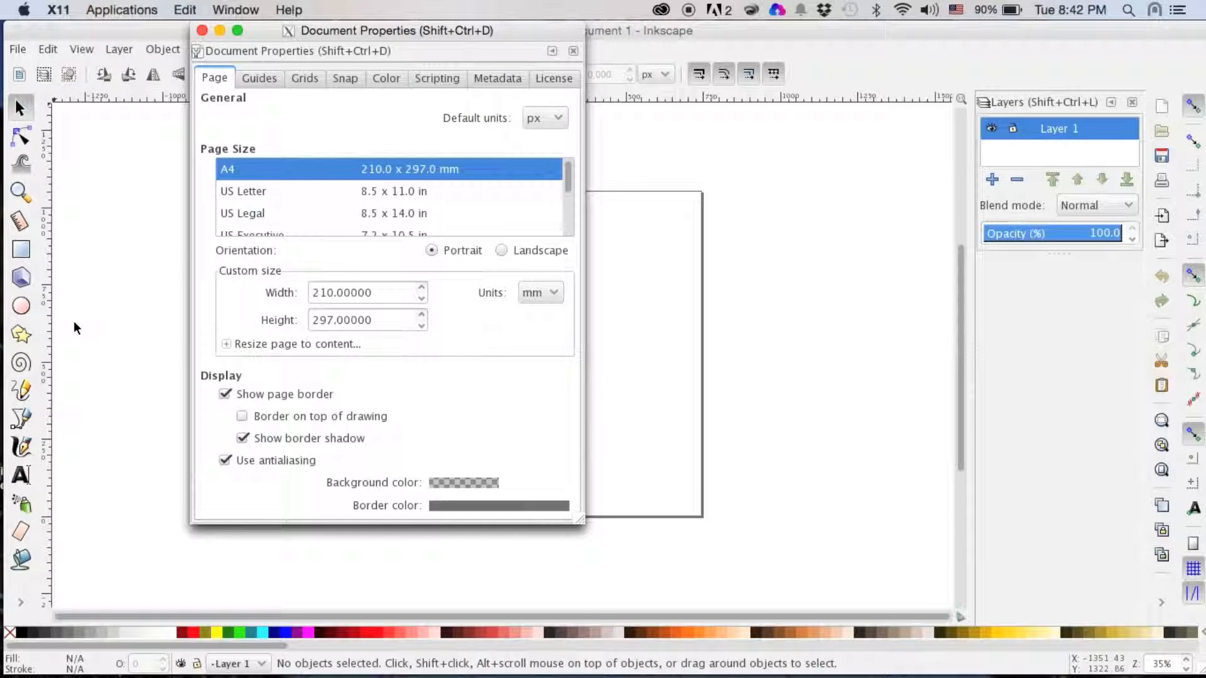
{"action": "left_click", "coordinate": [554, 293]}
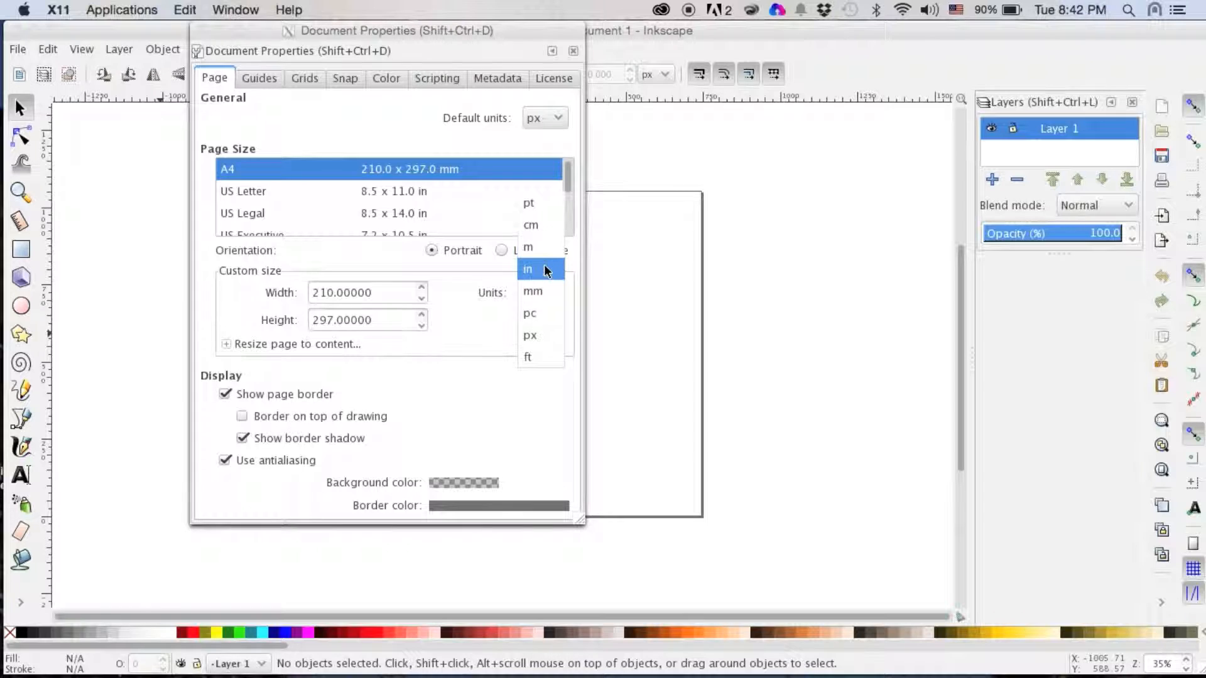
{"action": "left_click", "coordinate": [547, 269]}
{"action": "left_click_drag", "start_coordinate": [404, 293], "coordinate": [316, 290]}
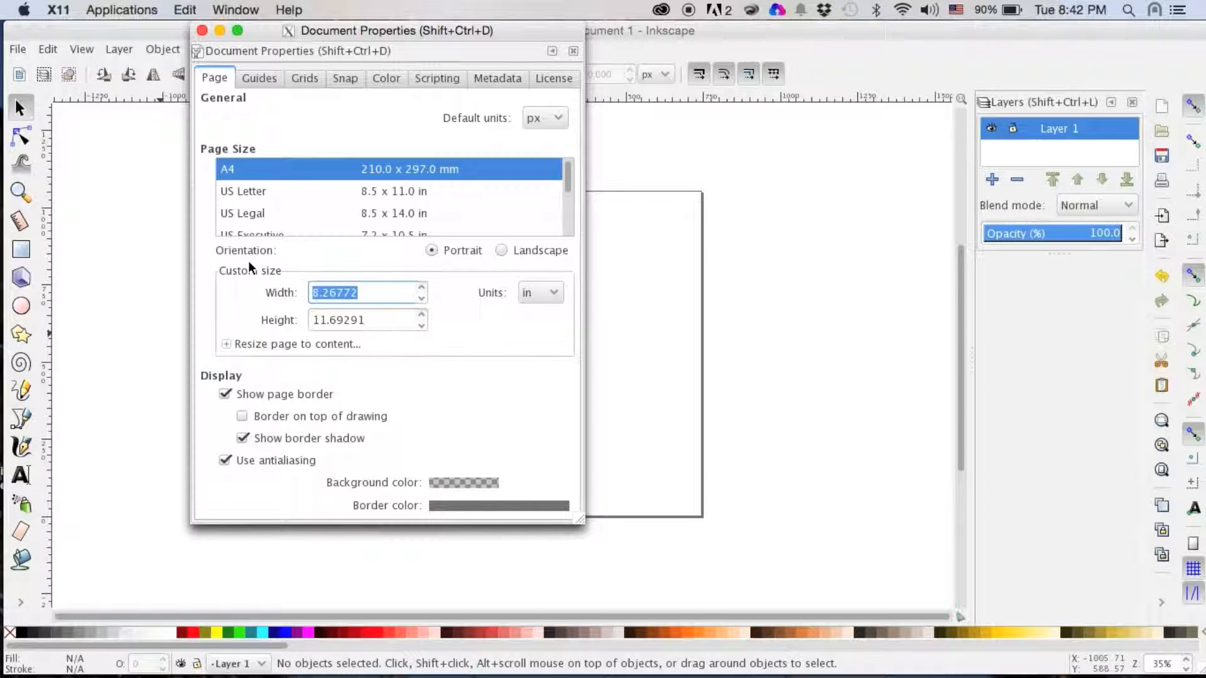
{"action": "type", "text": "24"}
{"action": "left_click", "coordinate": [374, 319]}
{"action": "left_click_drag", "start_coordinate": [374, 320], "coordinate": [246, 315]}
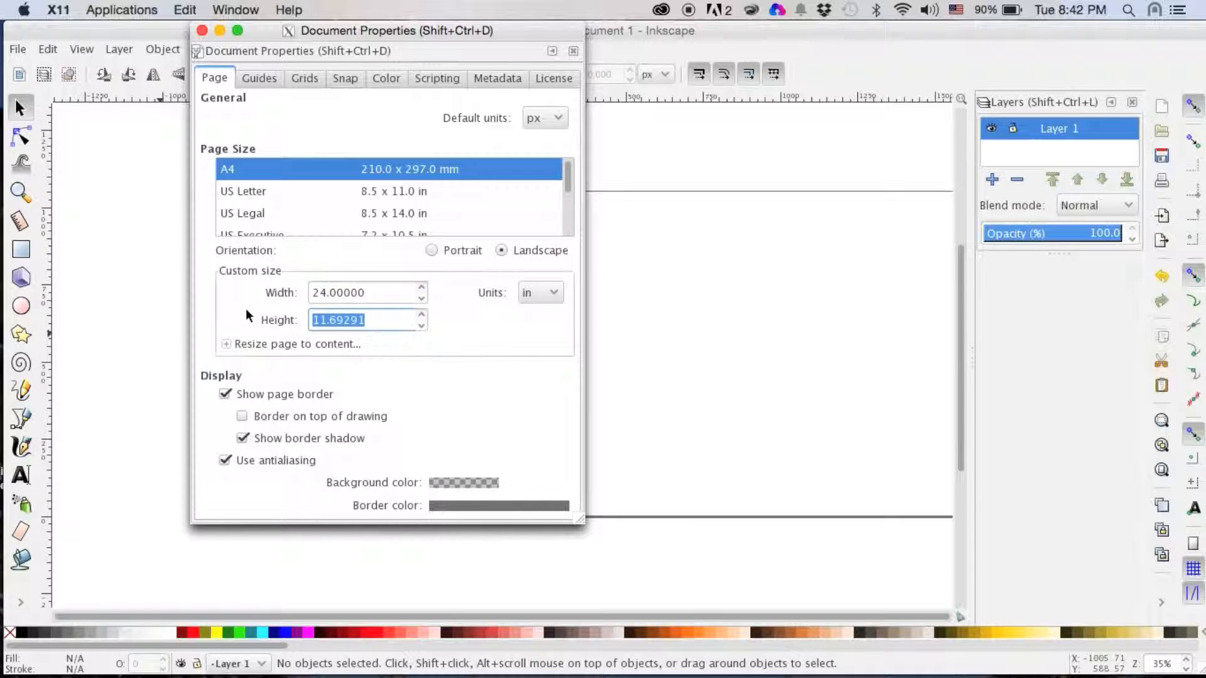
{"action": "type", "text": "18"}
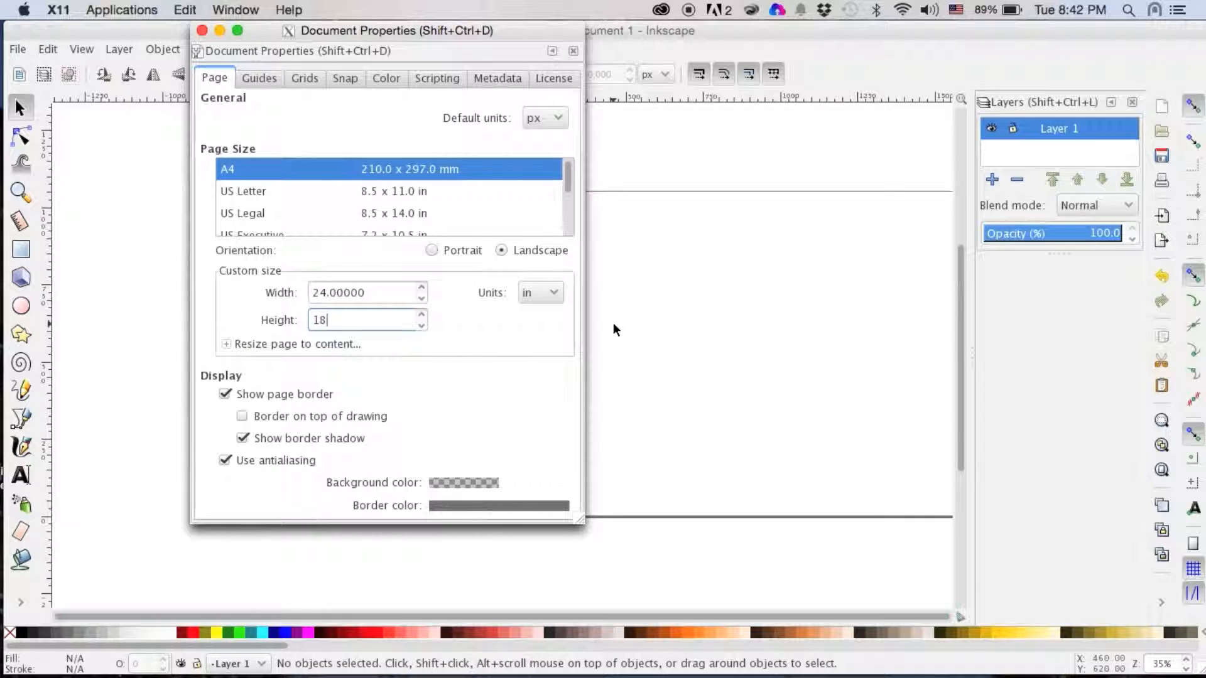
{"action": "key", "text": "Return"}
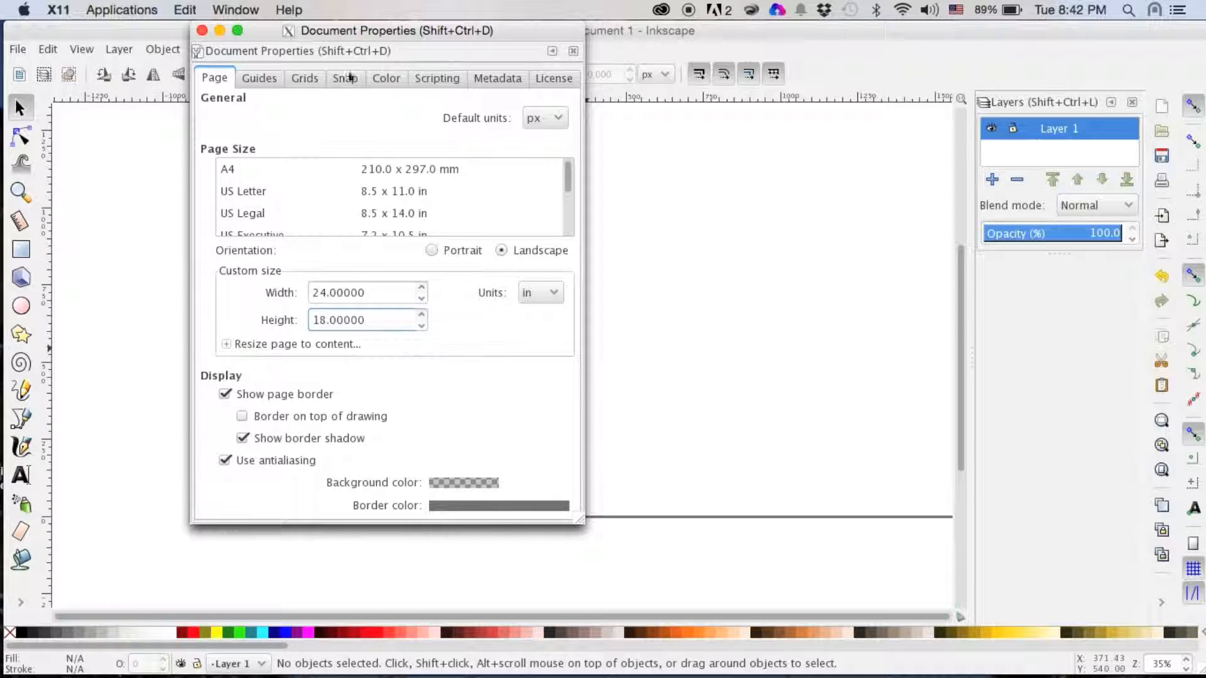
- Link the Adobe RGB (1998) color profile to the document and close the document properties
{"action": "left_click", "coordinate": [386, 80]}
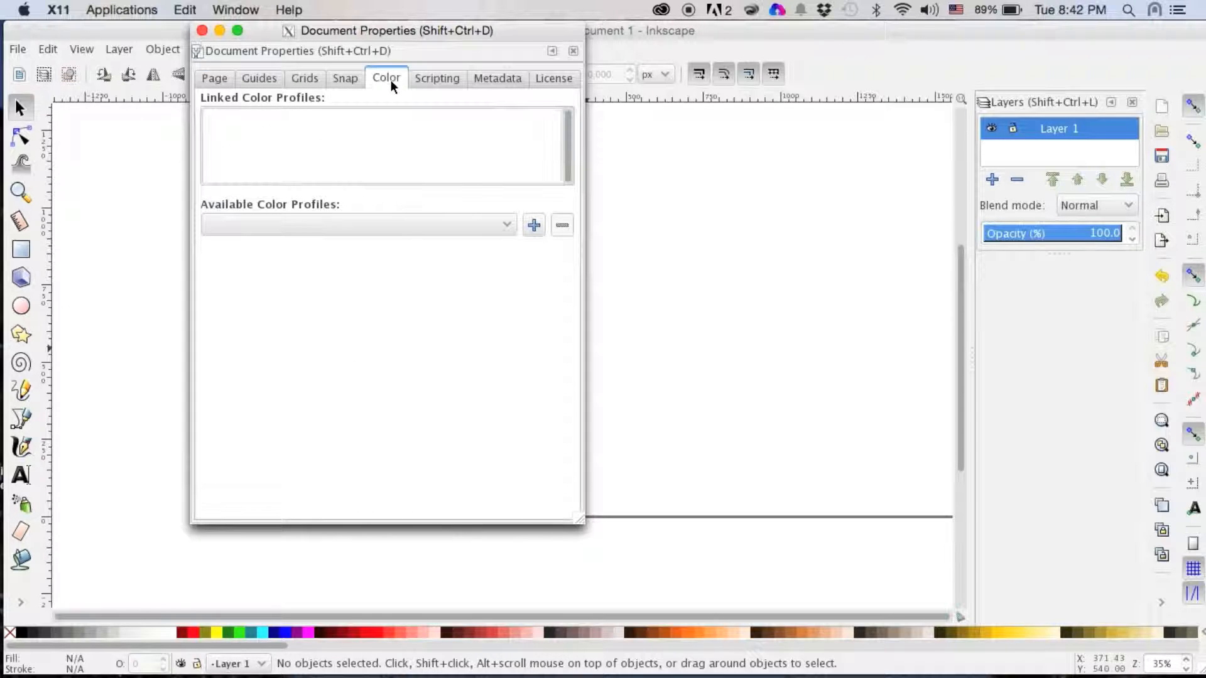
{"action": "left_click", "coordinate": [507, 224]}
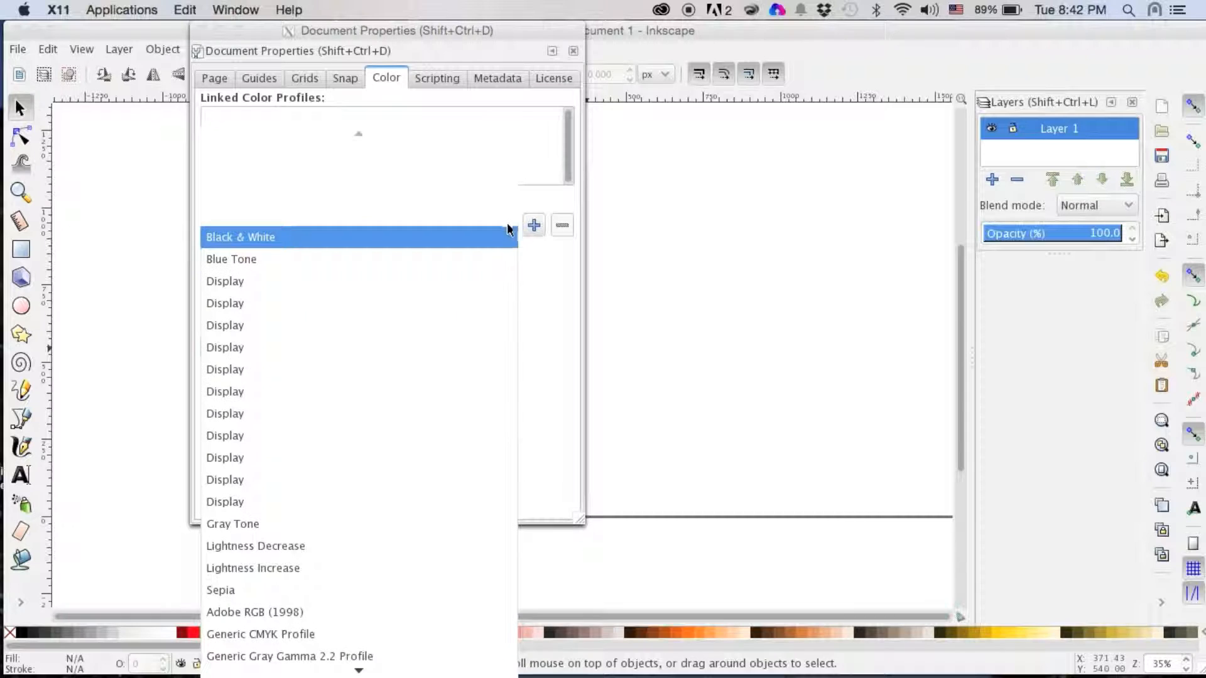
{"action": "left_click", "coordinate": [366, 602]}
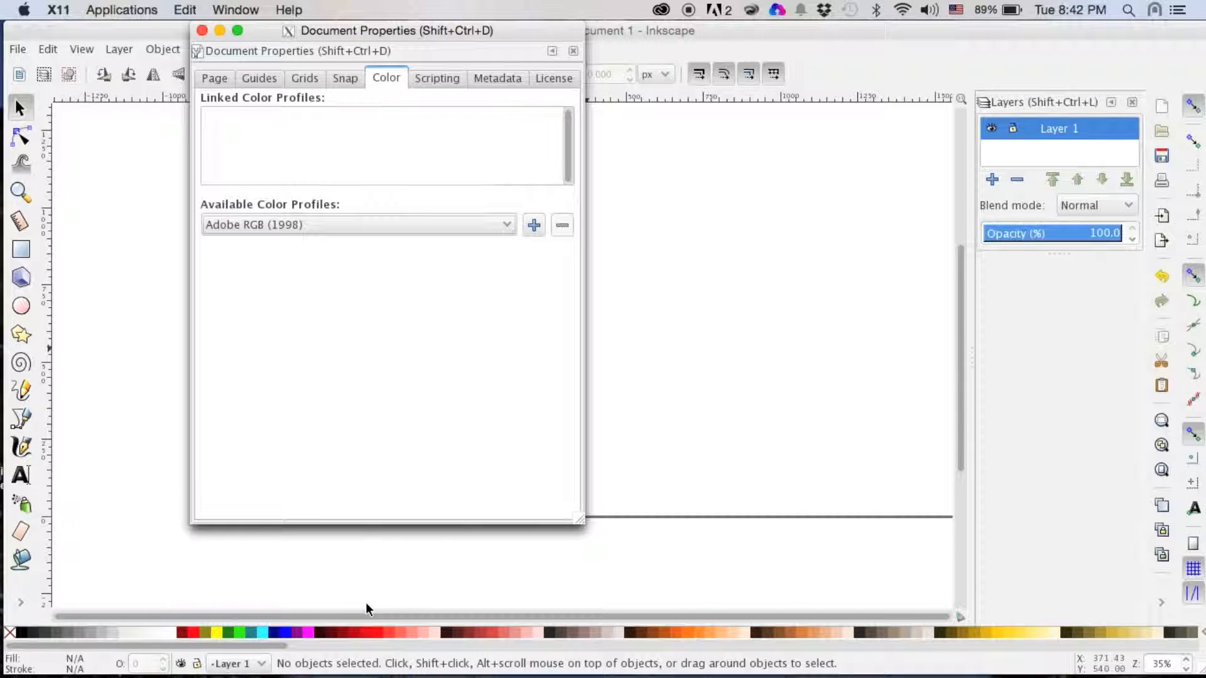
{"action": "left_click", "coordinate": [534, 224]}
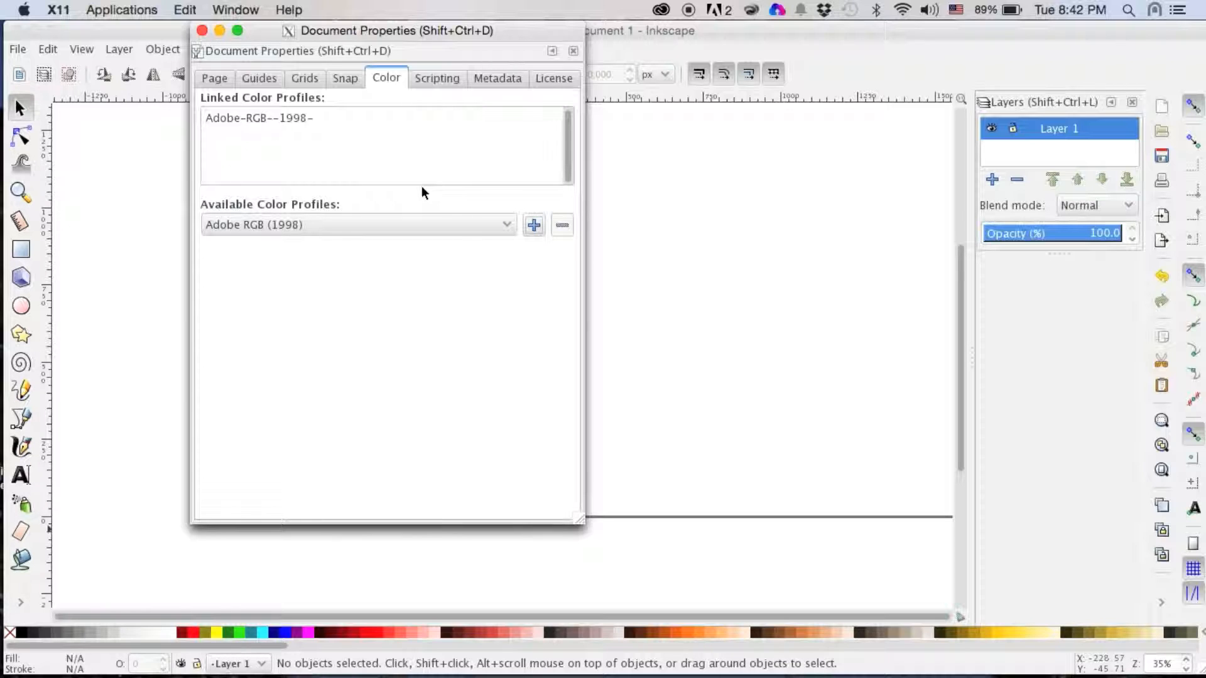
{"action": "left_click", "coordinate": [201, 30]}
- Import segment.jpg from the Desktop as an embedded image, with DPI from file and rendering mode None (auto)
{"action": "scroll", "coordinate": [465, 351], "scroll_direction": "right", "scroll_amount": 10}
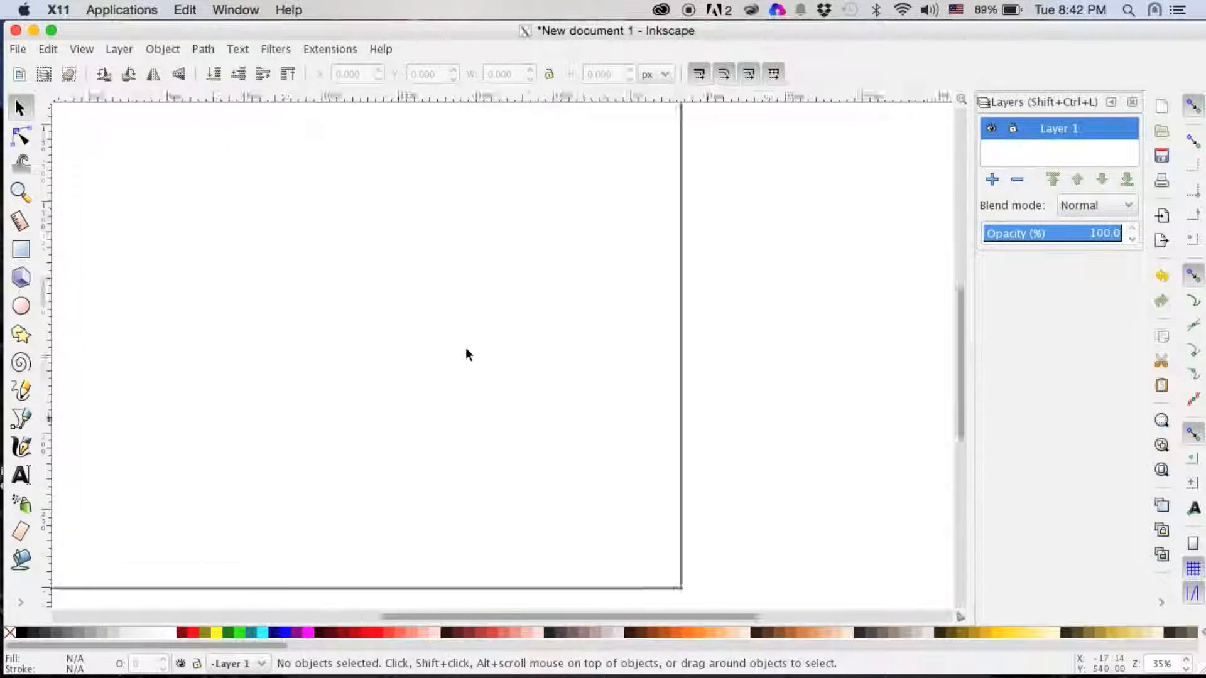
{"action": "scroll", "coordinate": [465, 348], "scroll_direction": "left", "scroll_amount": 2}
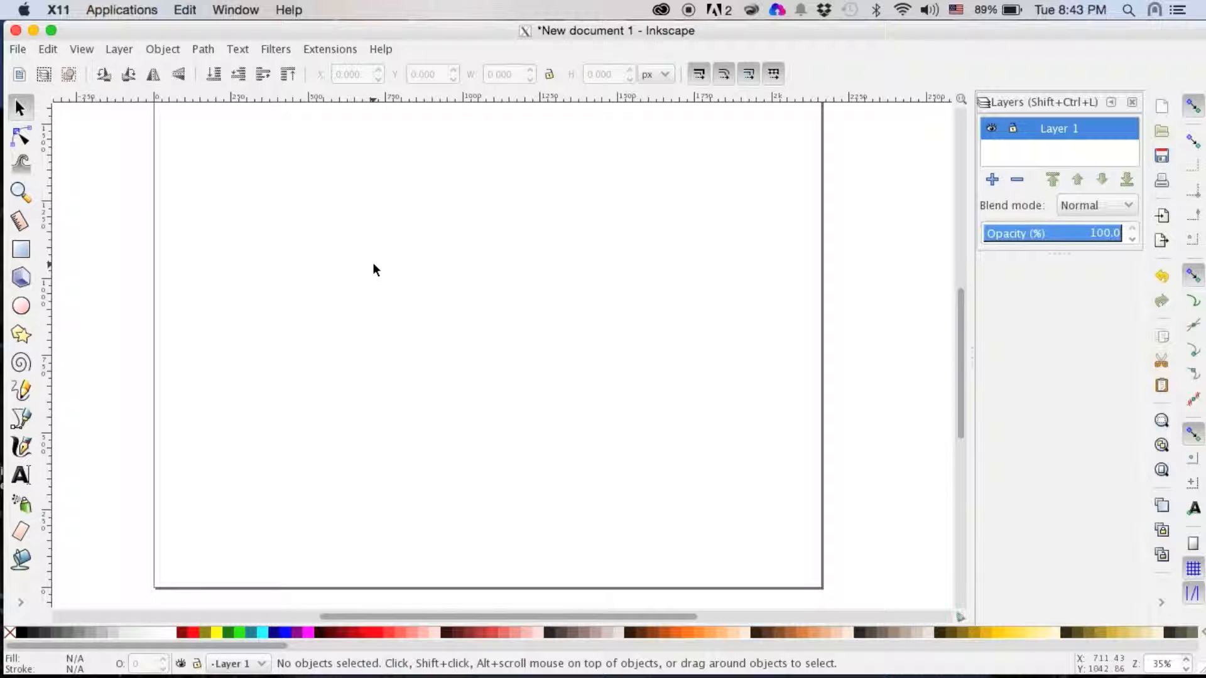
{"action": "left_click", "coordinate": [18, 49]}
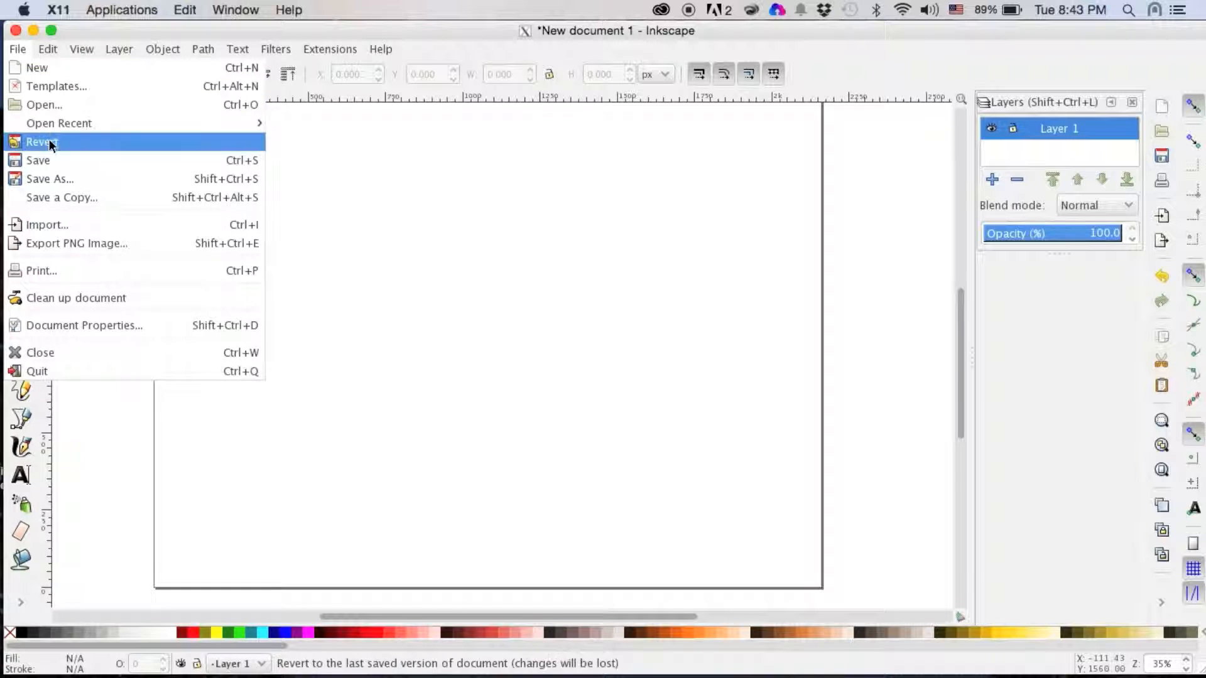
{"action": "left_click", "coordinate": [60, 225]}
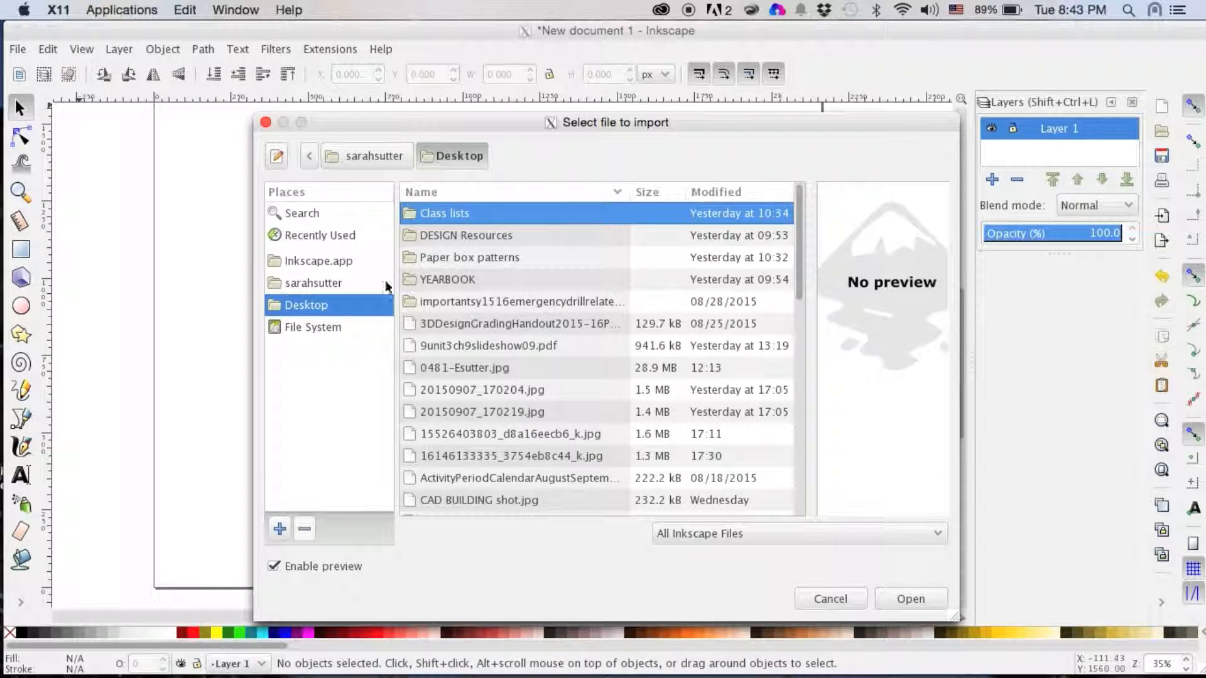
{"action": "scroll", "coordinate": [429, 337], "scroll_direction": "down", "scroll_amount": 10}
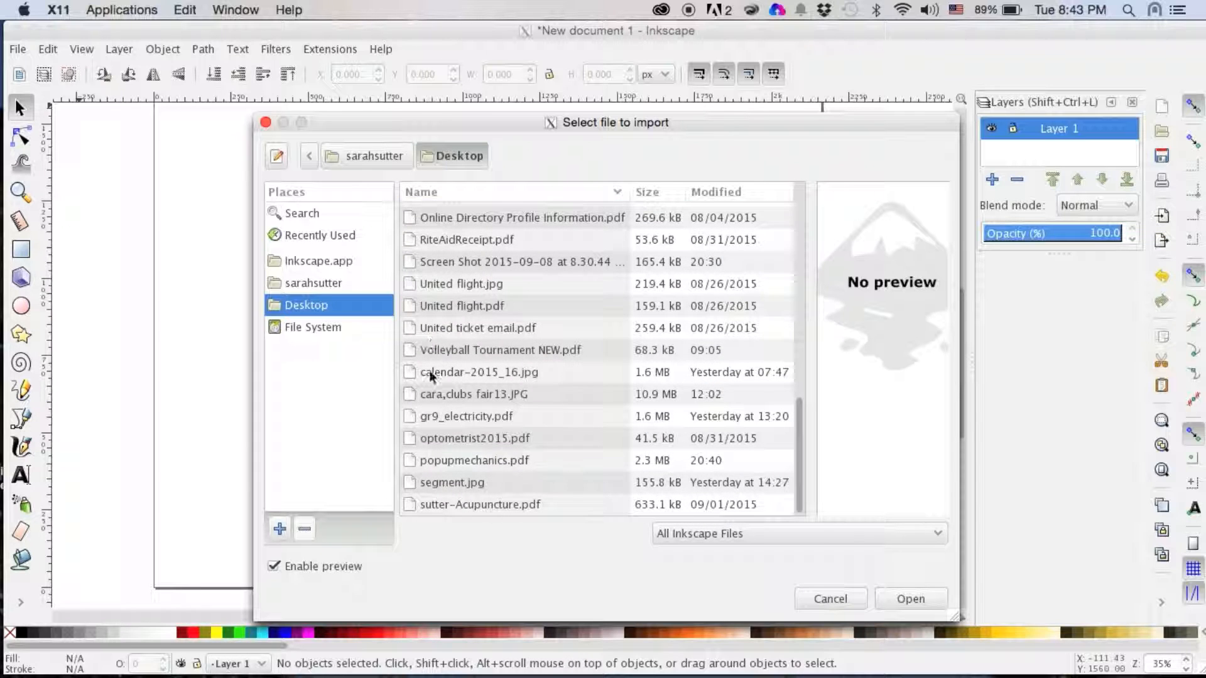
{"action": "left_click", "coordinate": [432, 481]}
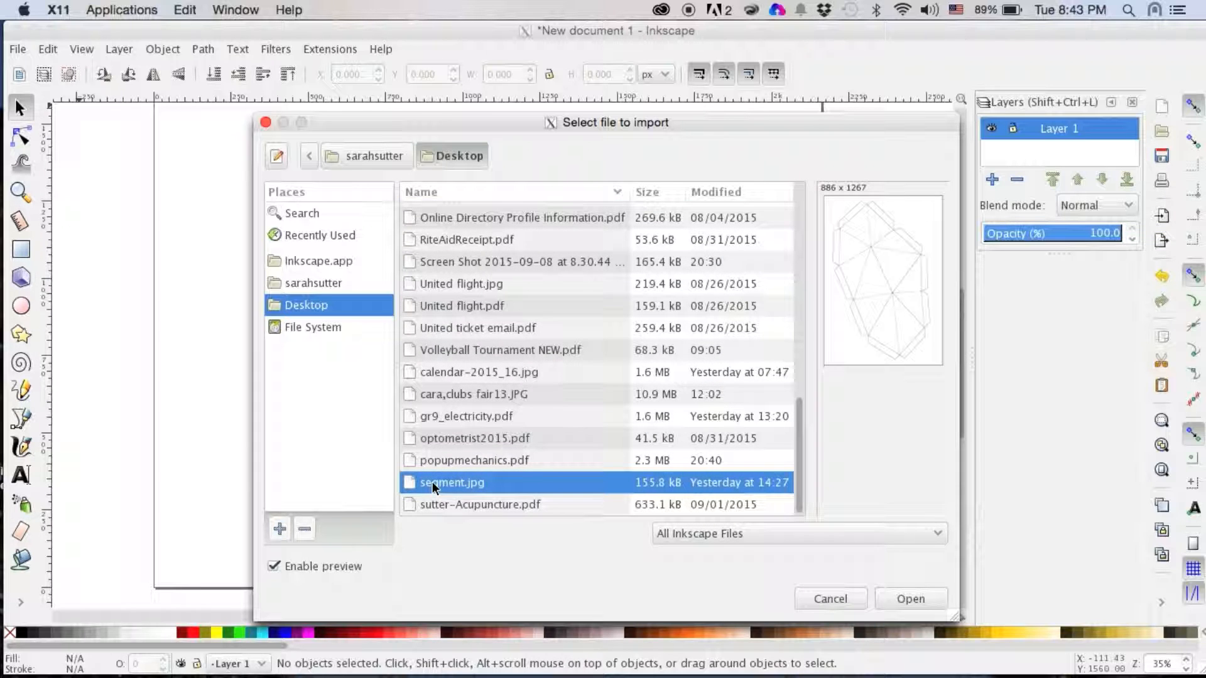
{"action": "left_click", "coordinate": [909, 600]}
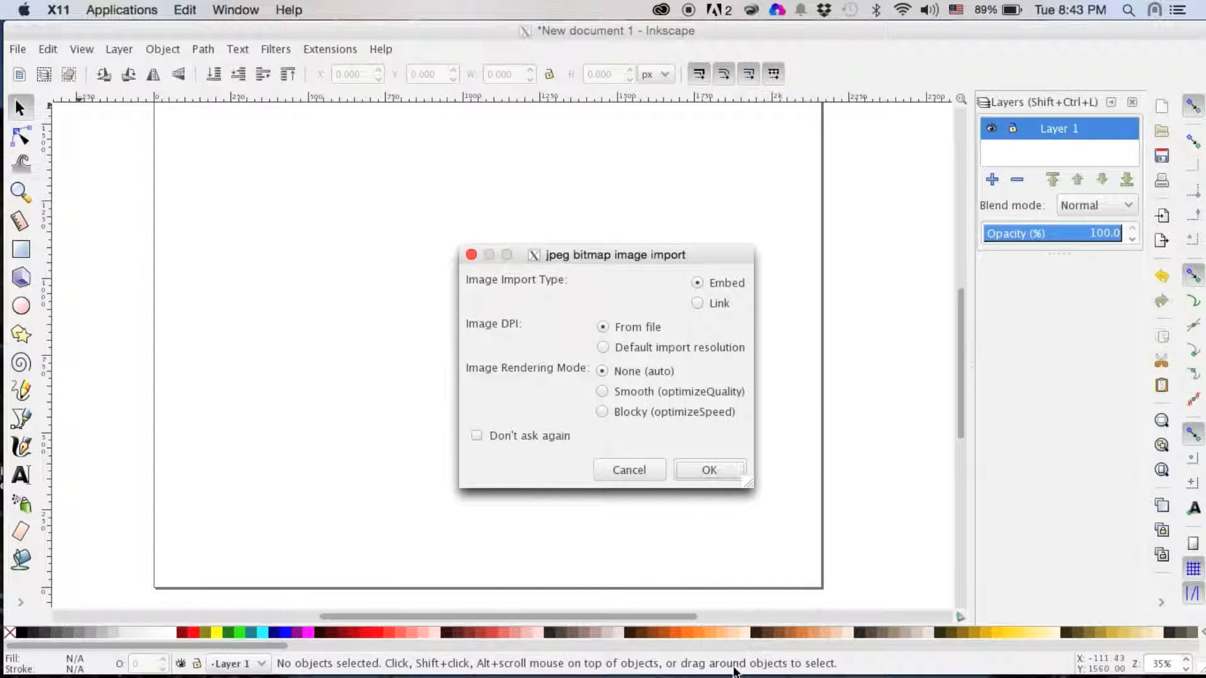
{"action": "left_click", "coordinate": [708, 471]}
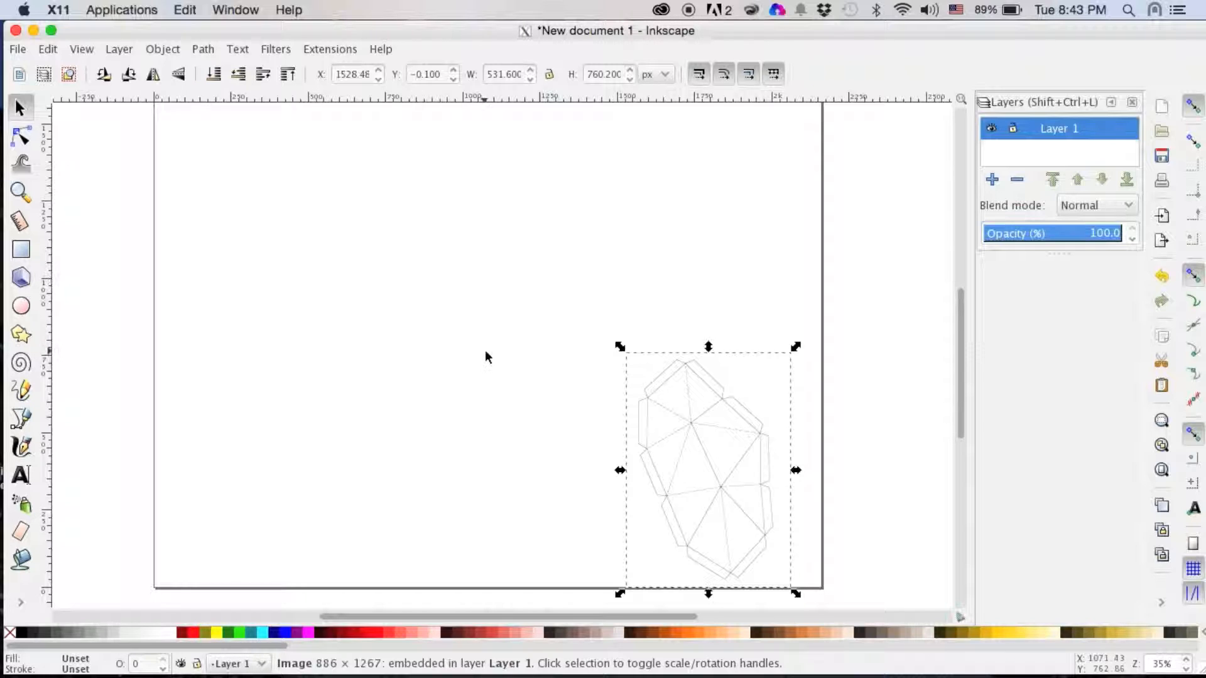
- Rotate the imported image 90° counterclockwise and move it to the page's upper-left area
{"action": "left_click", "coordinate": [161, 50]}
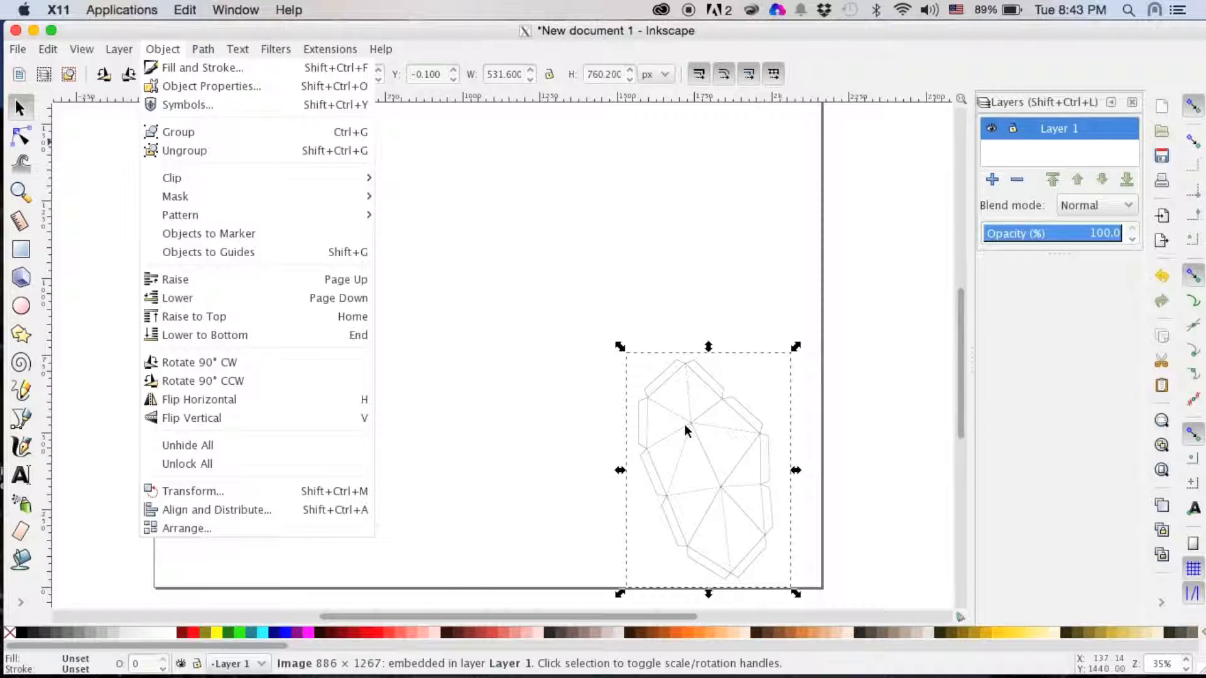
{"action": "left_click", "coordinate": [333, 493]}
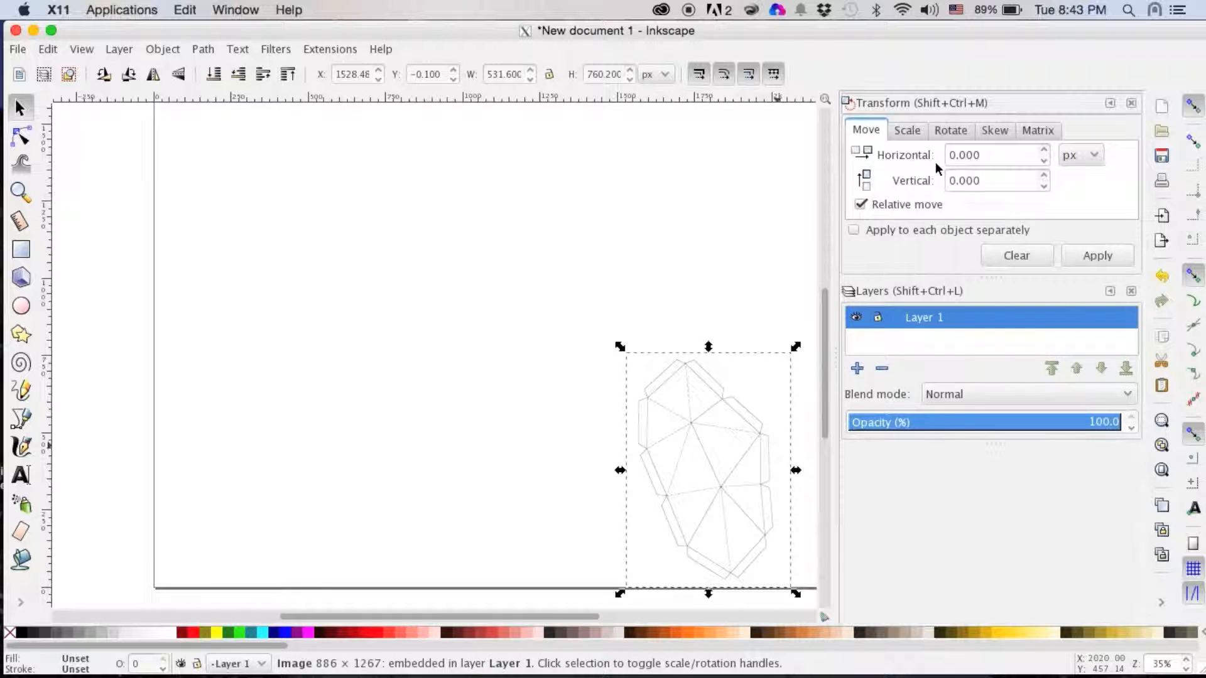
{"action": "left_click", "coordinate": [951, 130]}
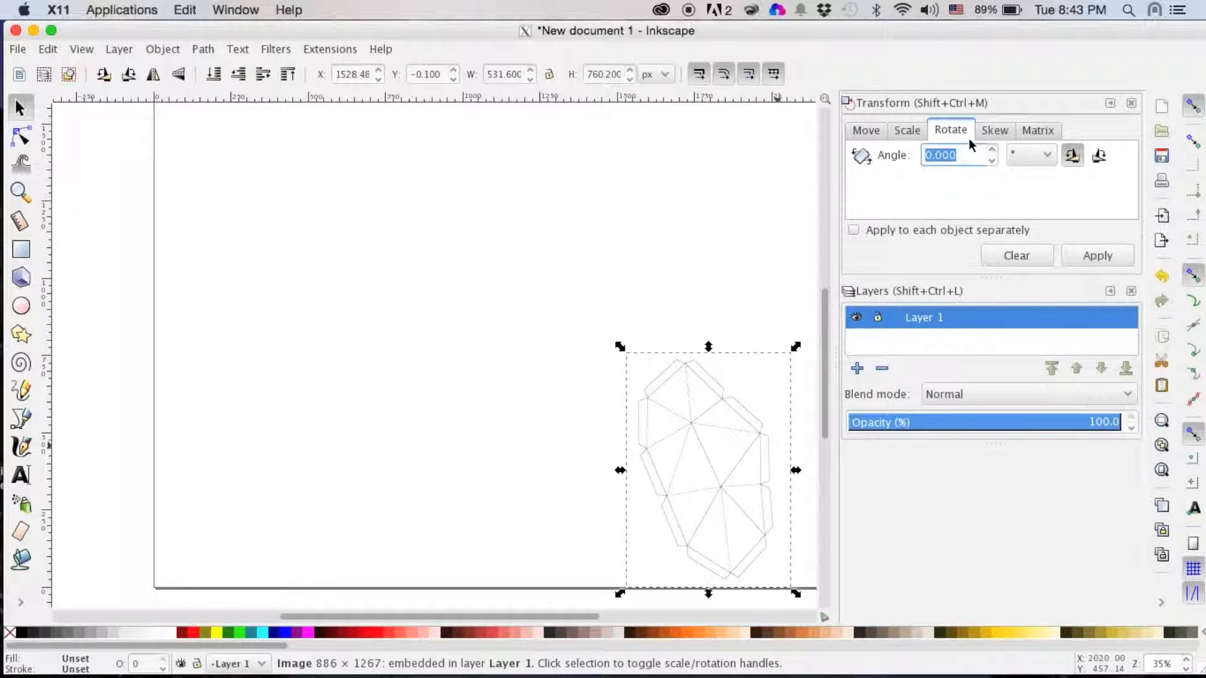
{"action": "type", "text": "90"}
{"action": "left_click", "coordinate": [1073, 157]}
{"action": "left_click", "coordinate": [1085, 249]}
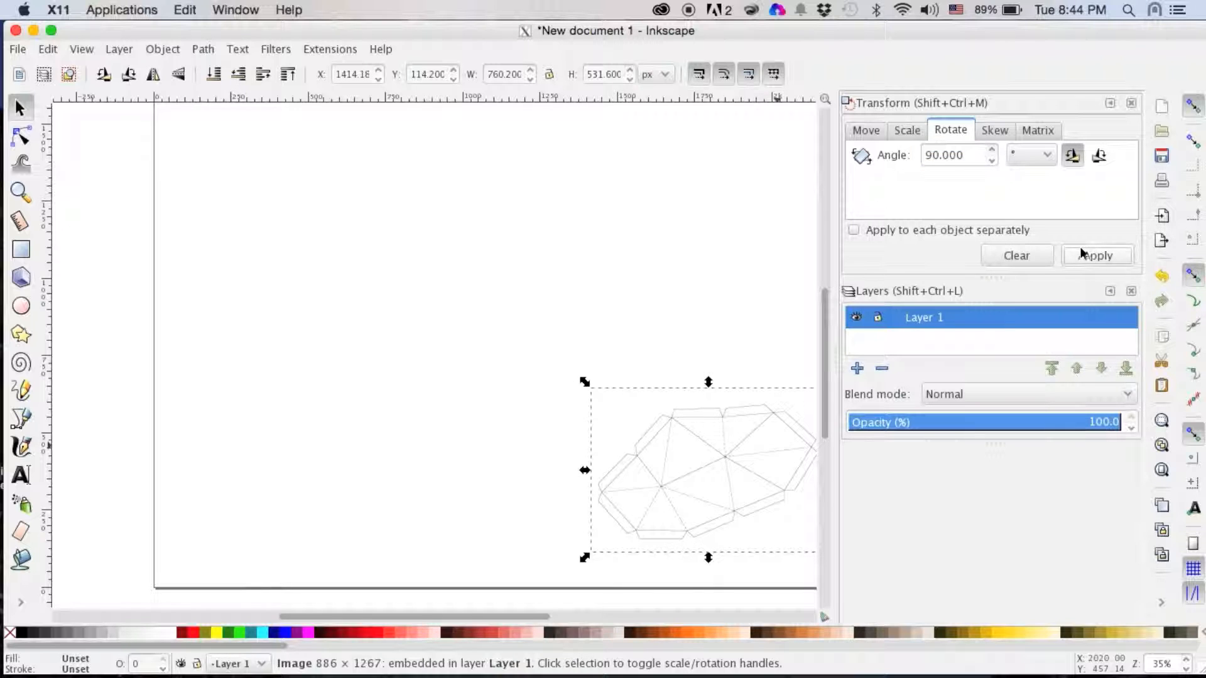
{"action": "left_click_drag", "start_coordinate": [719, 474], "coordinate": [312, 191]}
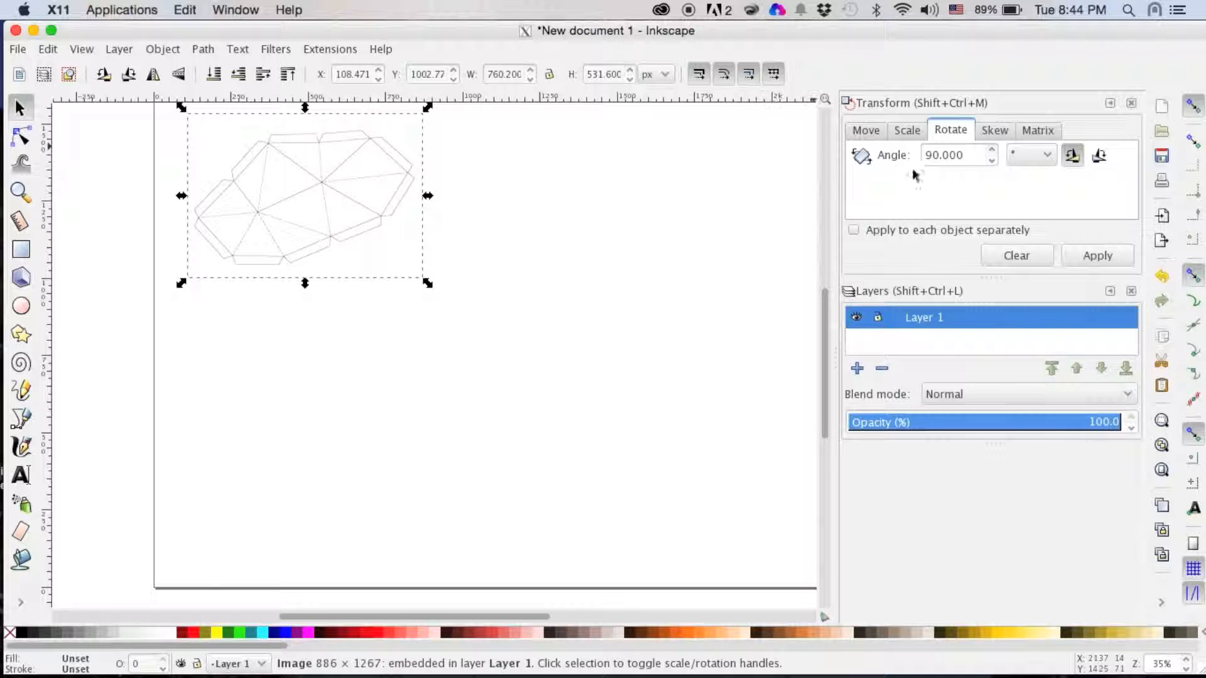
- Scale the image proportionally to 250% in width and height
{"action": "left_click", "coordinate": [916, 129]}
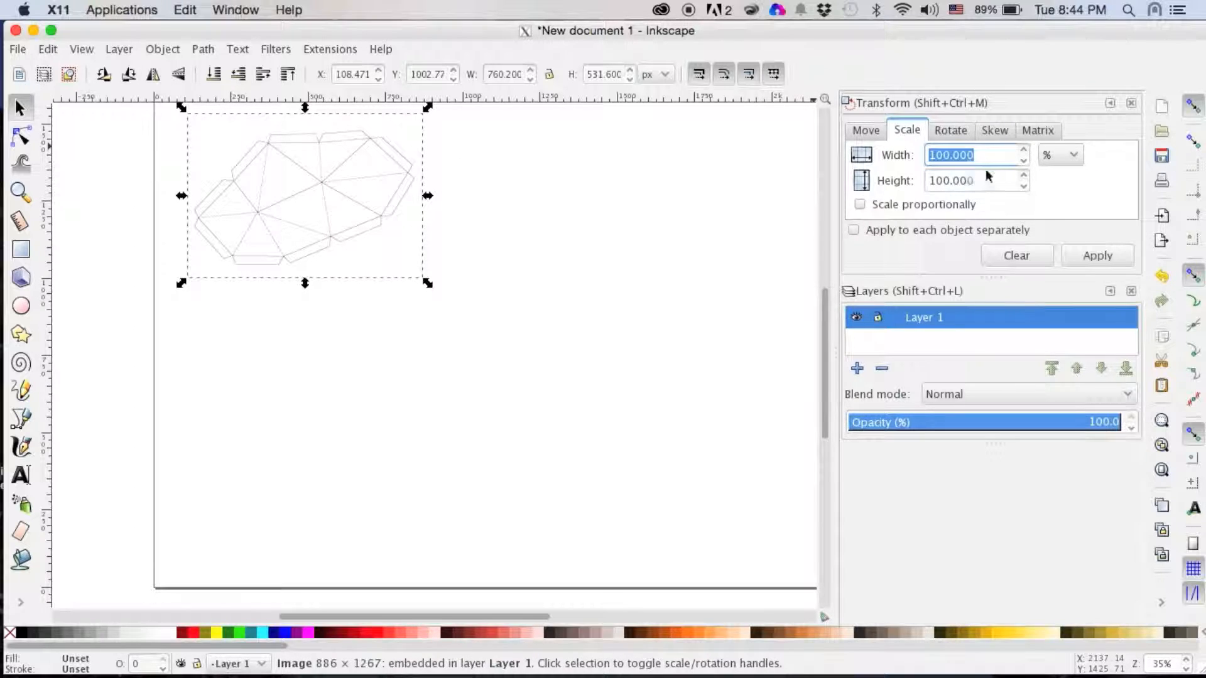
{"action": "left_click", "coordinate": [859, 205]}
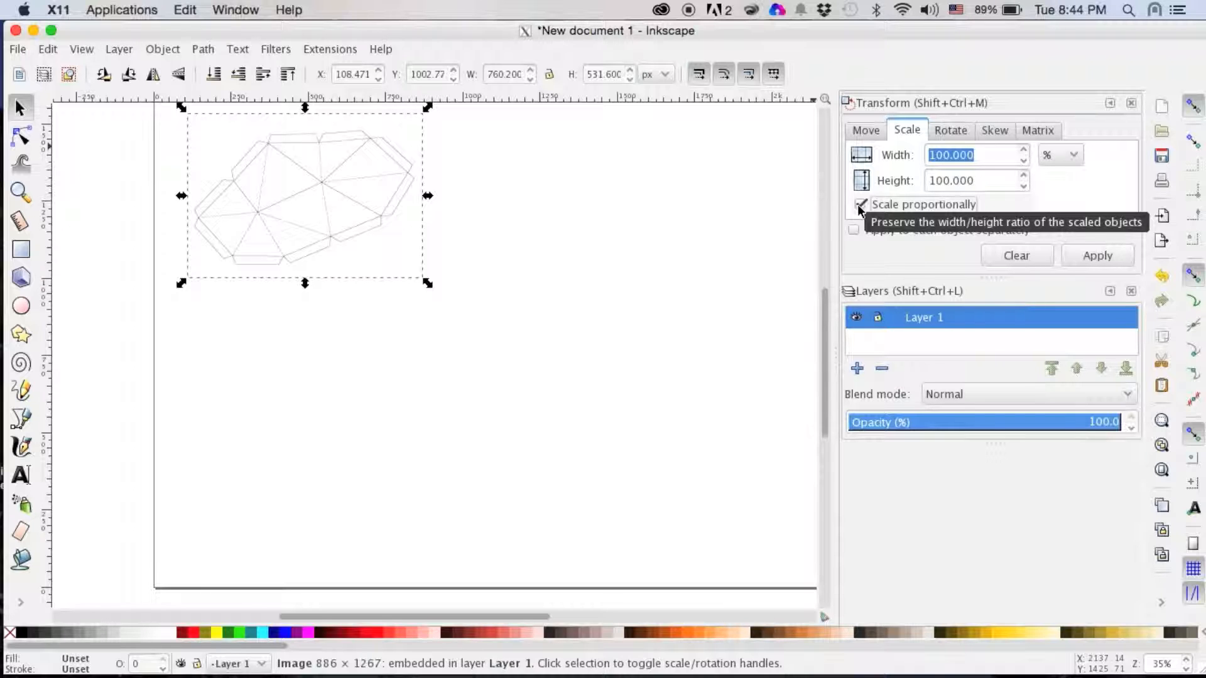
{"action": "key", "text": "5"}
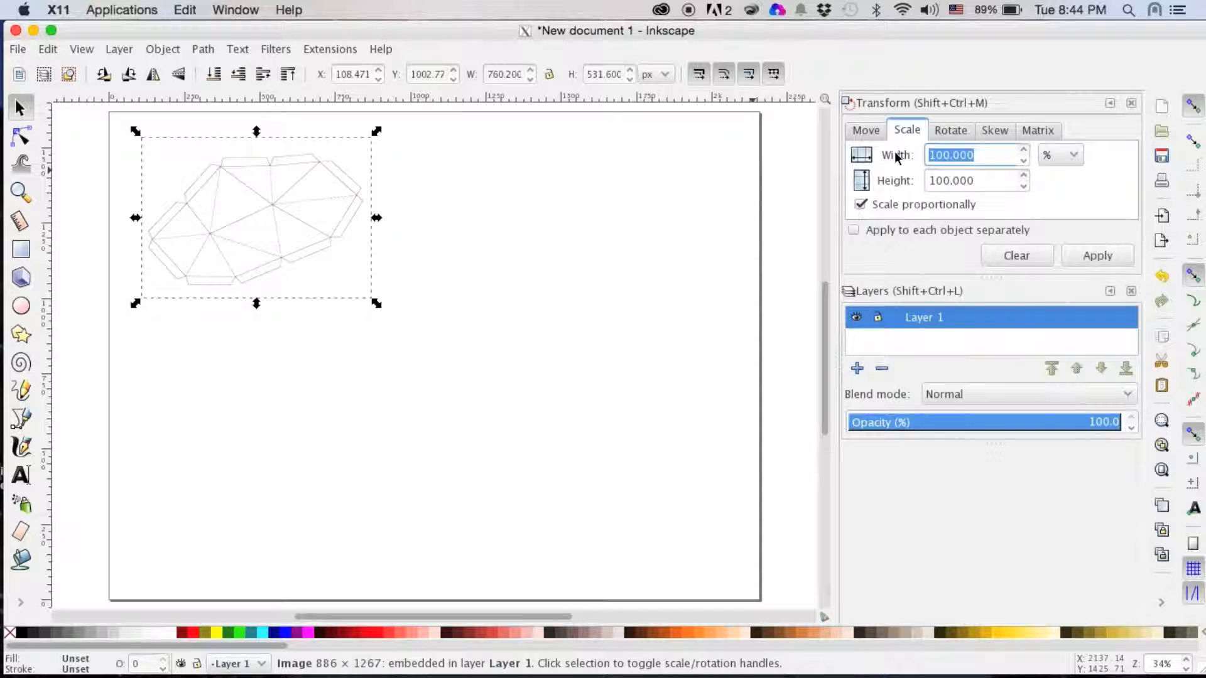
{"action": "type", "text": "250"}
{"action": "key", "text": "Tab"}
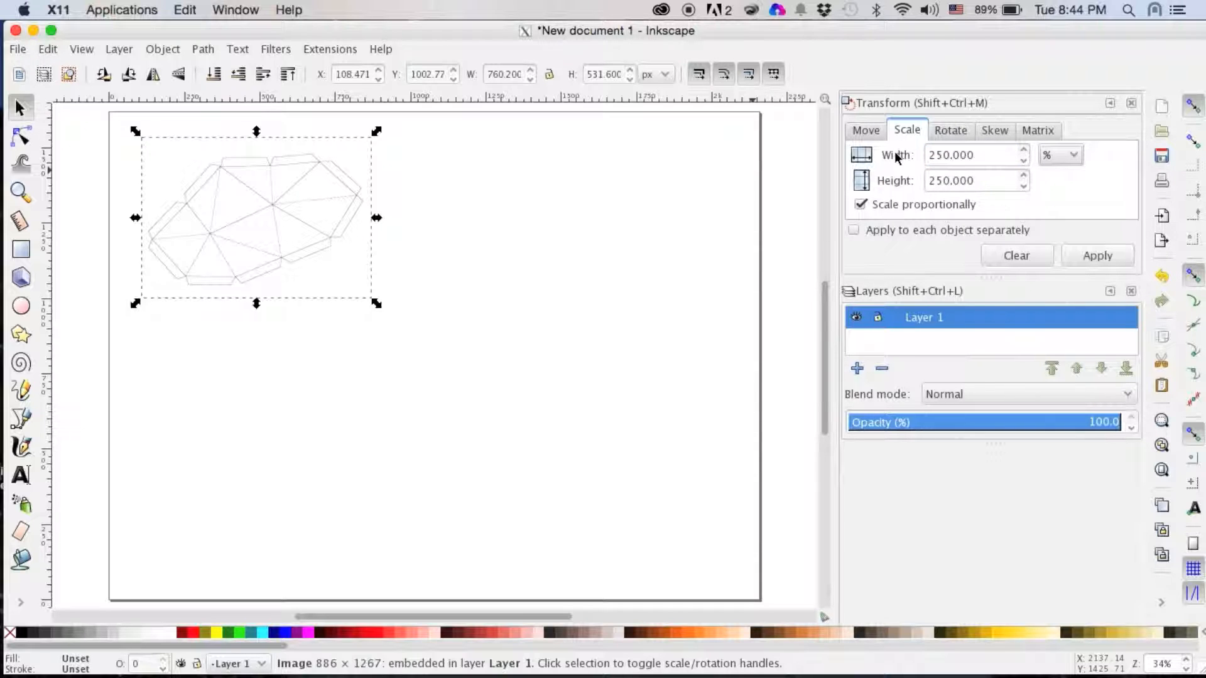
{"action": "left_click", "coordinate": [1099, 256]}
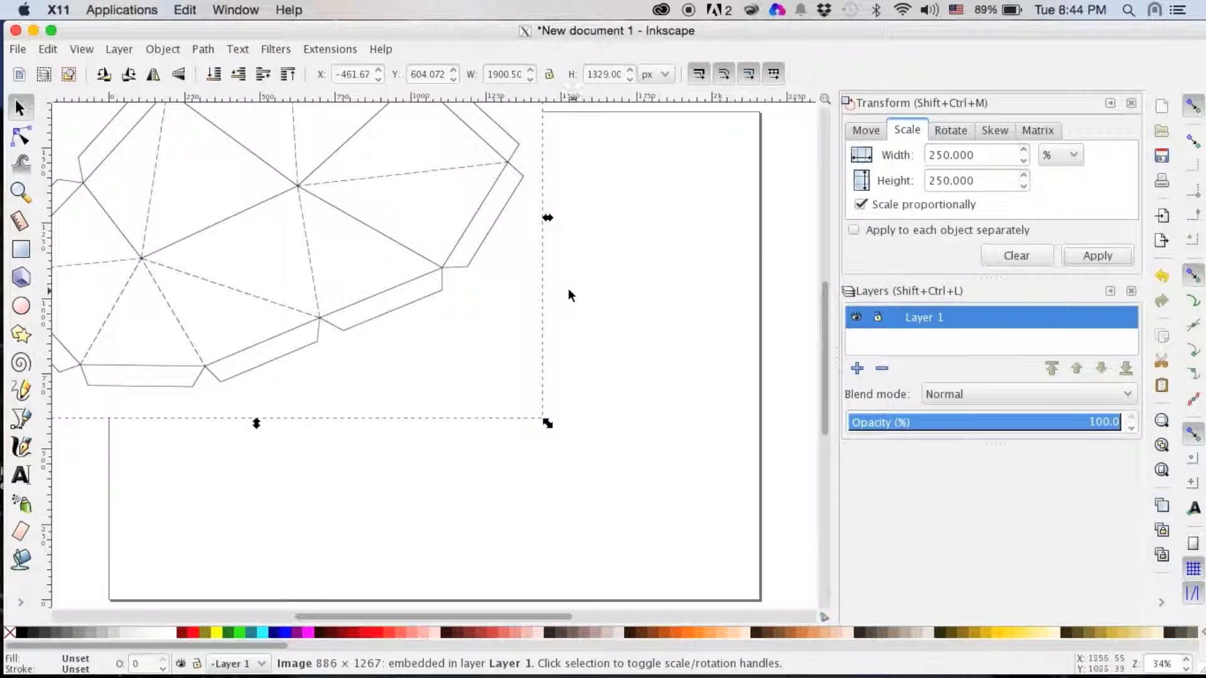
- Move the enlarged image so the whole net lies inside the page borders
{"action": "left_click_drag", "start_coordinate": [466, 263], "coordinate": [615, 364]}
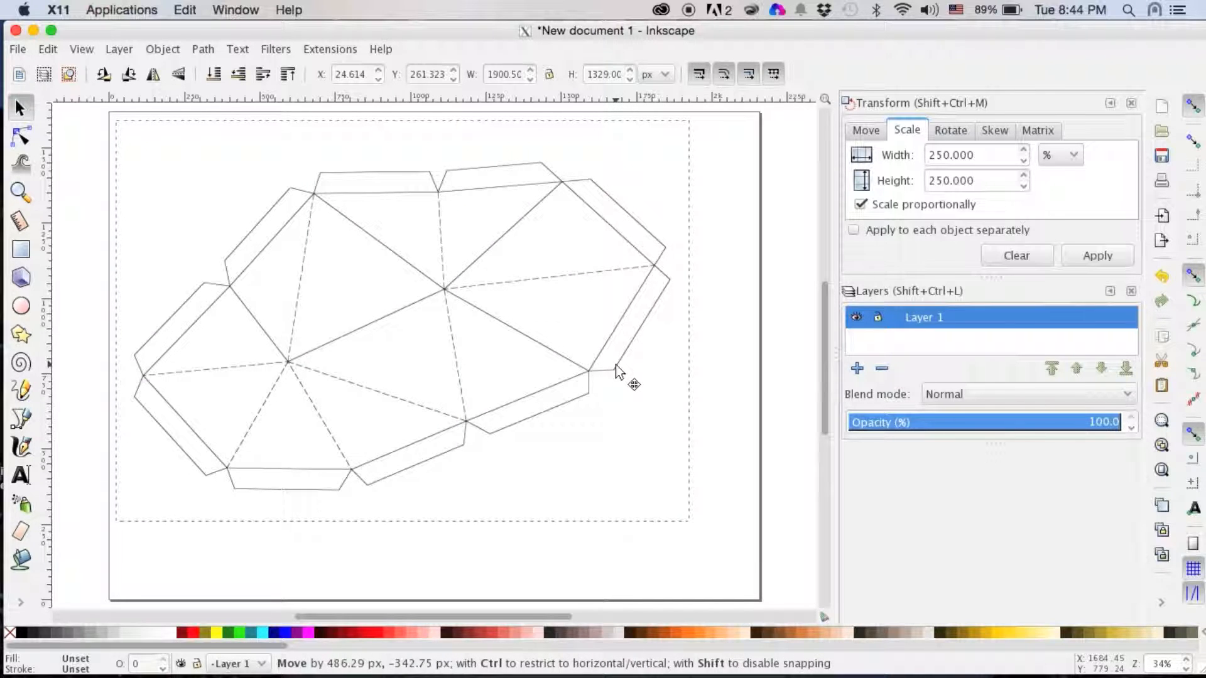
{"action": "mouse_move", "coordinate": [615, 364]}
{"action": "left_mouse_down"}
{"action": "mouse_move", "coordinate": [615, 351]}
{"action": "mouse_move", "coordinate": [604, 363]}
{"action": "left_mouse_up"}
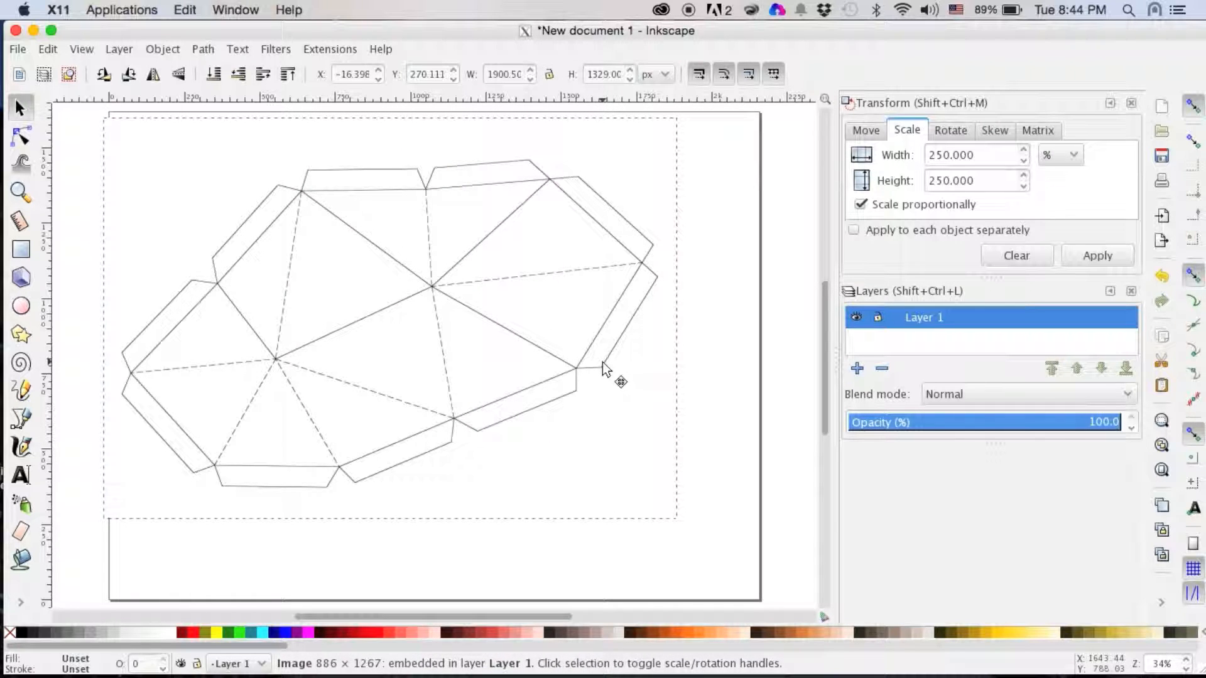
{"action": "left_click_drag", "start_coordinate": [602, 363], "coordinate": [615, 366]}
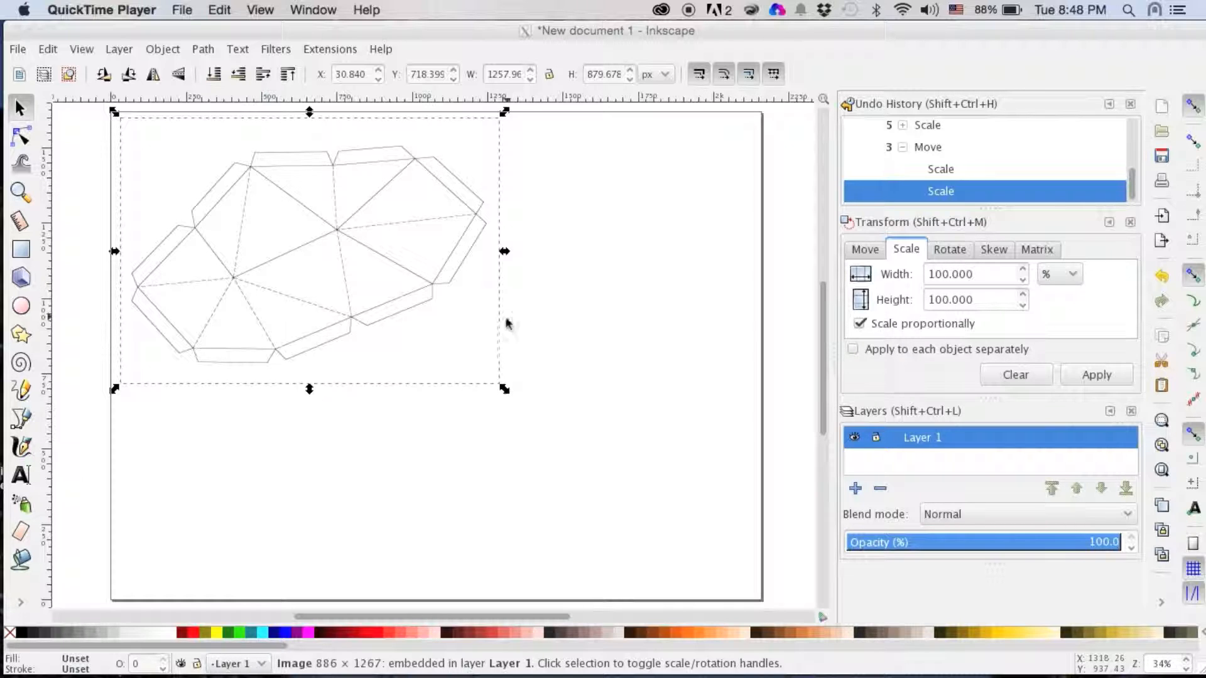
{"action": "left_click", "coordinate": [505, 392]}
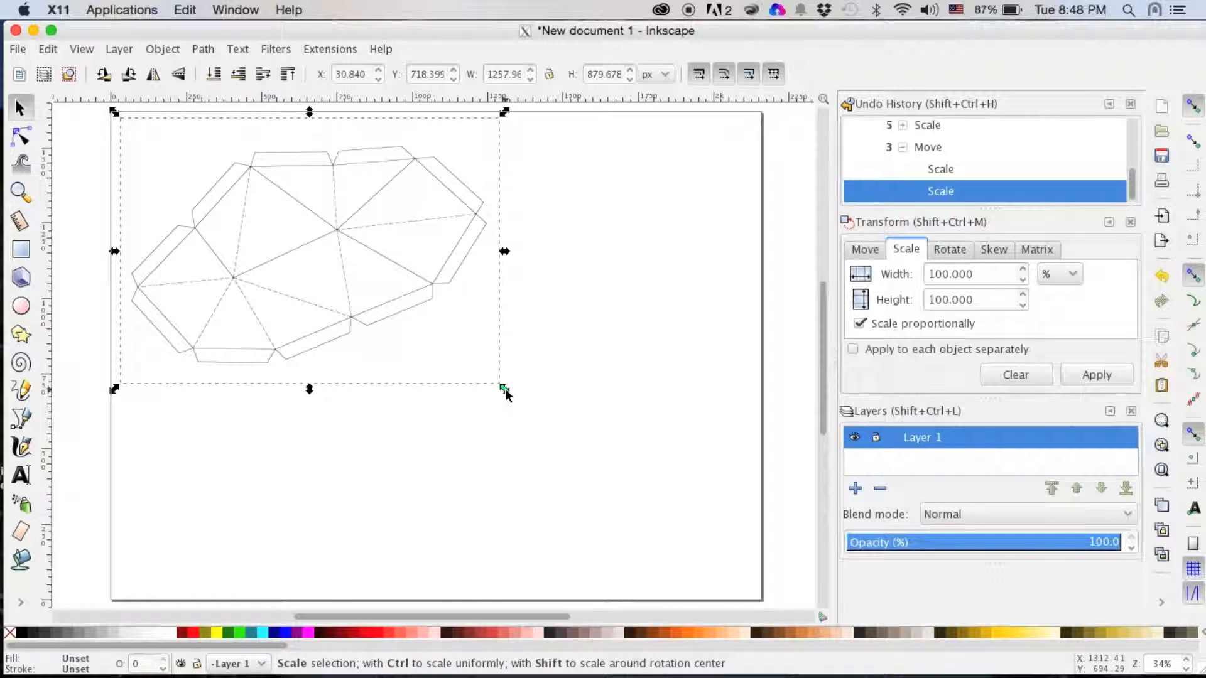
- Enlarge the image proportionally from its lower-right corner to about 2031 × 1420 px, filling most of the page
{"action": "key", "text": "ctrl"}
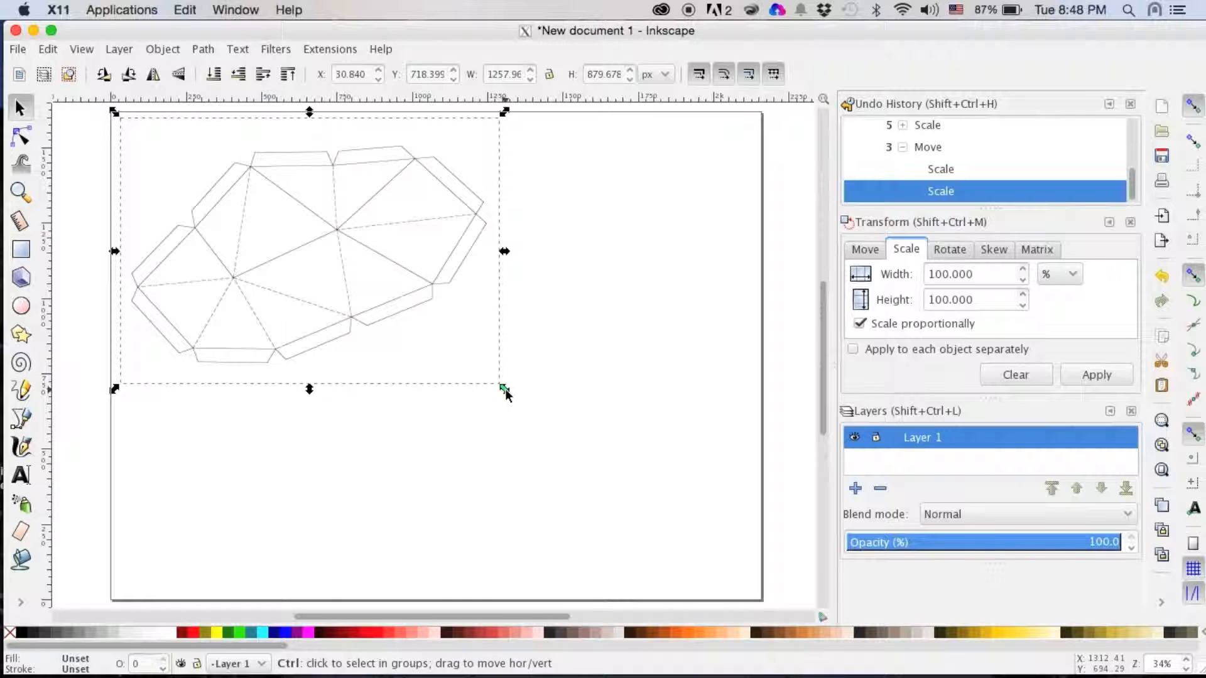
{"action": "left_click_drag", "start_coordinate": [504, 389], "coordinate": [737, 647]}
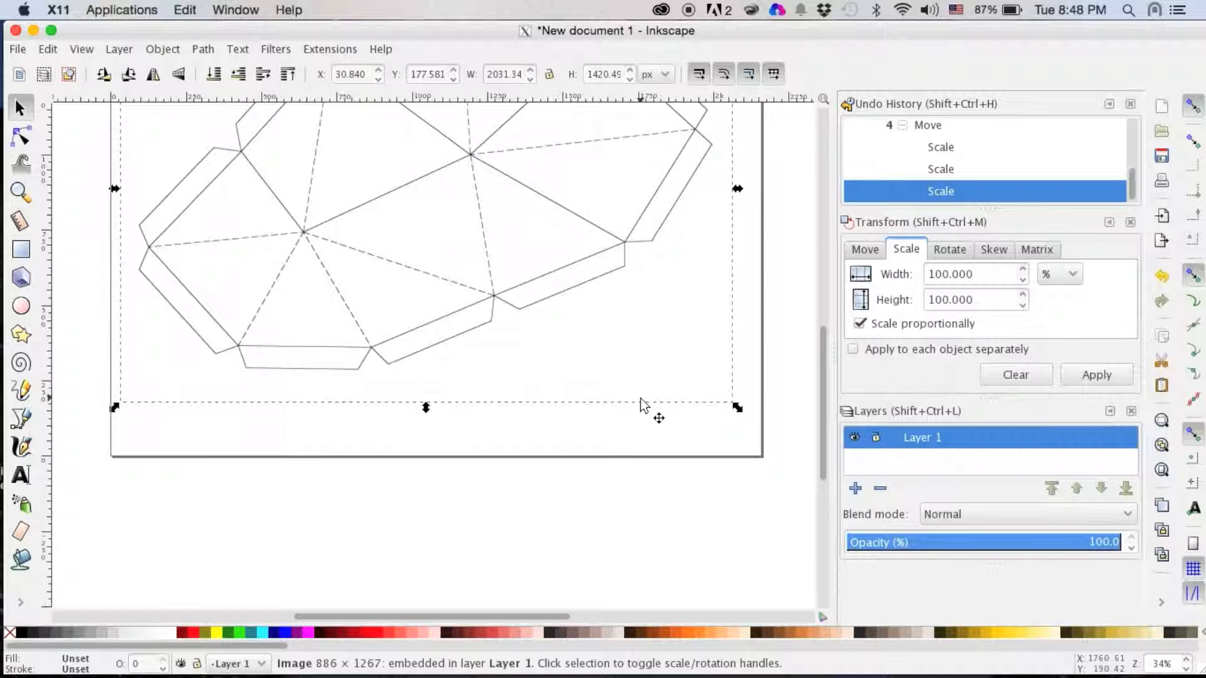
{"action": "scroll", "coordinate": [640, 400], "scroll_direction": "up", "scroll_amount": 5}
{"action": "scroll", "coordinate": [640, 399], "scroll_direction": "down", "scroll_amount": 3}
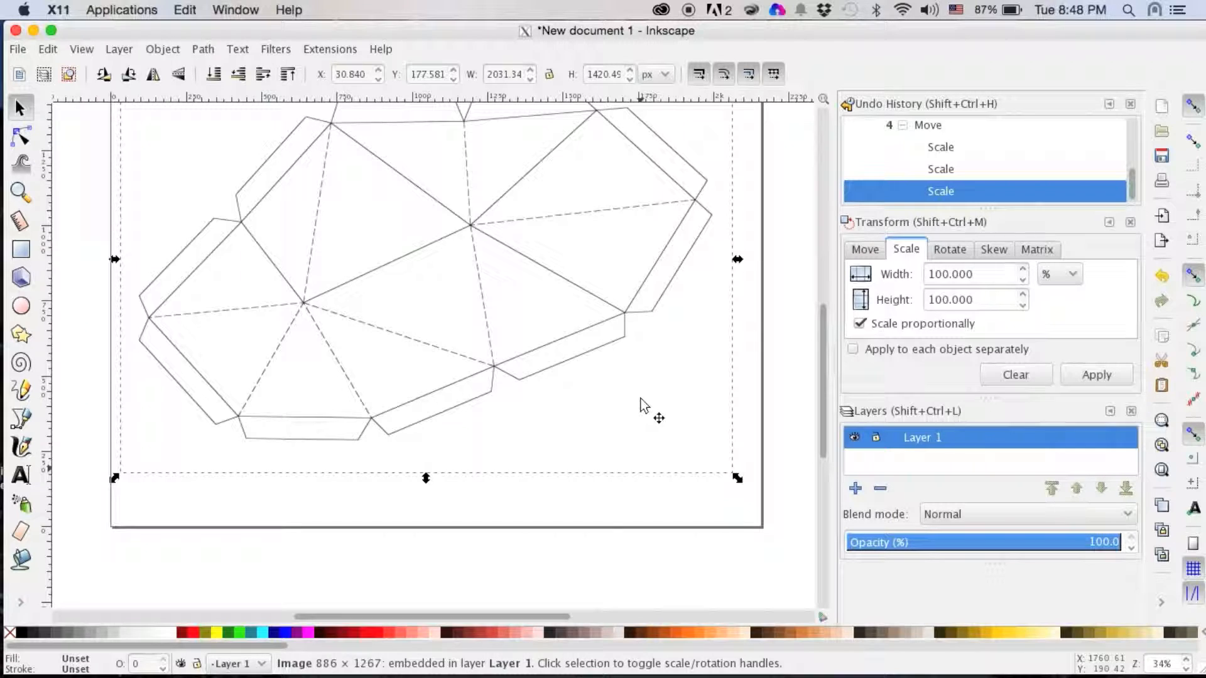
- Nudge the enlarged image horizontally to X 14.840 px so it sits closer to the page's left border
{"action": "key", "text": "Left"}
{"action": "key", "text": "Left"}
{"action": "key", "text": "Left"}
{"action": "key", "text": "Left"}
{"action": "key", "text": "Left"}
{"action": "key", "text": "Left"}
{"action": "key", "text": "Left"}
{"action": "key", "text": "Left"}
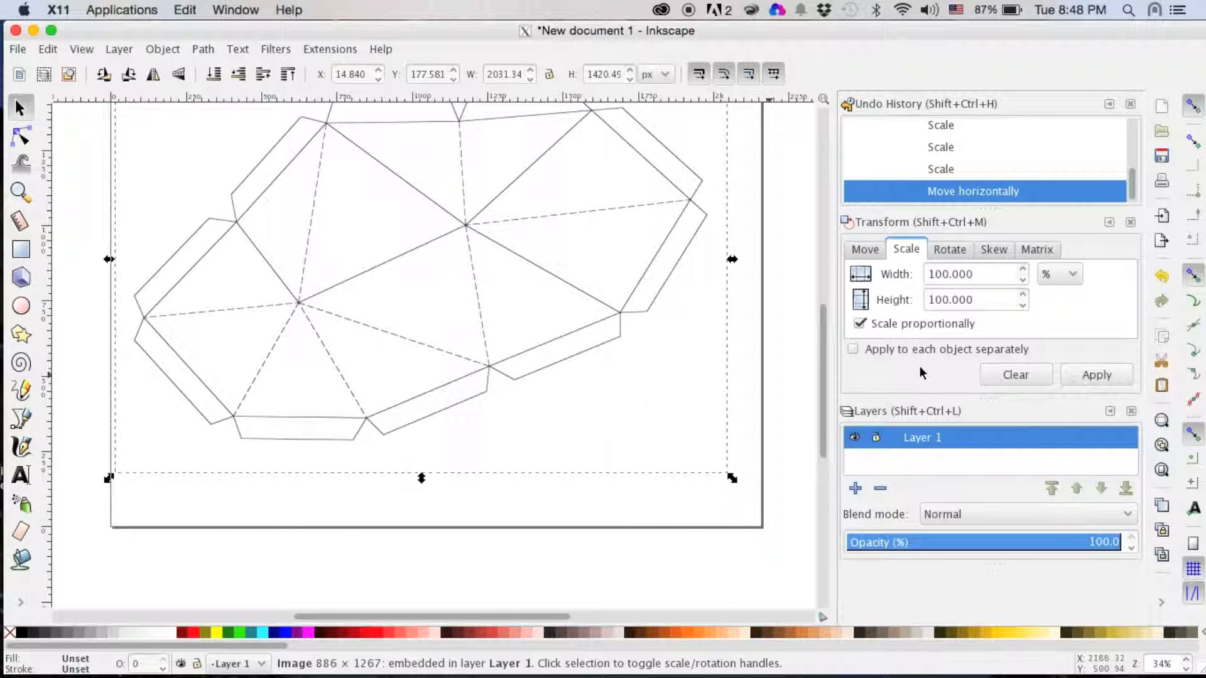
{"action": "scroll", "coordinate": [821, 360], "scroll_direction": "up", "scroll_amount": 2}
{"action": "scroll", "coordinate": [821, 351], "scroll_direction": "up", "scroll_amount": 2}
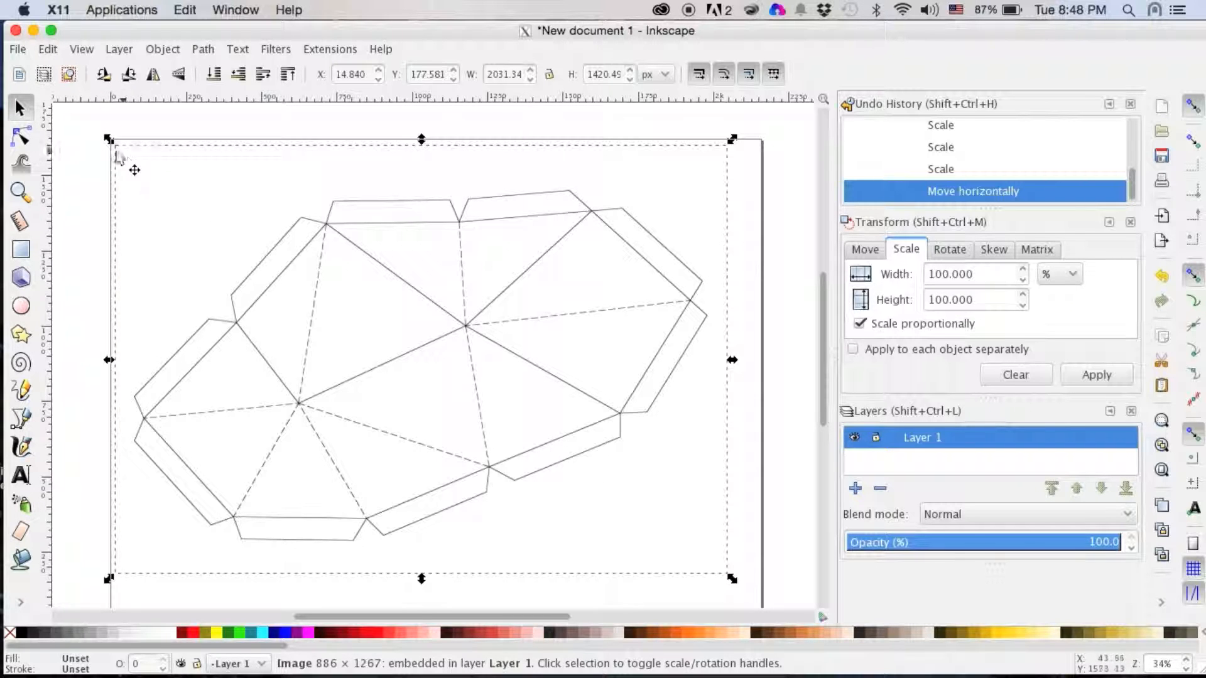
- Activate the Bezier tool and lock Layer 1 with the imported net, leaving the layer shown
{"action": "left_click", "coordinate": [21, 306]}
{"action": "left_click", "coordinate": [22, 418]}
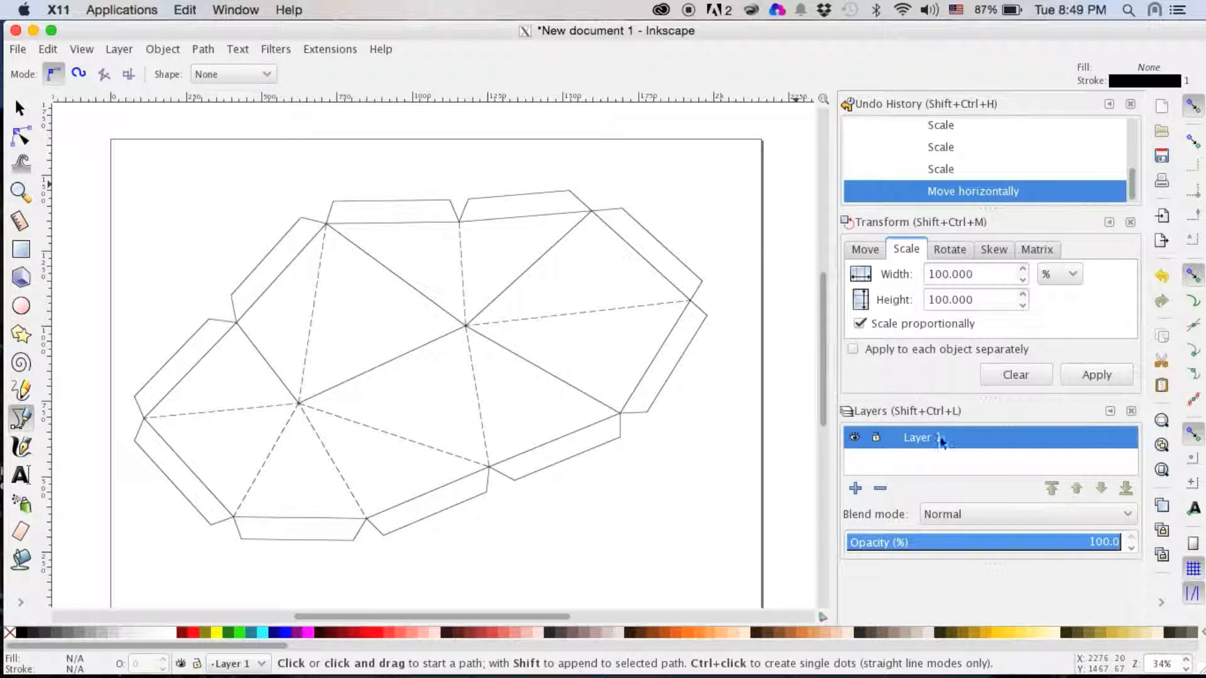
{"action": "left_click", "coordinate": [878, 438]}
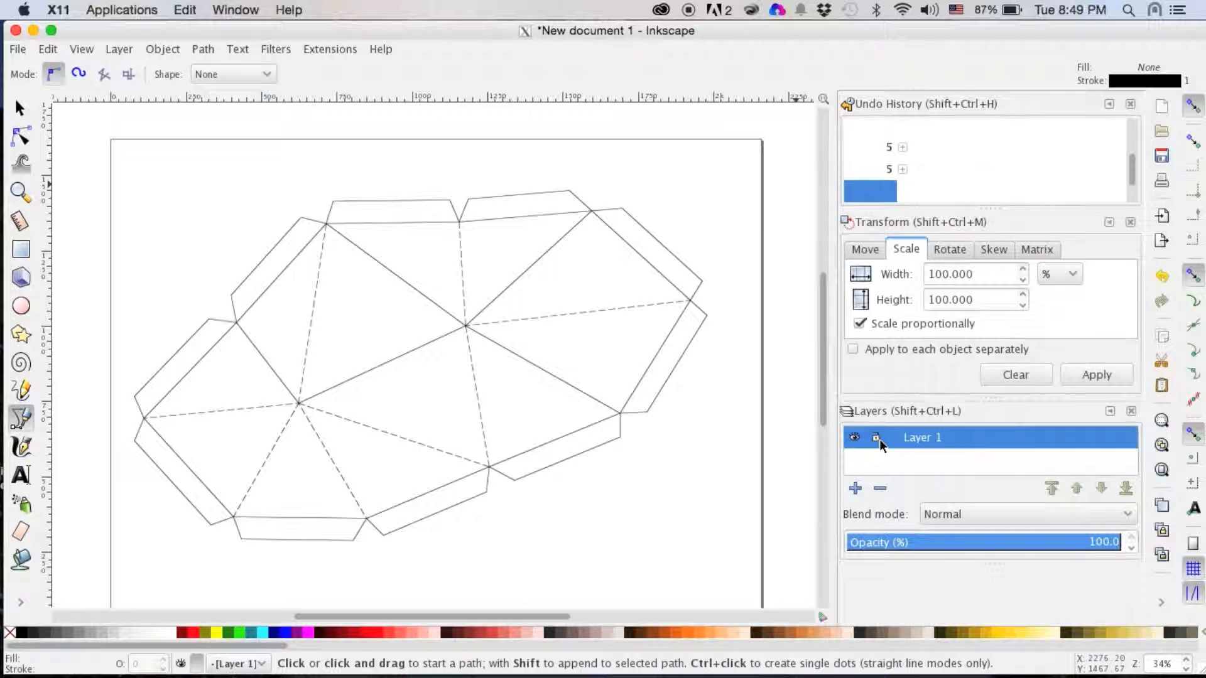
{"action": "left_click", "coordinate": [878, 438]}
{"action": "left_click", "coordinate": [877, 439]}
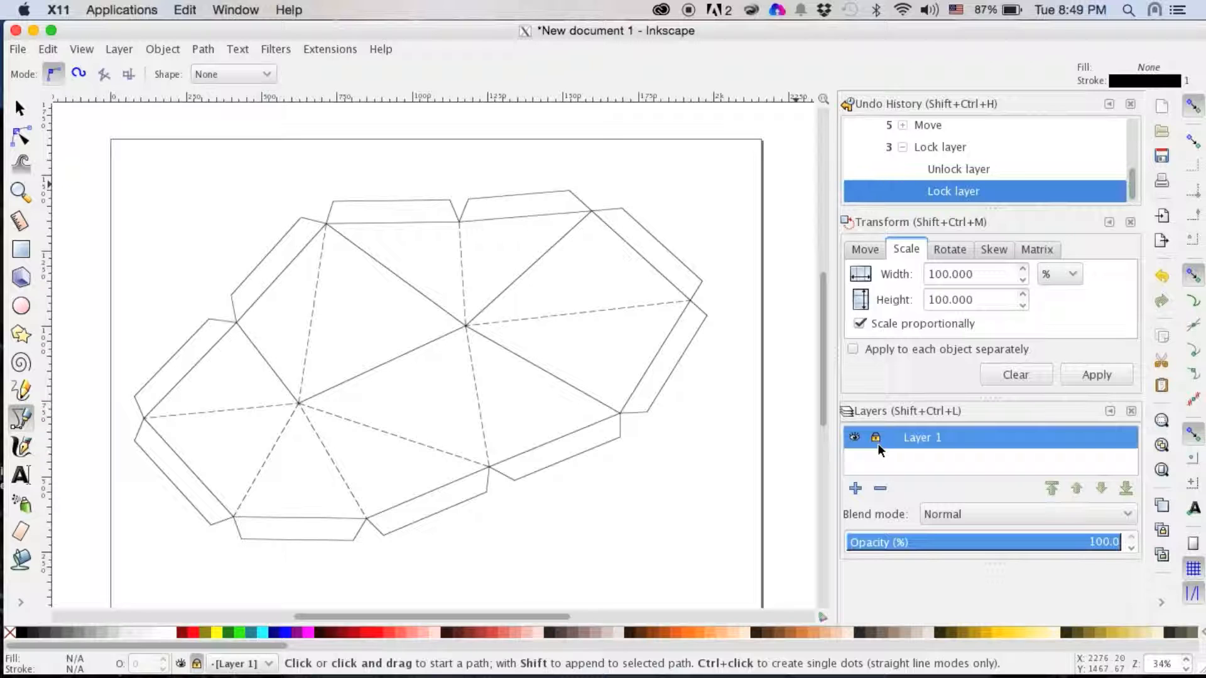
{"action": "left_click", "coordinate": [854, 438]}
{"action": "left_click", "coordinate": [855, 438]}
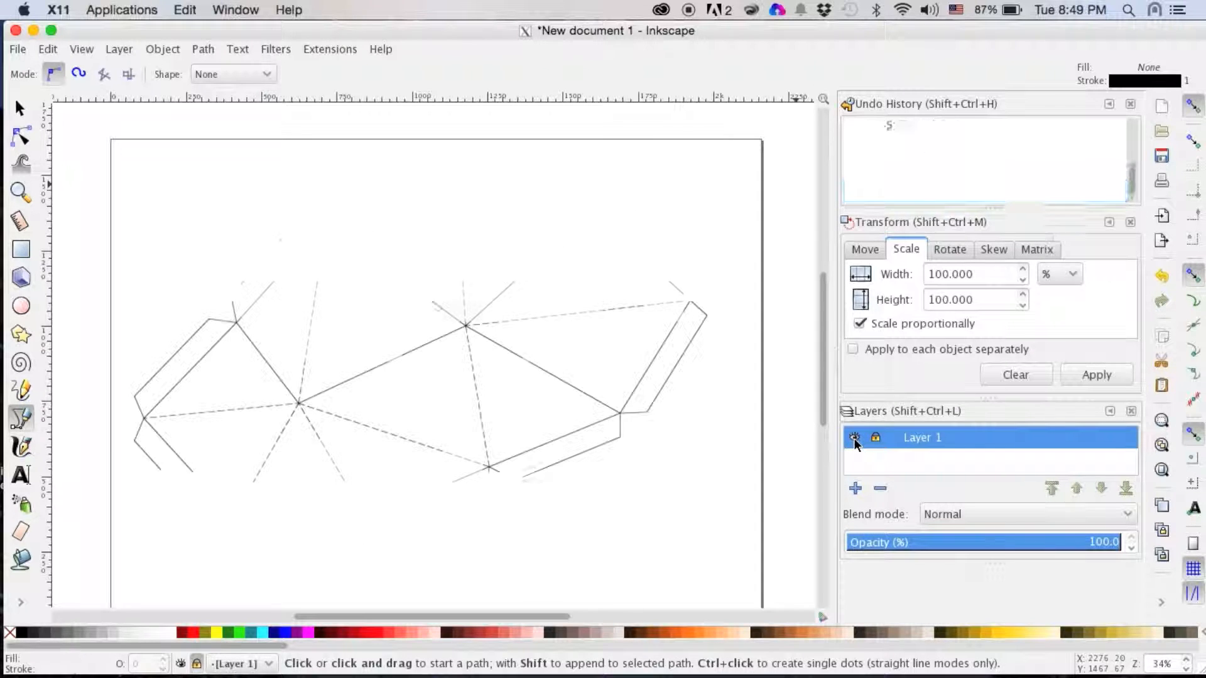
- Add a new layer named CUT -Green above Layer 1
{"action": "left_click", "coordinate": [855, 489]}
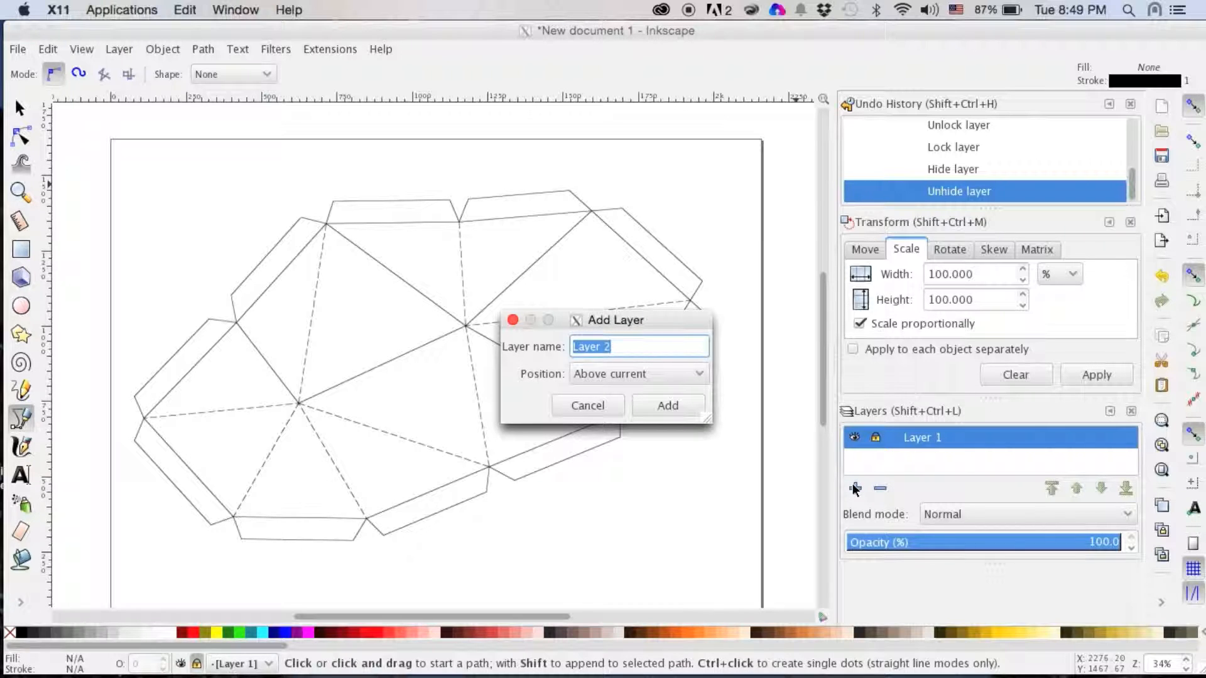
{"action": "type", "text": "CUT -"}
{"action": "type", "text": "Green"}
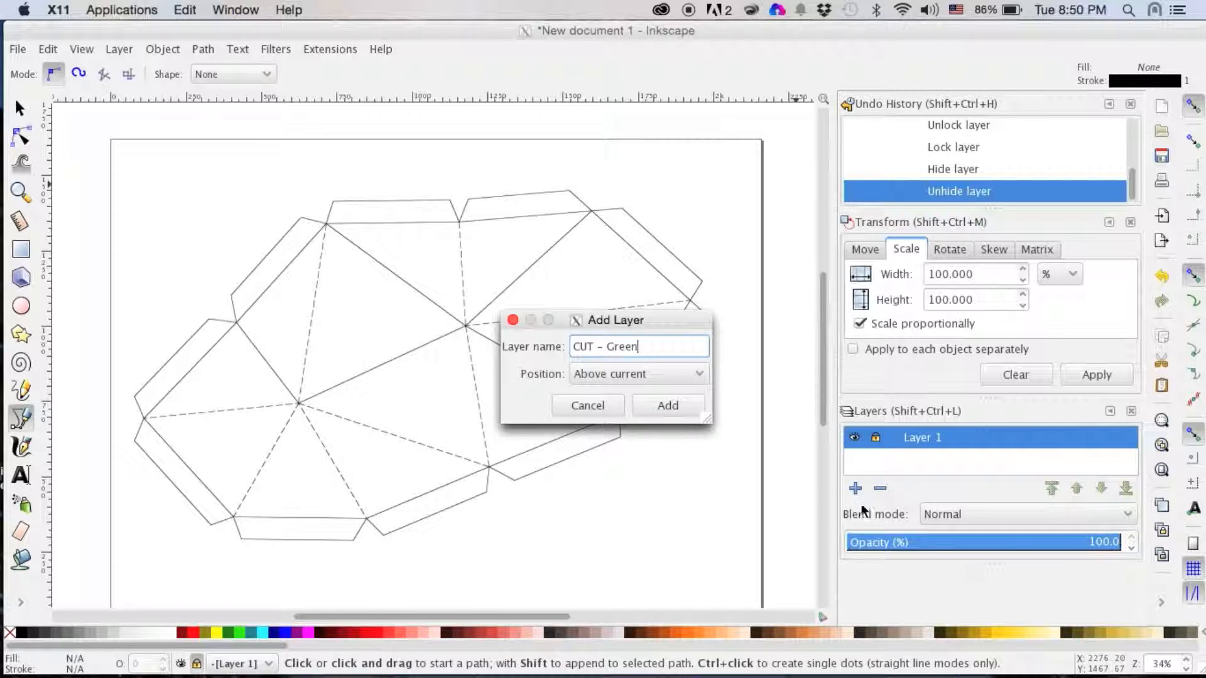
{"action": "left_click", "coordinate": [661, 407]}
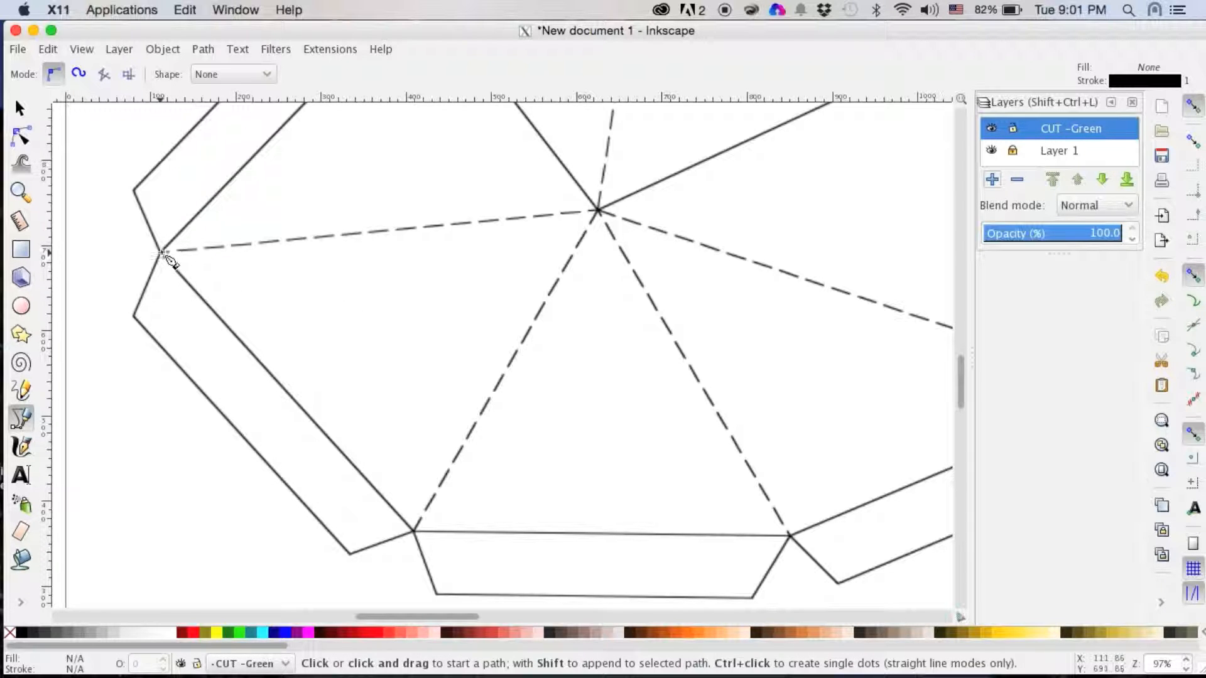
- Trace the outer edge of the net's lower-left tab with a three-segment straight-line path on the CUT -Green layer
{"action": "left_click", "coordinate": [160, 252]}
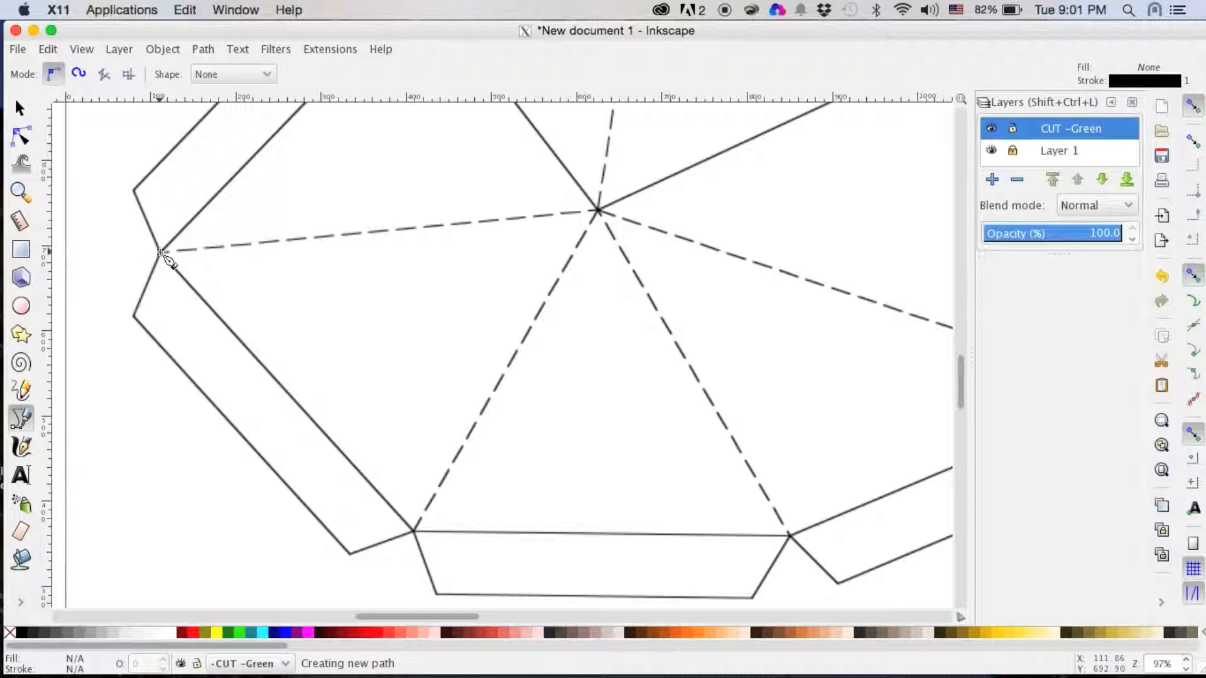
{"action": "key", "text": "Escape"}
{"action": "left_click", "coordinate": [161, 253]}
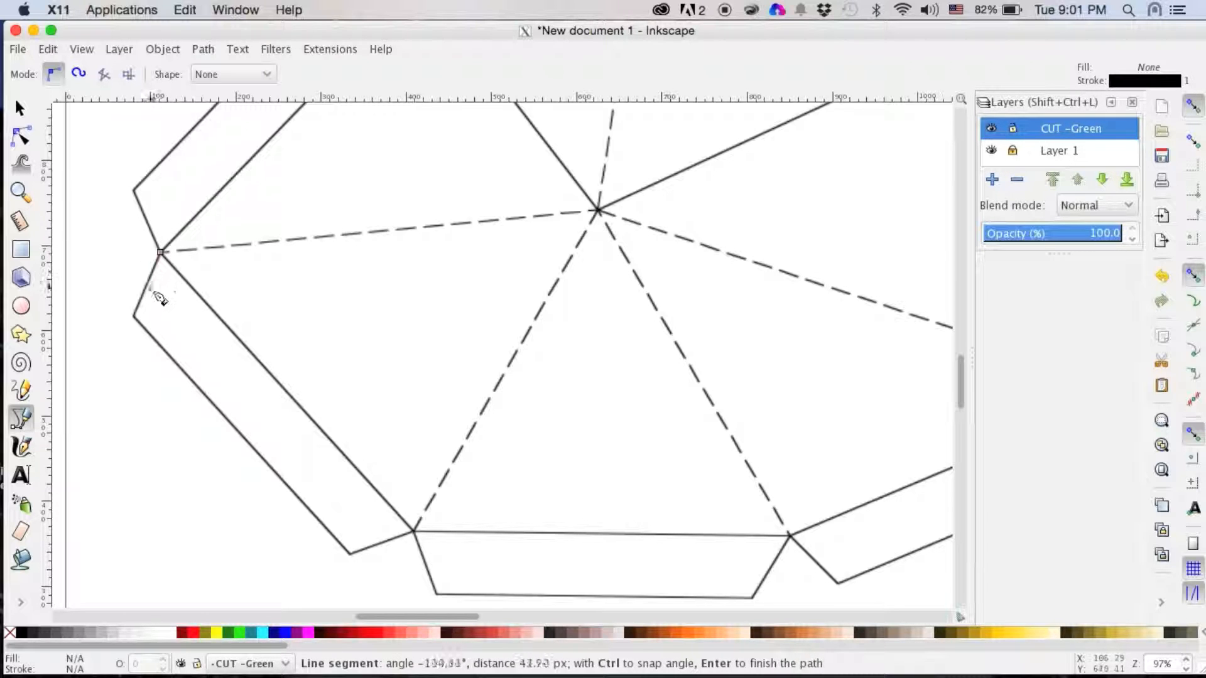
{"action": "left_click", "coordinate": [133, 315]}
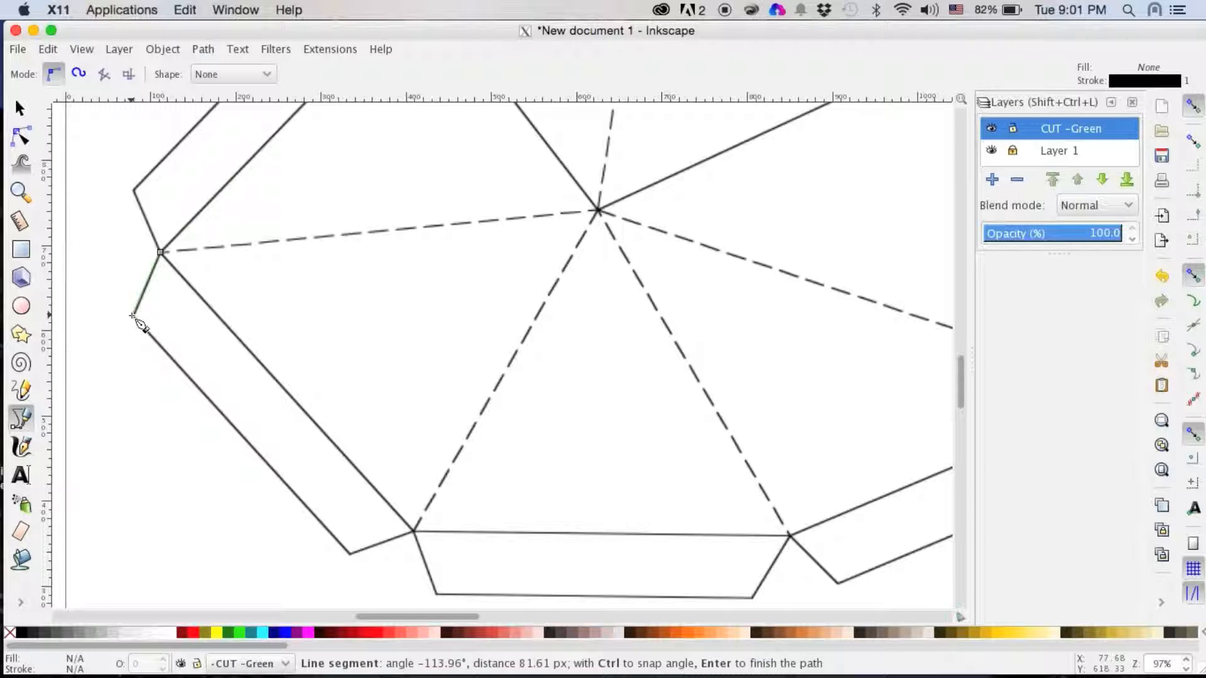
{"action": "left_click", "coordinate": [350, 554]}
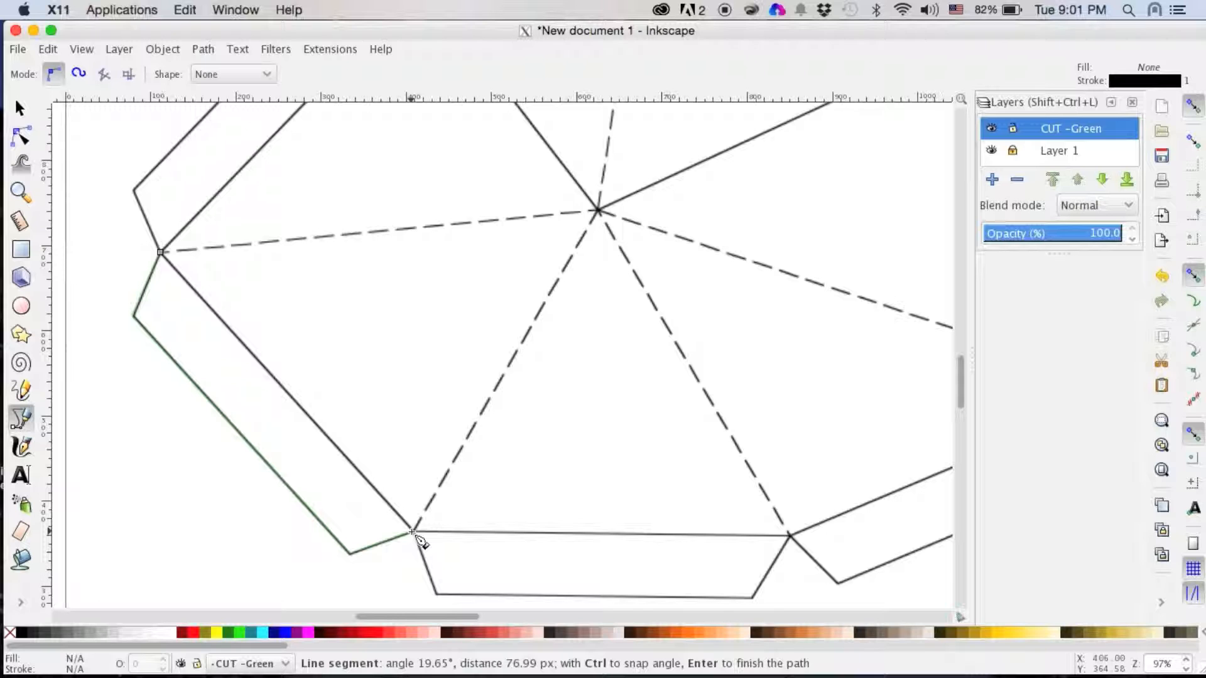
{"action": "left_click", "coordinate": [411, 532]}
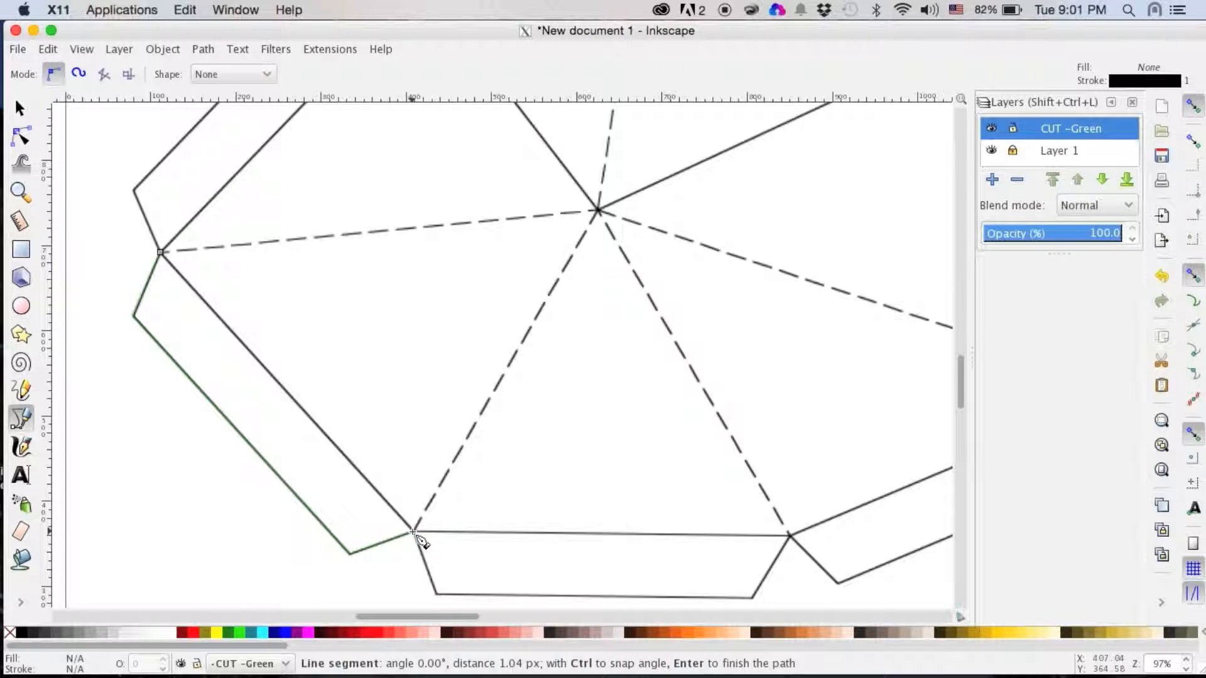
{"action": "left_click", "coordinate": [413, 533]}
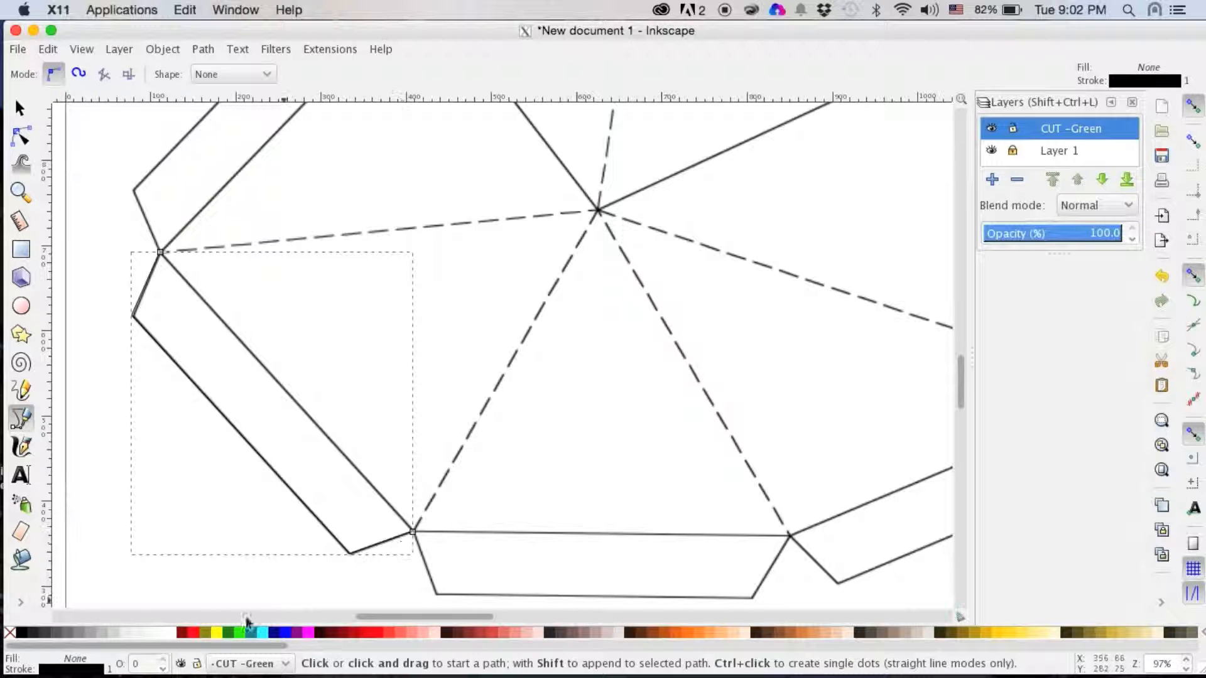
- Set the traced path's stroke to a flat green of R 0, G 255, B 0
{"action": "left_click", "coordinate": [79, 671]}
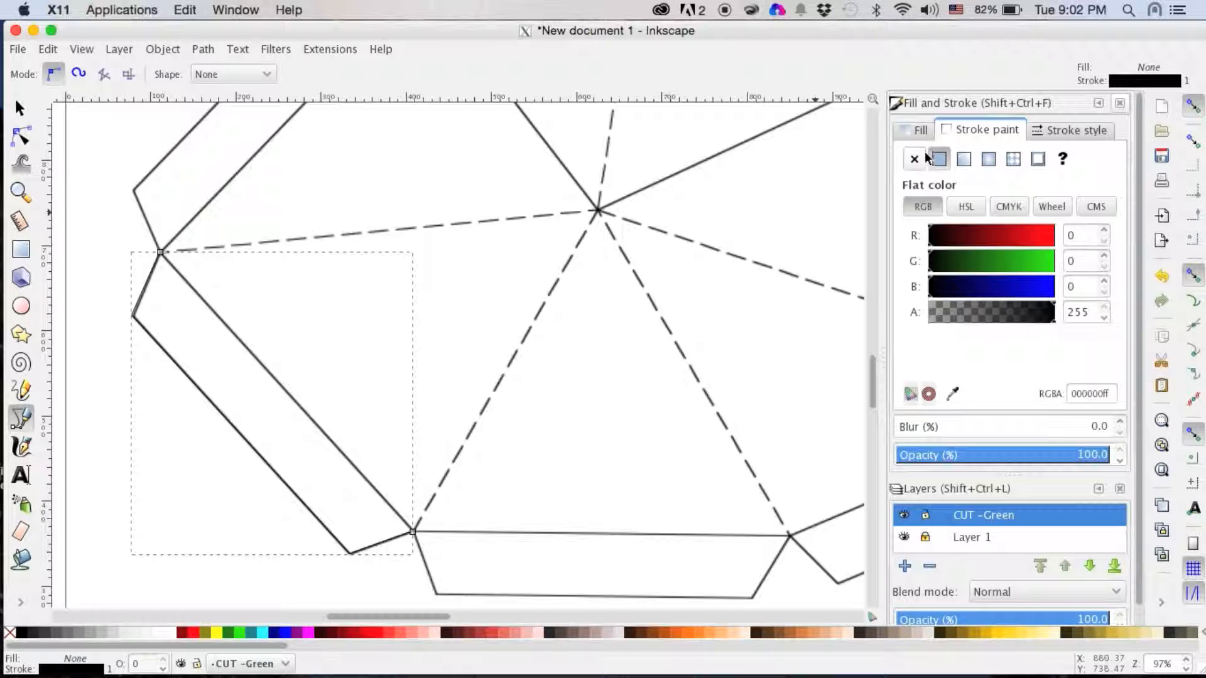
{"action": "left_click", "coordinate": [921, 130]}
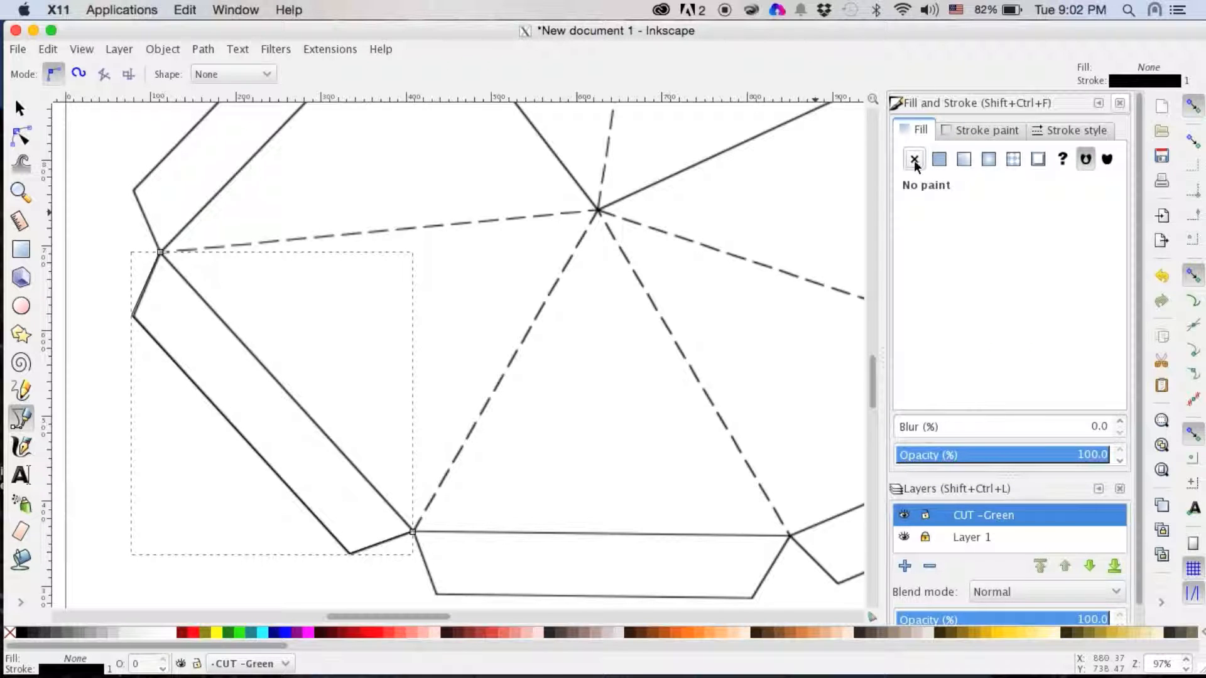
{"action": "left_click", "coordinate": [975, 127]}
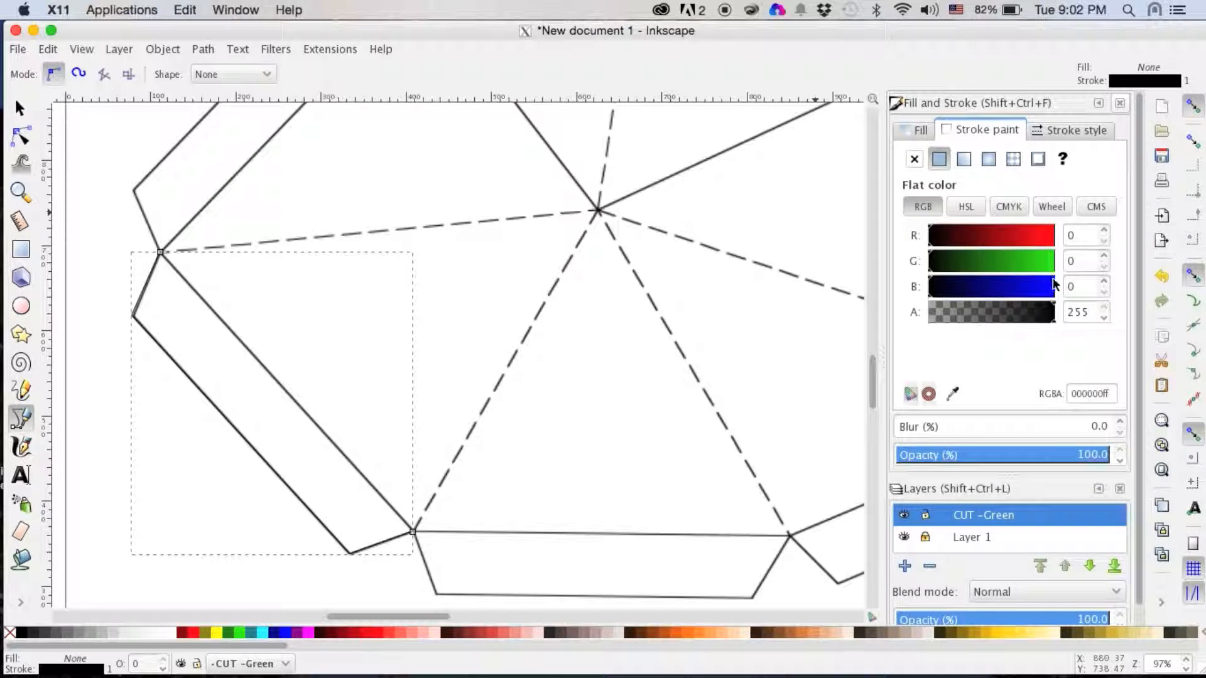
{"action": "left_click", "coordinate": [1091, 260]}
{"action": "type", "text": "255"}
{"action": "key", "text": "Tab"}
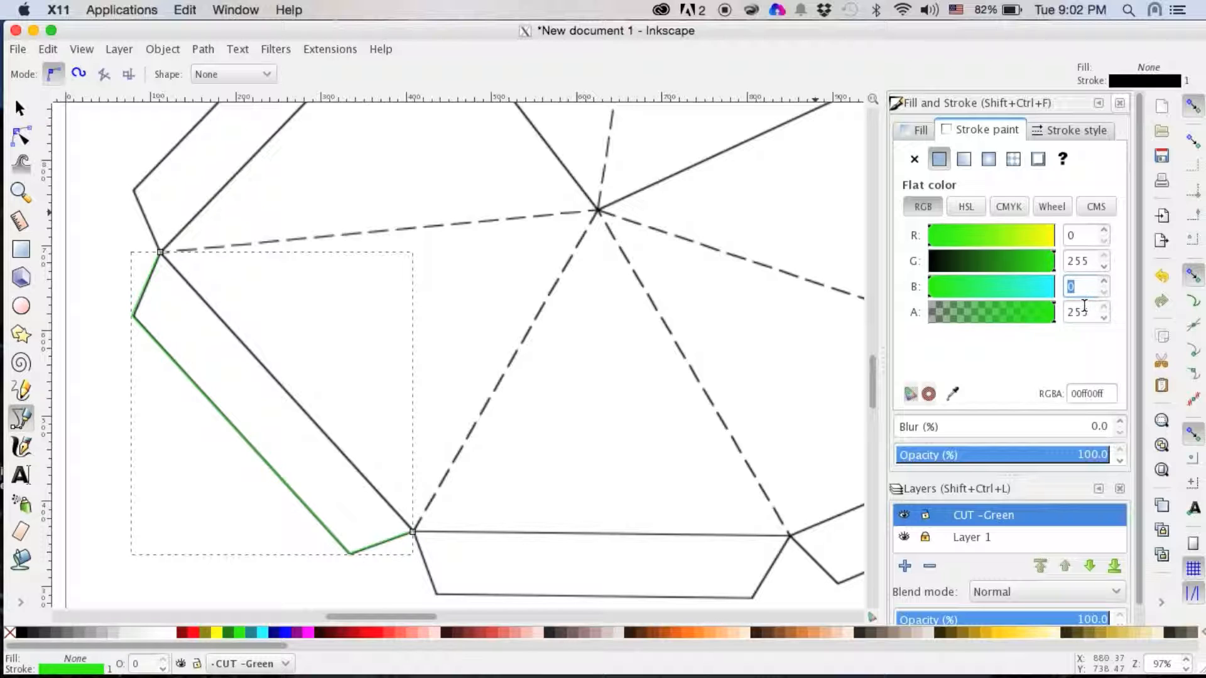
- Set the green path's stroke width to 4 px
{"action": "left_click", "coordinate": [1065, 130]}
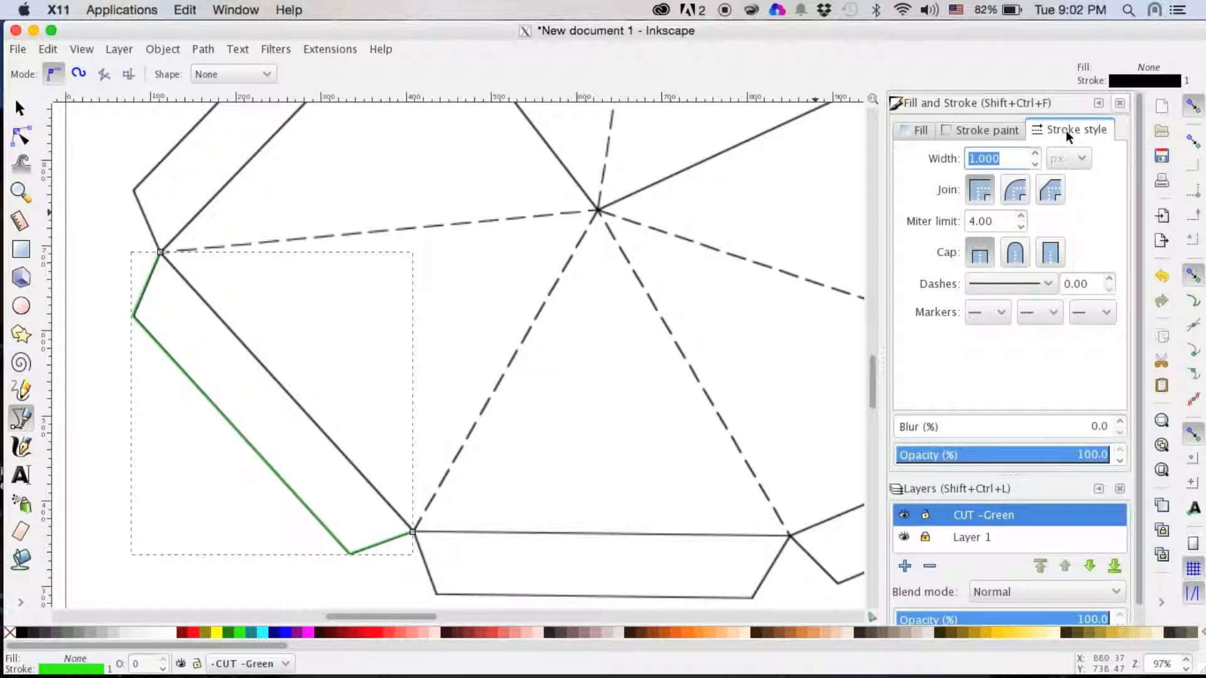
{"action": "left_click", "coordinate": [1035, 153]}
{"action": "left_click", "coordinate": [1035, 153]}
{"action": "left_click", "coordinate": [1034, 153]}
{"action": "left_click", "coordinate": [1035, 153]}
{"action": "type", "text": "4.0"}
{"action": "key", "text": "Return"}
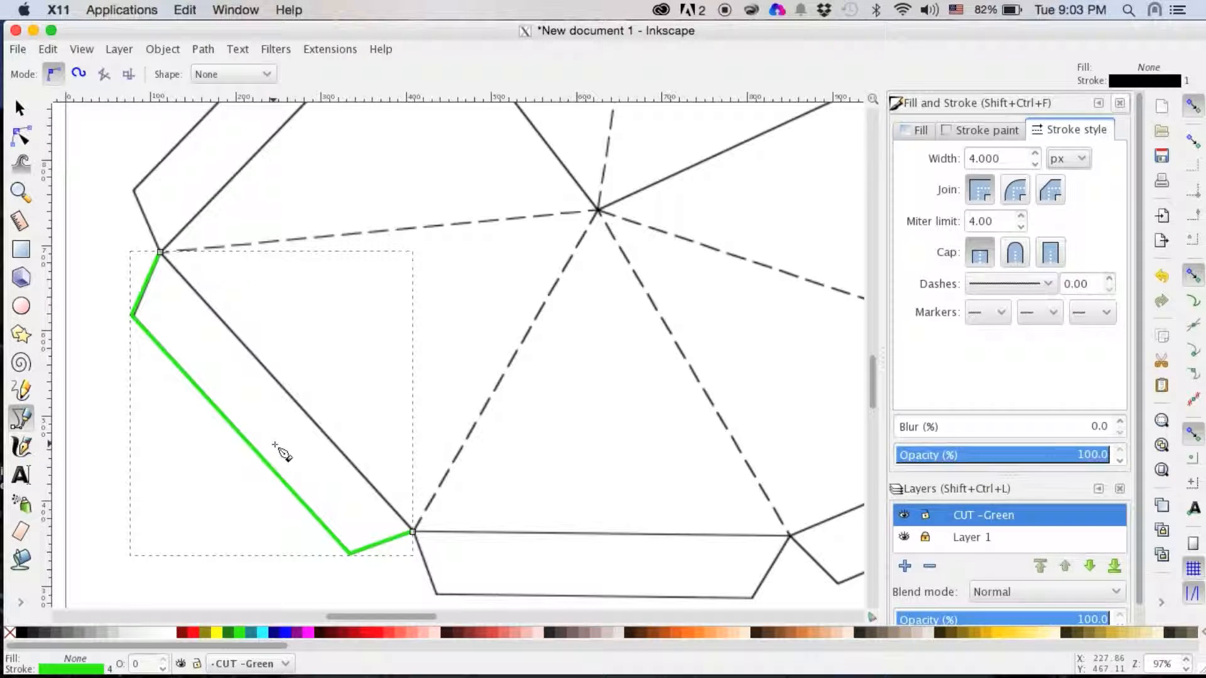
- Try a stroke width of 0.1 px on the green path and return it to 4 px
{"action": "left_click_drag", "start_coordinate": [1010, 158], "coordinate": [882, 148]}
{"action": "key", "text": "BackSpace"}
{"action": "type", "text": ".1"}
{"action": "key", "text": "Return"}
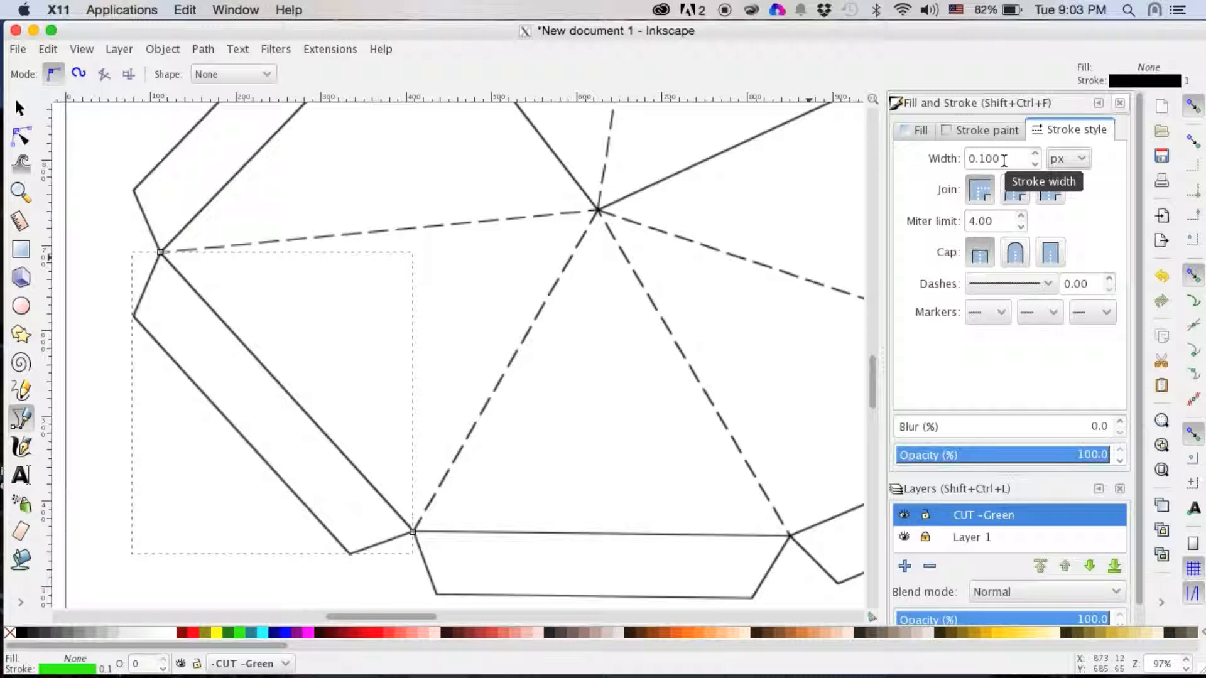
{"action": "left_click_drag", "start_coordinate": [1003, 161], "coordinate": [967, 162]}
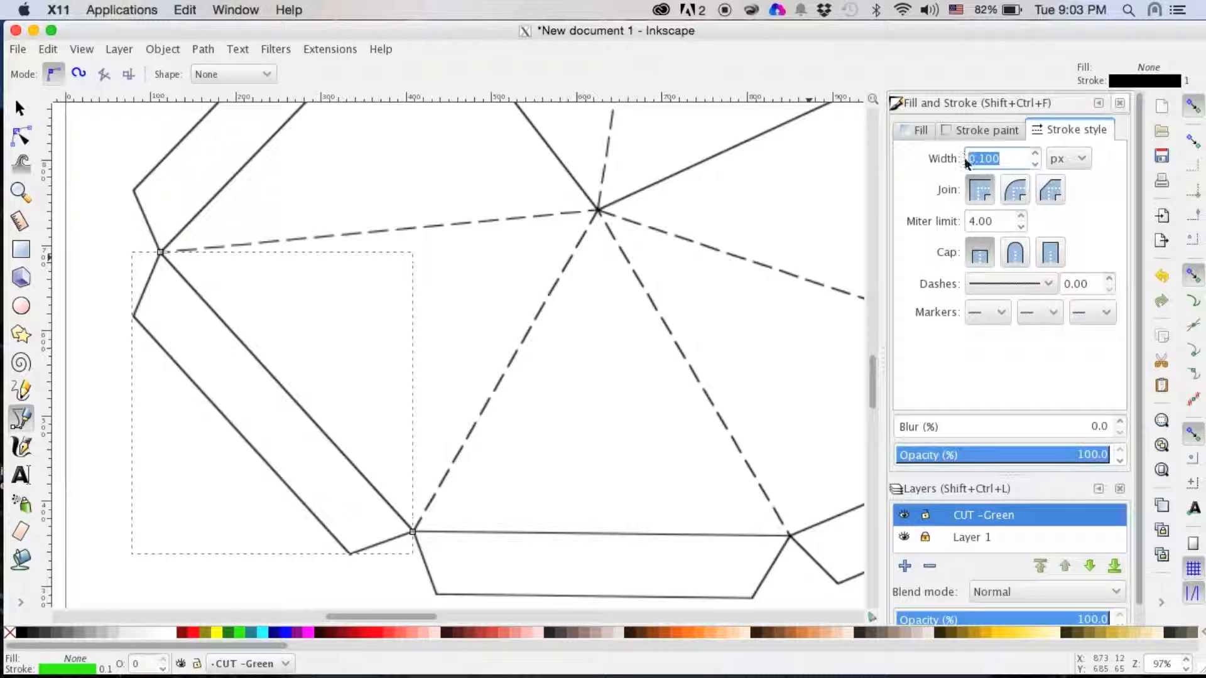
{"action": "type", "text": "4."}
{"action": "key", "text": "Return"}
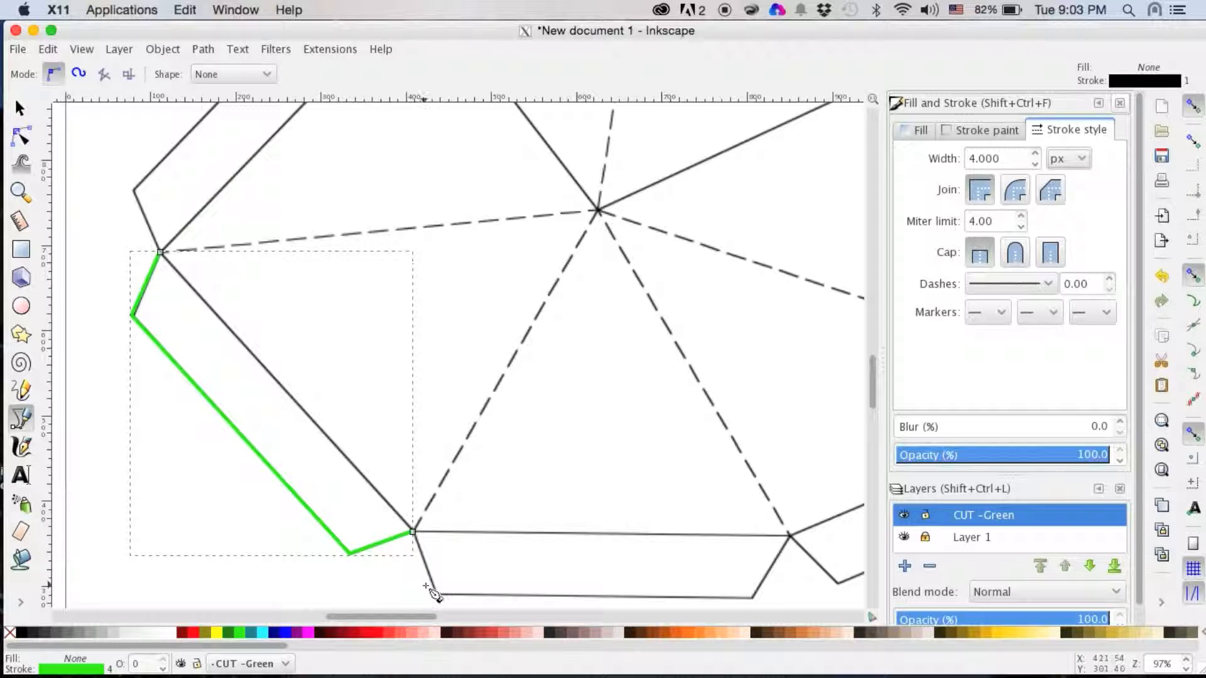
- Continue the green path from its open end around the bottom tab to the first outer corner of the neighbouring tab
{"action": "scroll", "coordinate": [462, 549], "scroll_direction": "down", "scroll_amount": 3}
{"action": "scroll", "coordinate": [462, 549], "scroll_direction": "down", "scroll_amount": 3}
{"action": "scroll", "coordinate": [461, 550], "scroll_direction": "right", "scroll_amount": 7}
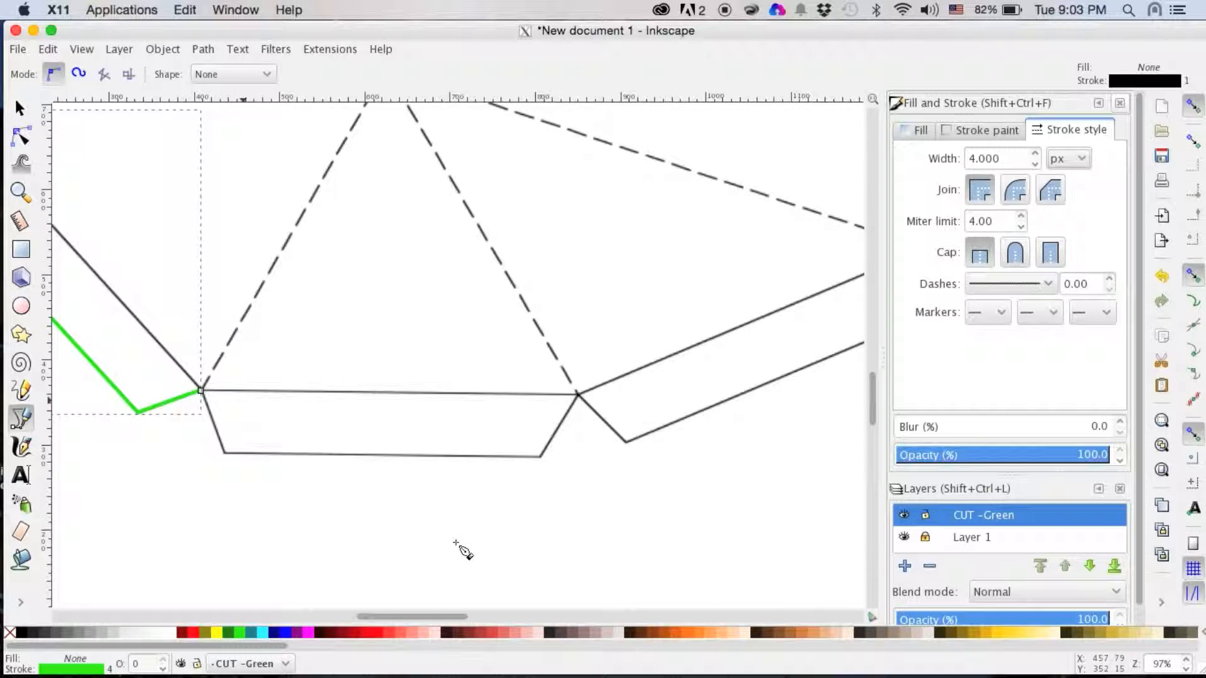
{"action": "left_click", "coordinate": [200, 391]}
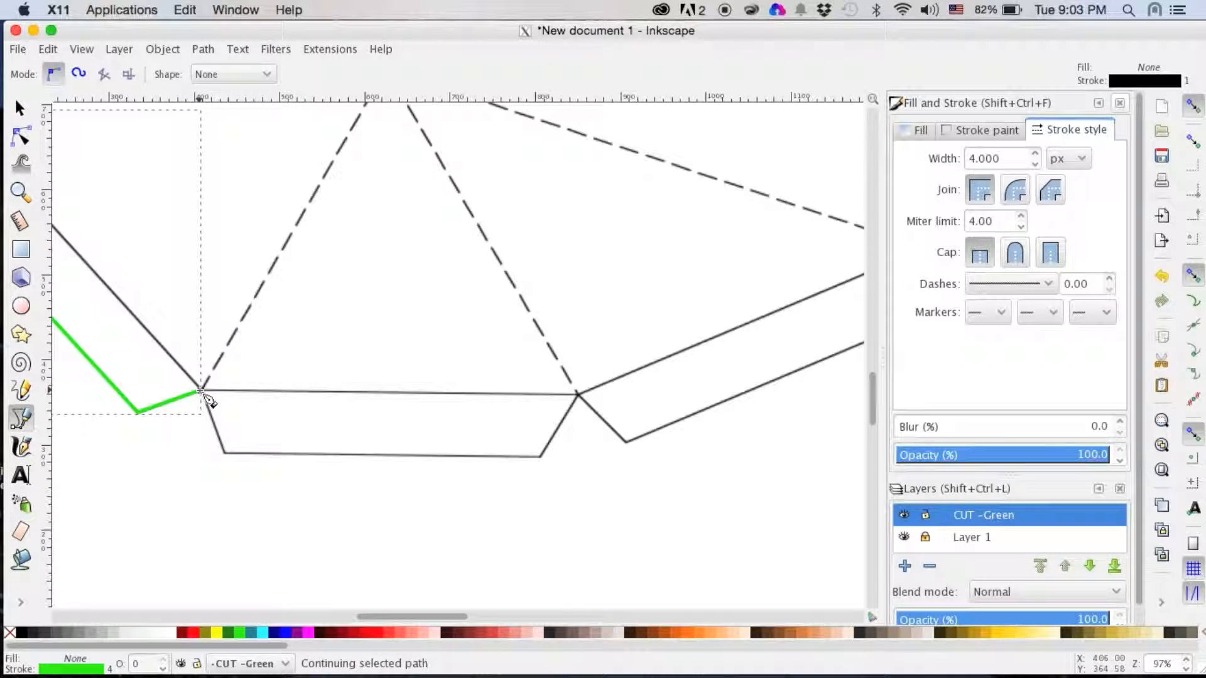
{"action": "left_click", "coordinate": [225, 452]}
{"action": "left_click", "coordinate": [540, 456]}
{"action": "left_click", "coordinate": [577, 394]}
{"action": "left_click", "coordinate": [631, 440]}
- Extend the path along the two slanted lower-right tabs to the lower outer corner of the right-hand tab
{"action": "scroll", "coordinate": [824, 328], "scroll_direction": "right", "scroll_amount": 10}
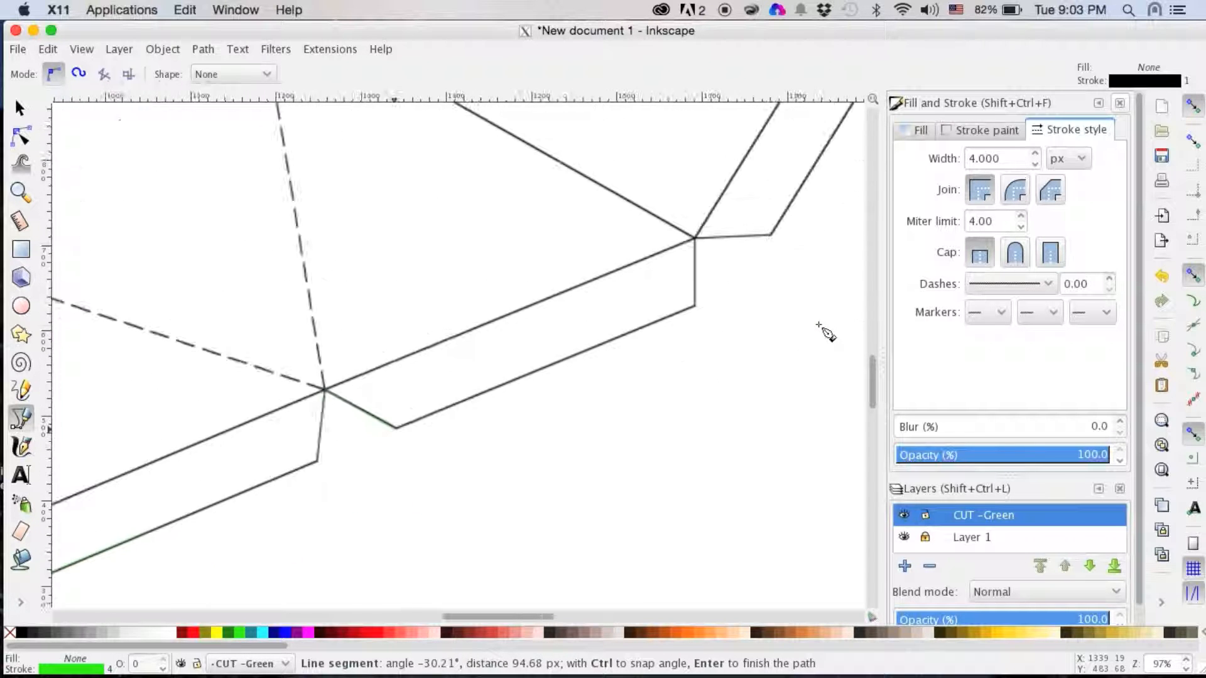
{"action": "left_click", "coordinate": [700, 312]}
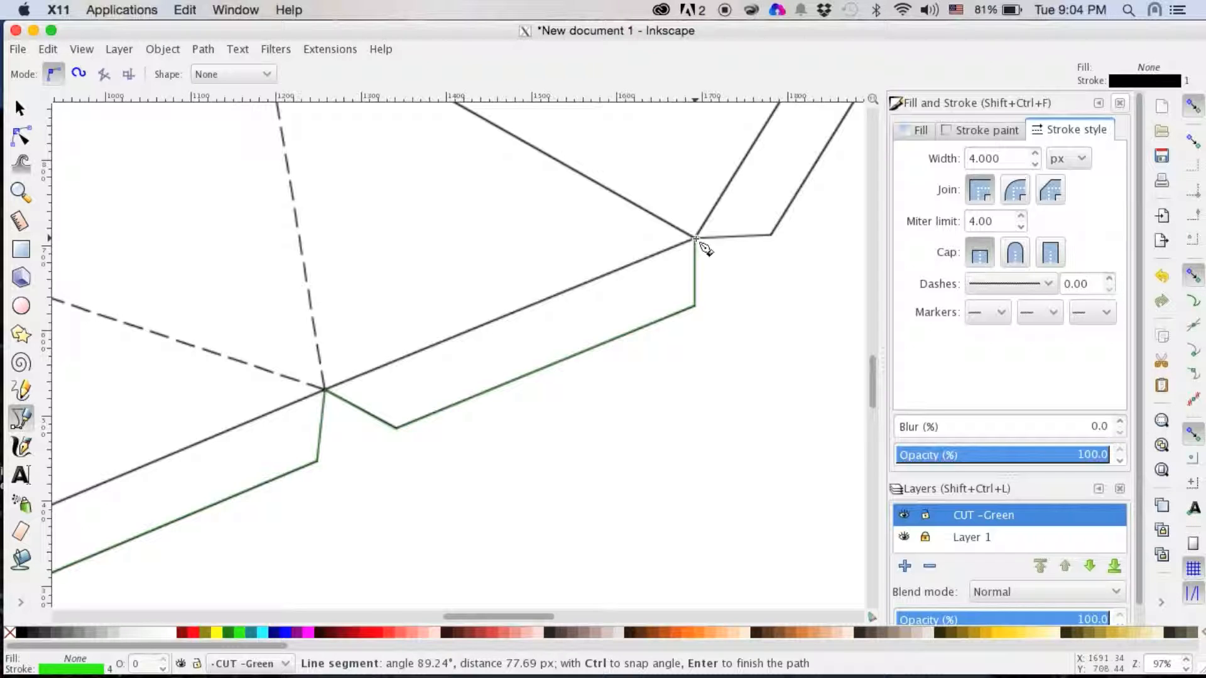
{"action": "left_click", "coordinate": [695, 239]}
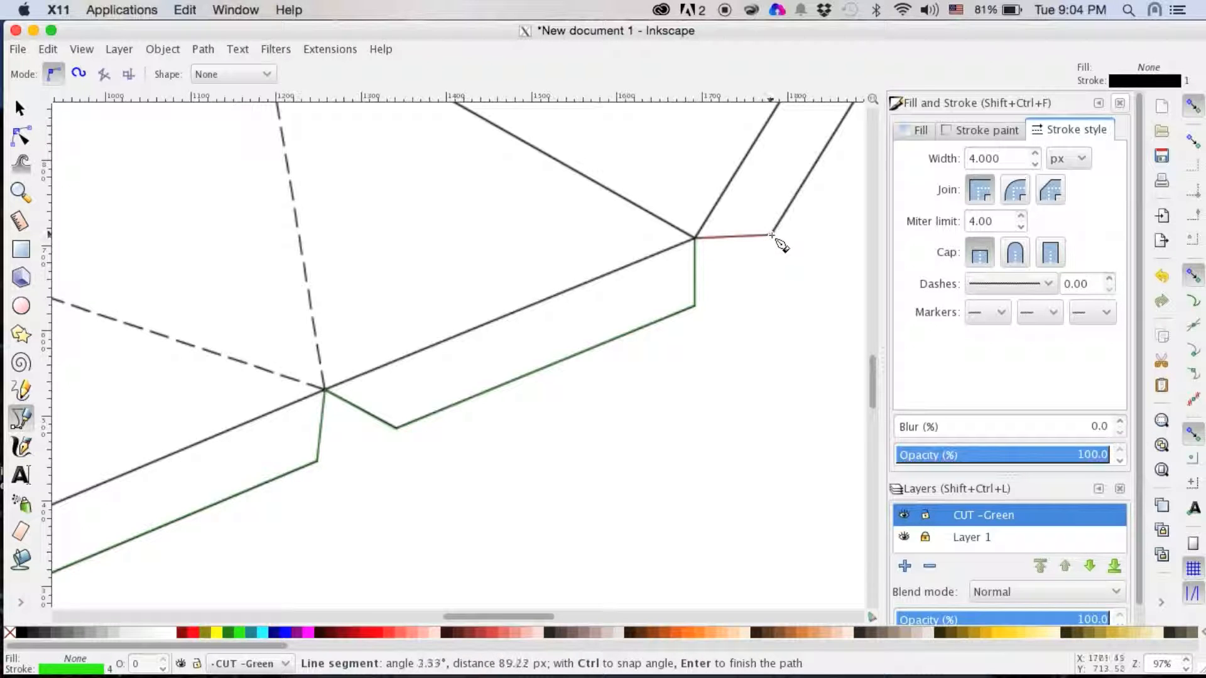
{"action": "left_click", "coordinate": [772, 235]}
- Trace the right-hand tab from its lower outer corner, then through the inner notch to the lower outer corner of the upper-right tab
{"action": "scroll", "coordinate": [772, 238], "scroll_direction": "up", "scroll_amount": 12}
{"action": "scroll", "coordinate": [773, 238], "scroll_direction": "right", "scroll_amount": 10}
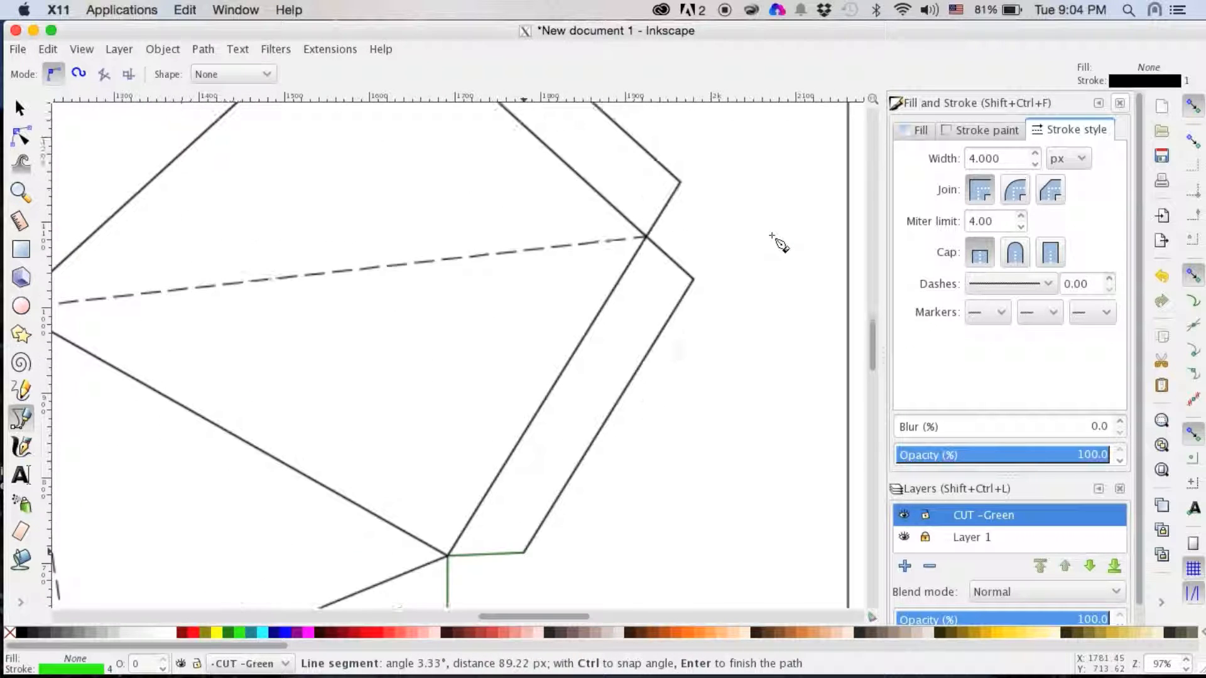
{"action": "left_click", "coordinate": [692, 279]}
{"action": "left_click", "coordinate": [646, 237]}
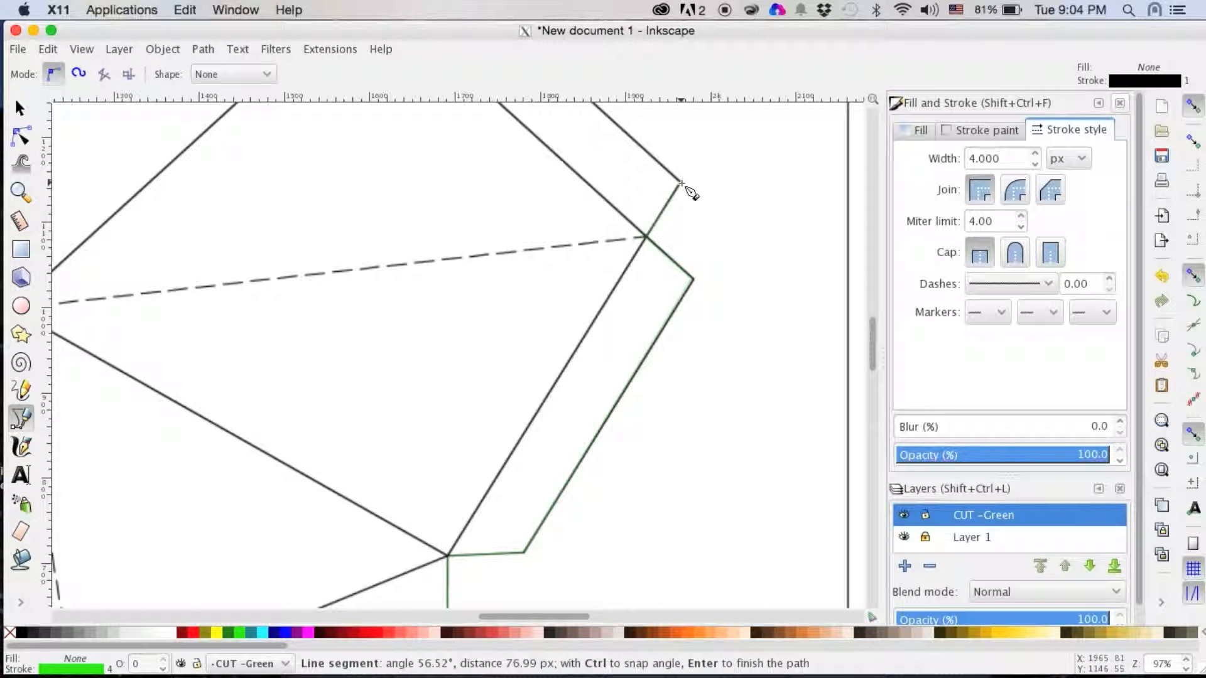
{"action": "left_click", "coordinate": [681, 183]}
- Continue the path from the top-left tab's inner corner around the slanted upper-left tab to the next inner corner
{"action": "scroll", "coordinate": [687, 189], "scroll_direction": "up", "scroll_amount": 6}
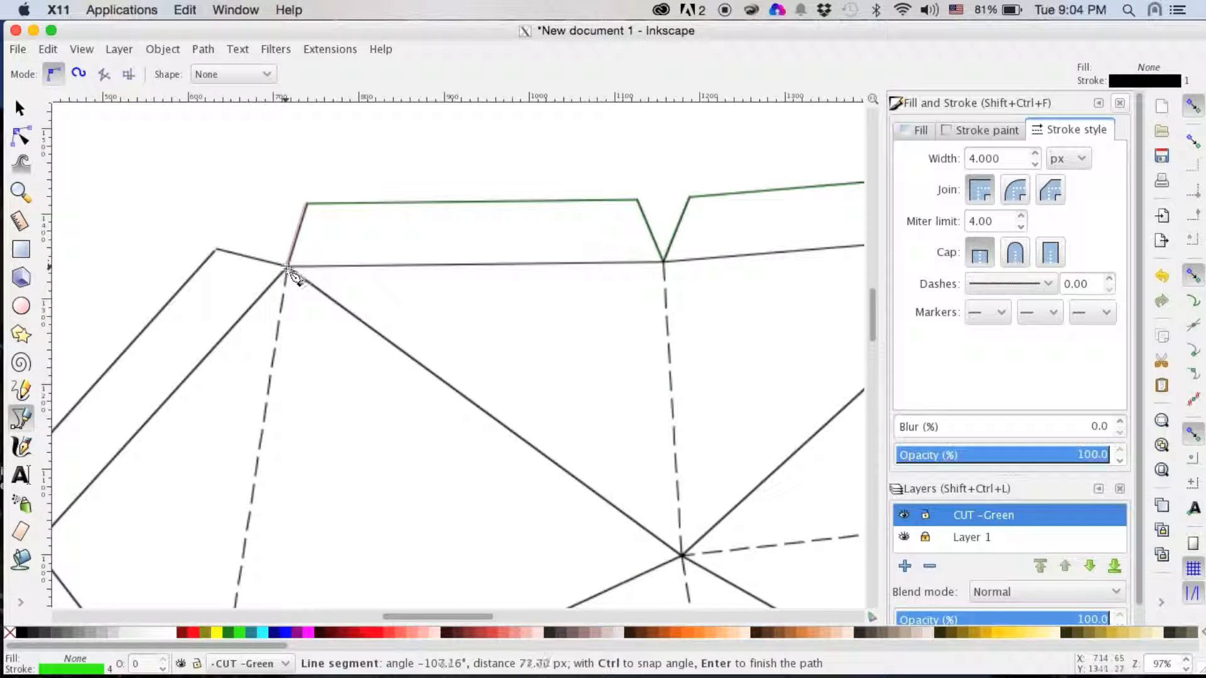
{"action": "left_click", "coordinate": [288, 266]}
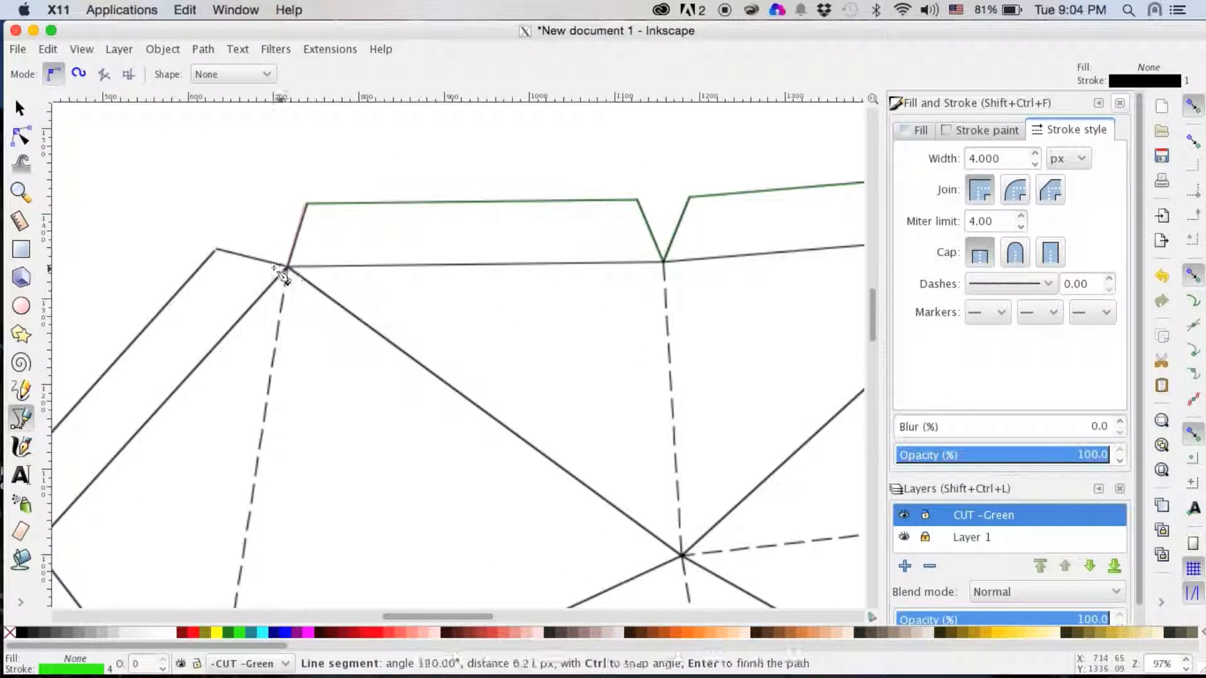
{"action": "left_click", "coordinate": [217, 250]}
{"action": "scroll", "coordinate": [221, 255], "scroll_direction": "left", "scroll_amount": 7}
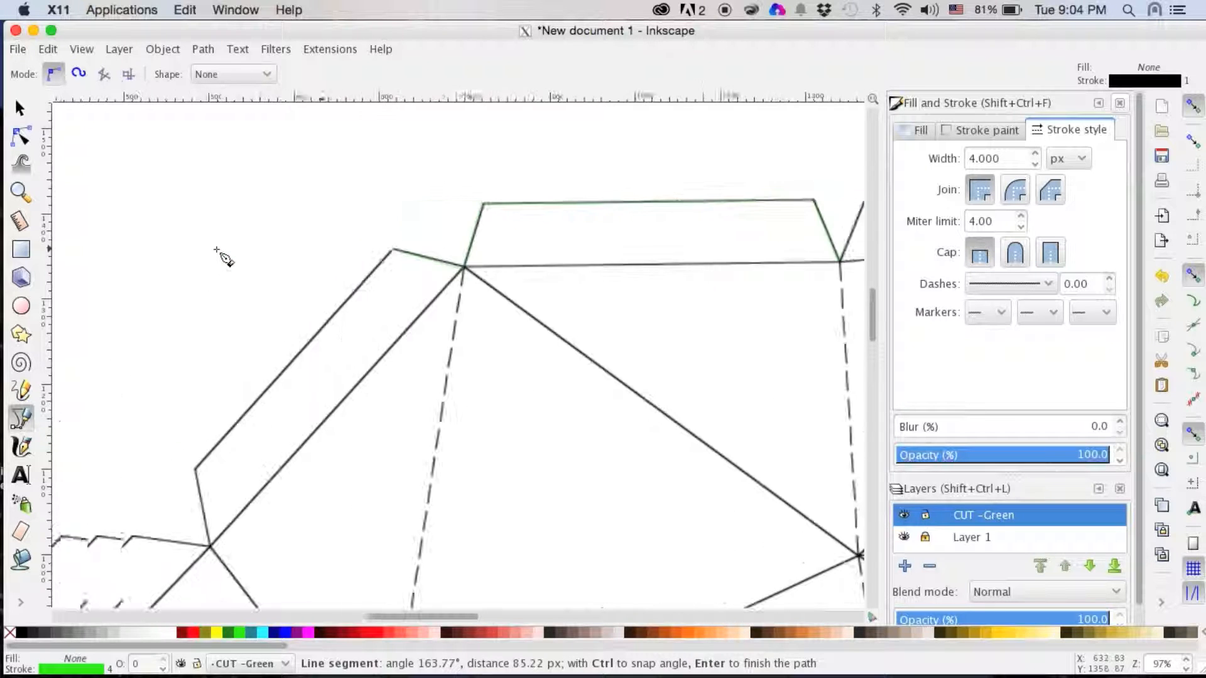
{"action": "left_click", "coordinate": [195, 469]}
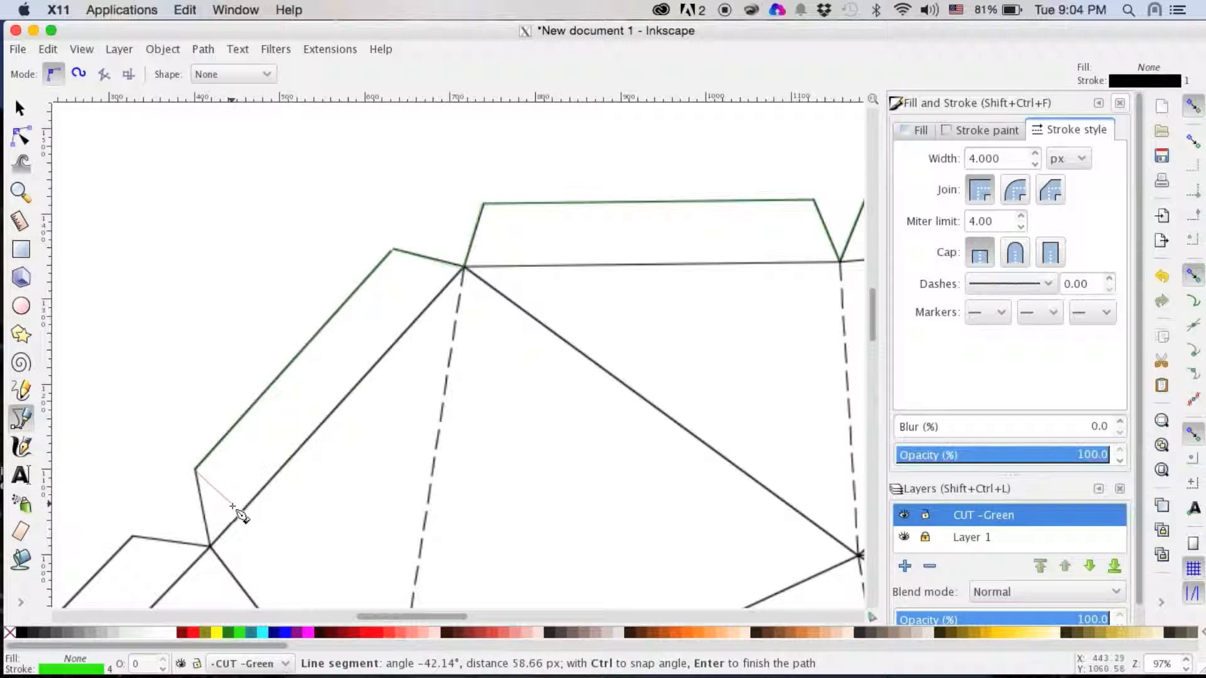
{"action": "left_click", "coordinate": [209, 547]}
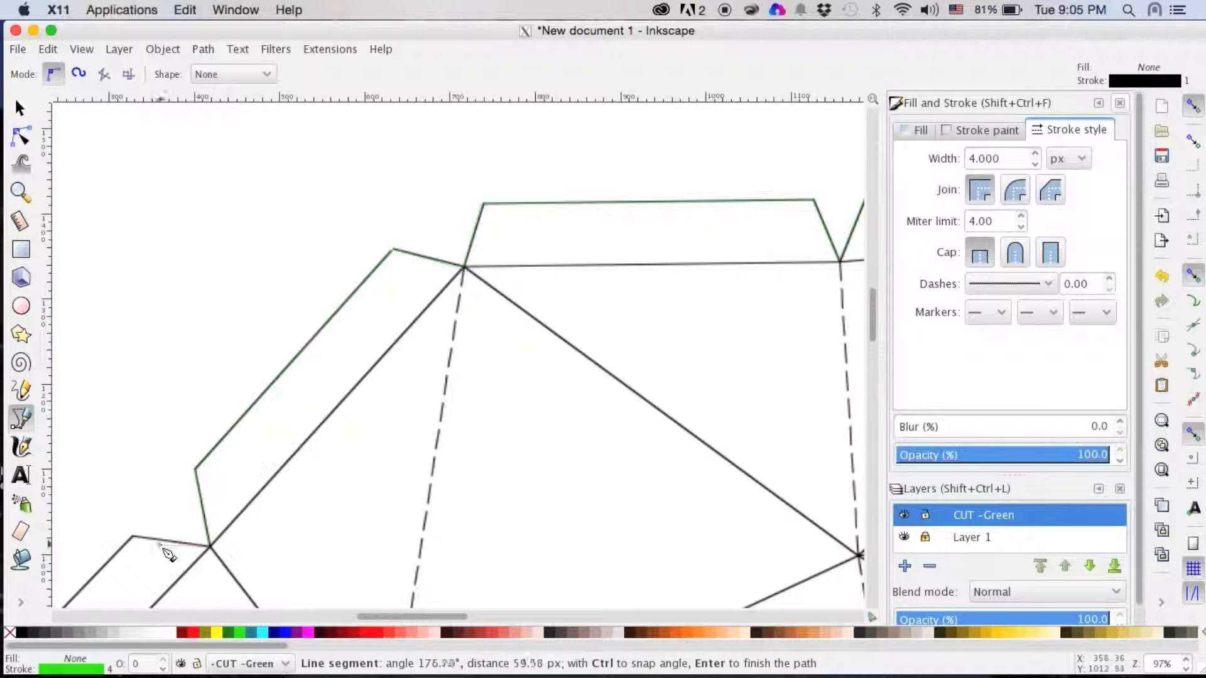
- Trace the remaining left-hand tab, with a curved node at its upper outer corner, and close the path at its starting point
{"action": "left_click_drag", "start_coordinate": [133, 537], "coordinate": [145, 513]}
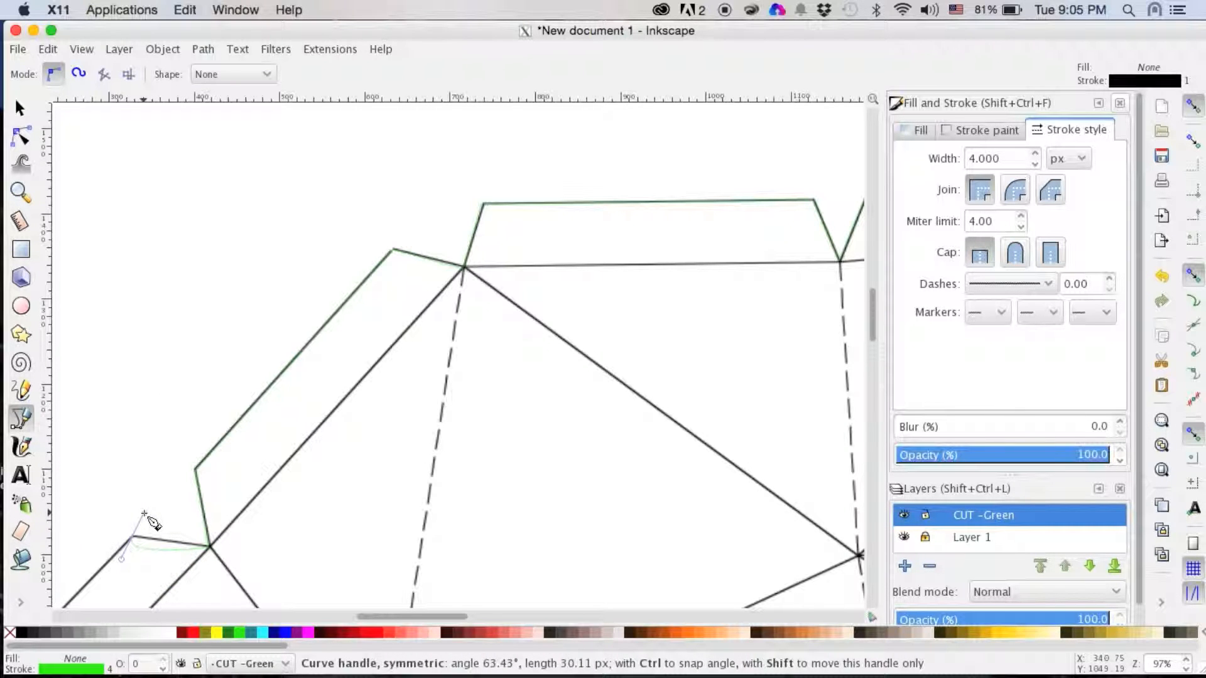
{"action": "scroll", "coordinate": [145, 514], "scroll_direction": "down", "scroll_amount": 10}
{"action": "scroll", "coordinate": [144, 513], "scroll_direction": "left", "scroll_amount": 8}
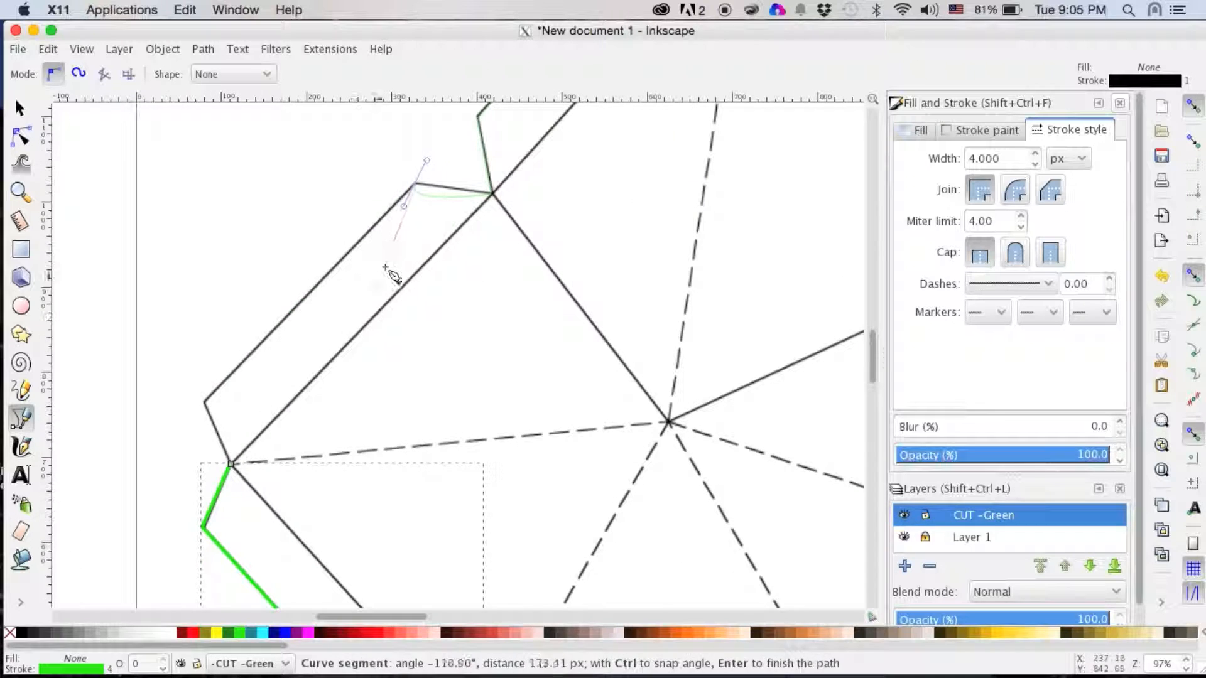
{"action": "left_click", "coordinate": [204, 400]}
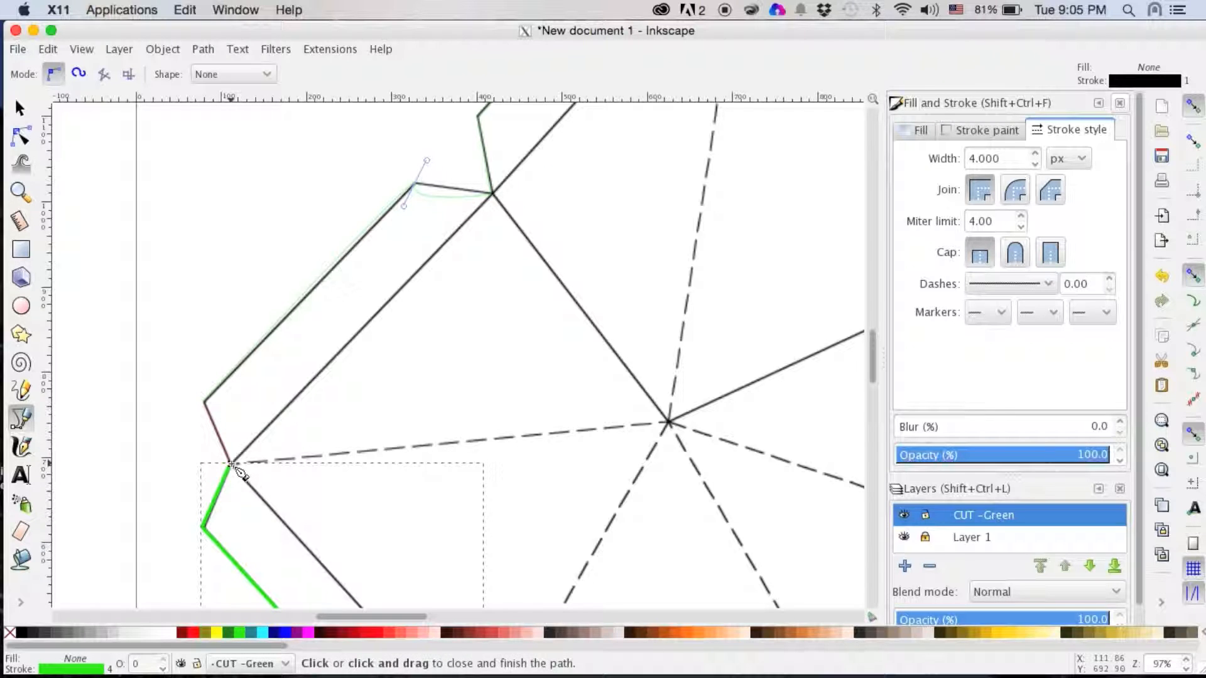
{"action": "left_click", "coordinate": [232, 465]}
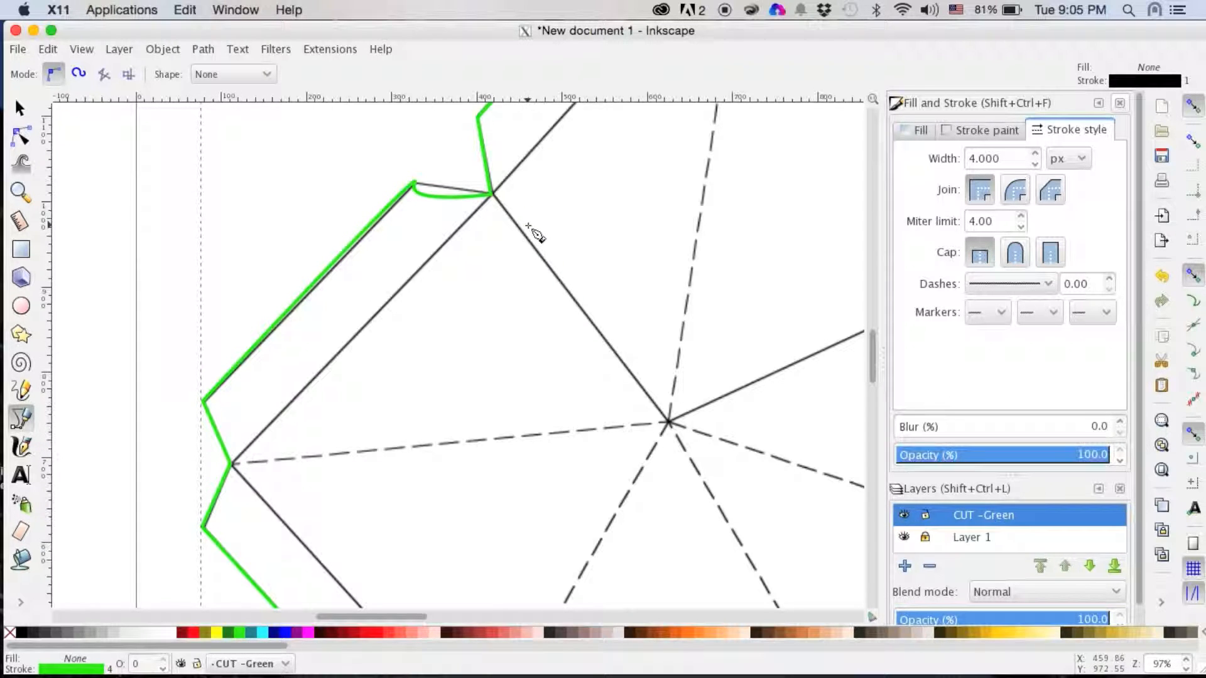
- Make both end nodes of the curved segment corners and align the node's handles so the adjoining edges follow the left-hand tab's black outline
{"action": "scroll", "coordinate": [529, 226], "scroll_direction": "up", "scroll_amount": 5}
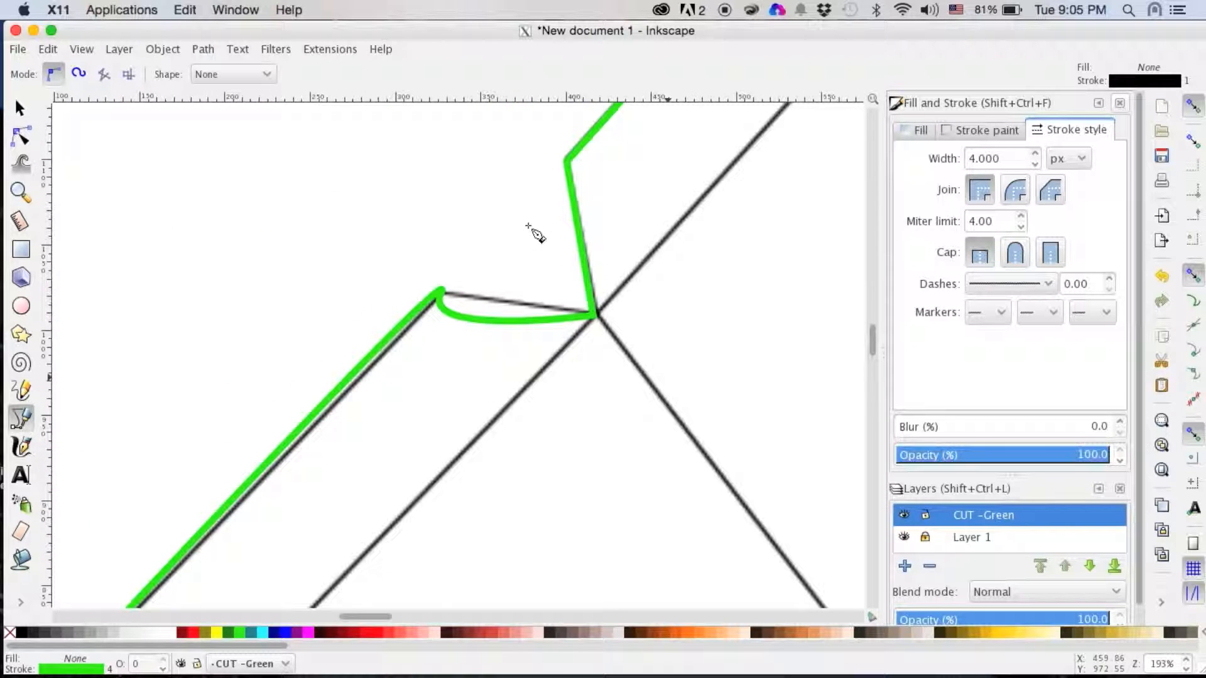
{"action": "left_click", "coordinate": [22, 135]}
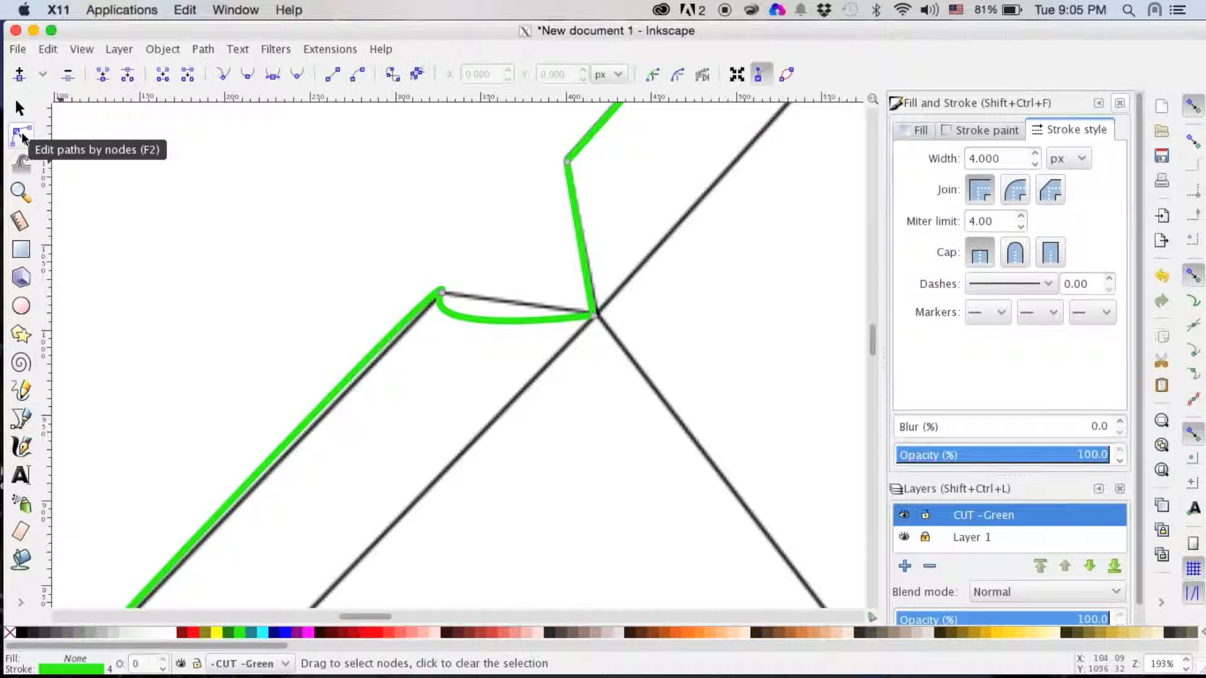
{"action": "left_click", "coordinate": [442, 293]}
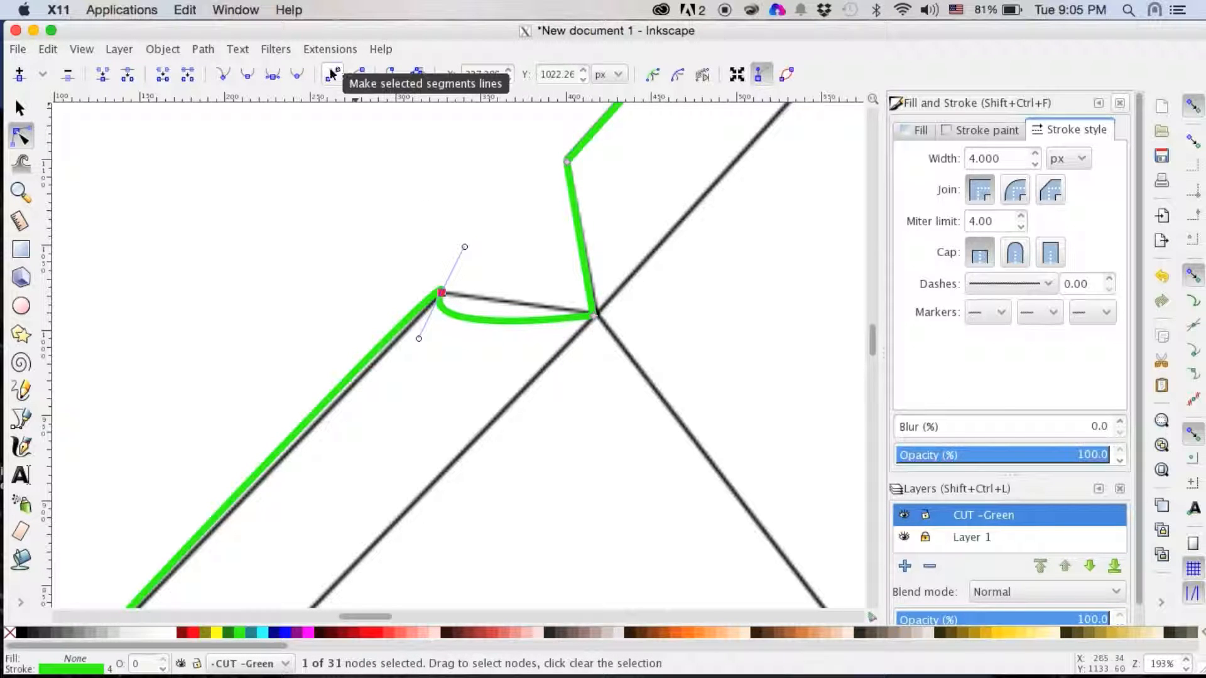
{"action": "left_click", "coordinate": [222, 75]}
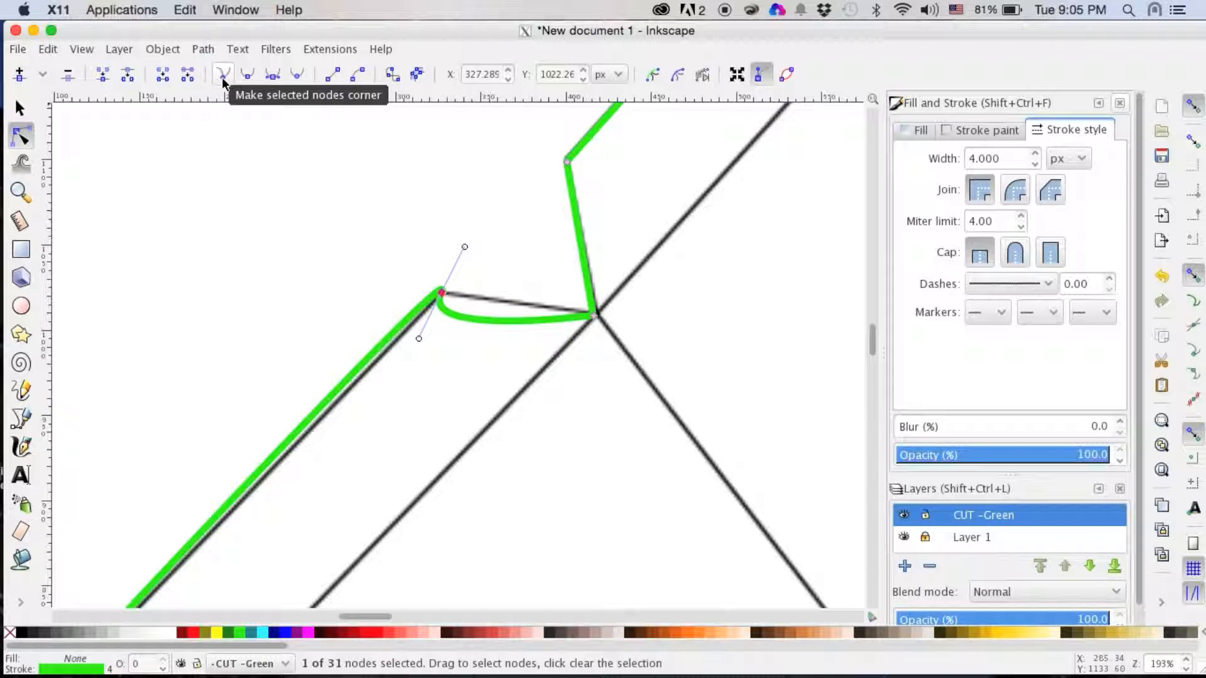
{"action": "left_click", "coordinate": [593, 315]}
{"action": "left_click", "coordinate": [224, 75]}
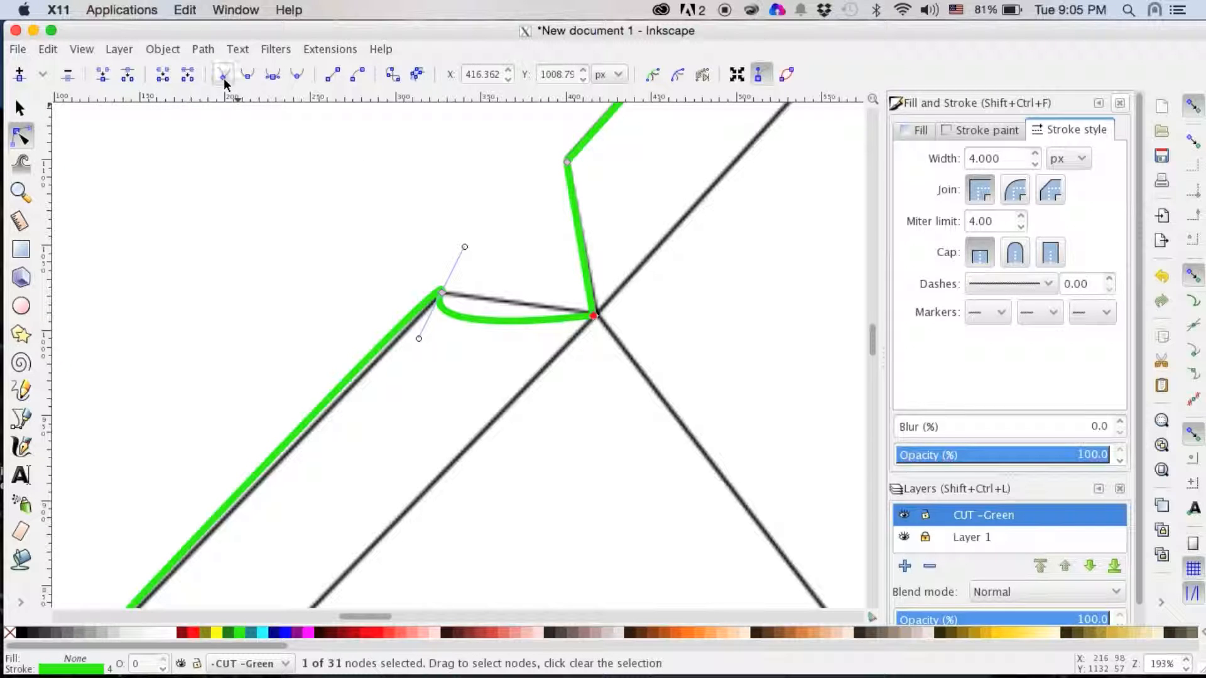
{"action": "left_click_drag", "start_coordinate": [419, 339], "coordinate": [496, 301]}
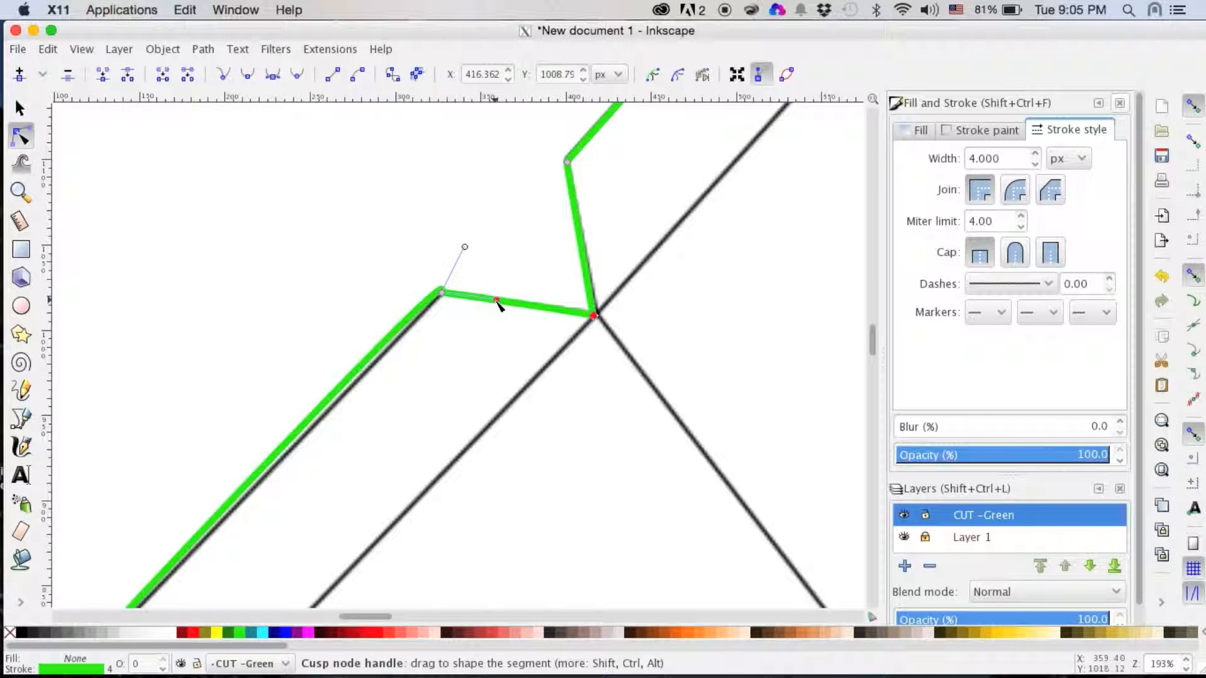
{"action": "left_click_drag", "start_coordinate": [464, 248], "coordinate": [418, 326]}
- Move the left-hand tab's lower outer node onto the black corner at about X 80, Y 764 px
{"action": "scroll", "coordinate": [414, 387], "scroll_direction": "down", "scroll_amount": 10}
{"action": "scroll", "coordinate": [414, 387], "scroll_direction": "left", "scroll_amount": 4}
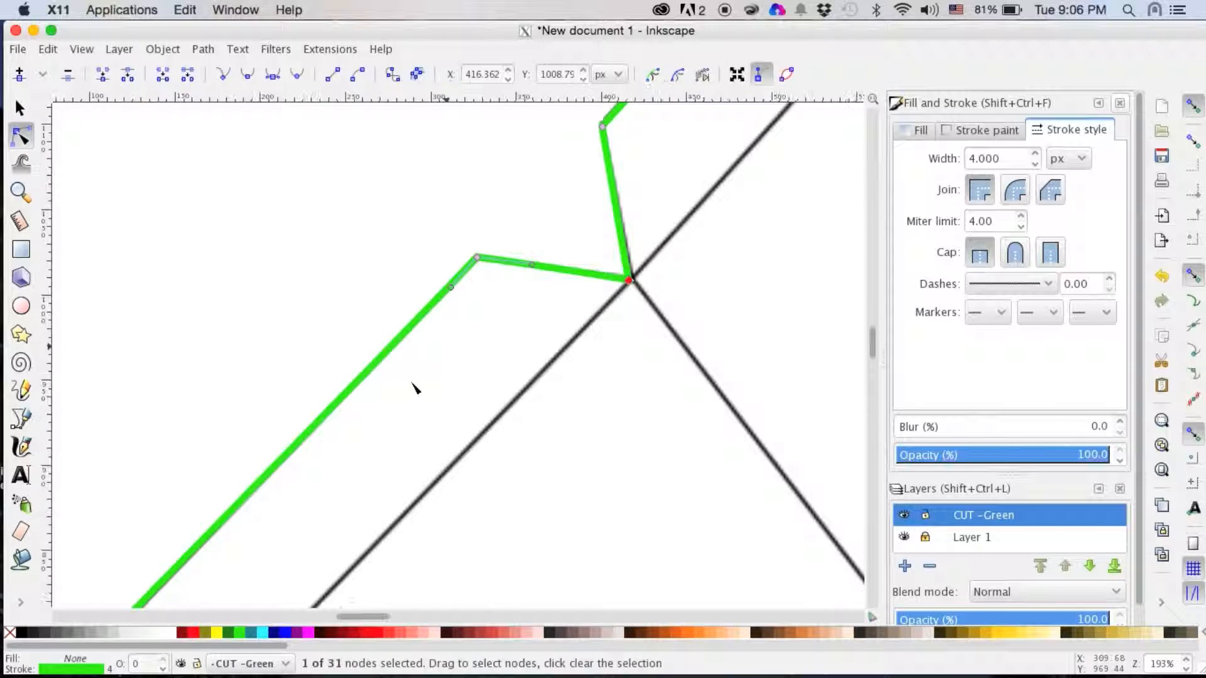
{"action": "scroll", "coordinate": [414, 387], "scroll_direction": "left", "scroll_amount": 4}
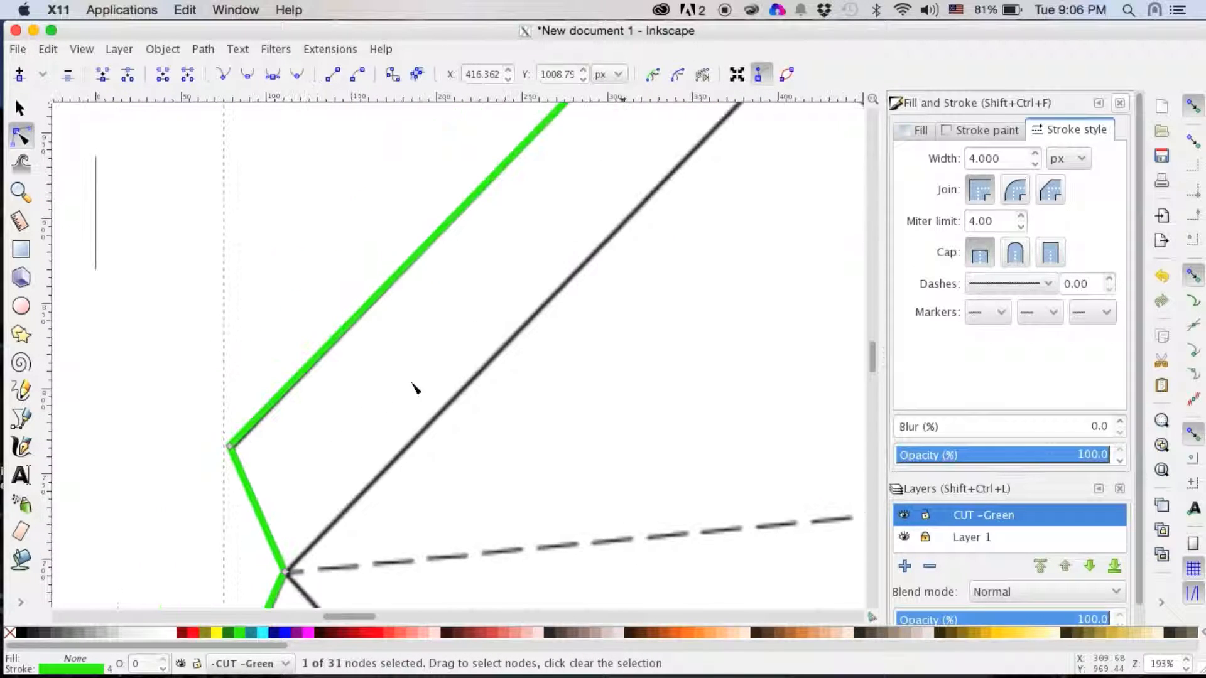
{"action": "left_click", "coordinate": [229, 446]}
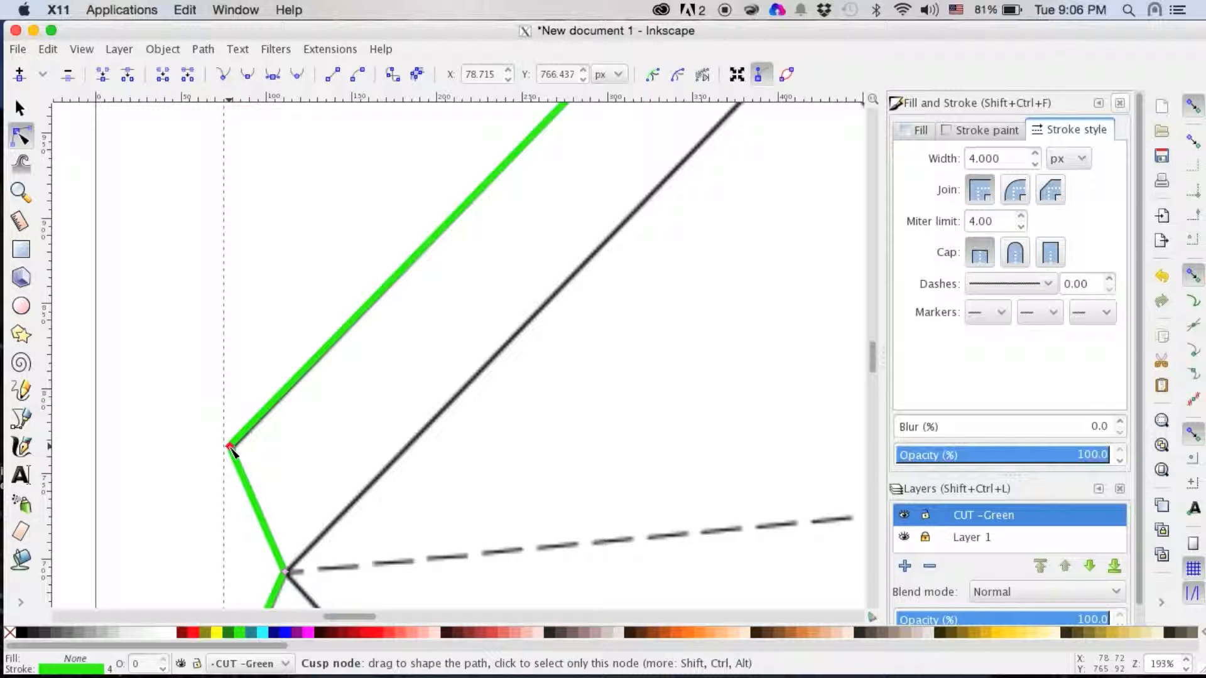
{"action": "left_click_drag", "start_coordinate": [230, 447], "coordinate": [232, 450]}
- Move the outer node beside the notch between the two slanted lower-right tabs onto the black corner at about X 1341, Y 486 px
{"action": "scroll", "coordinate": [327, 497], "scroll_direction": "down", "scroll_amount": 10}
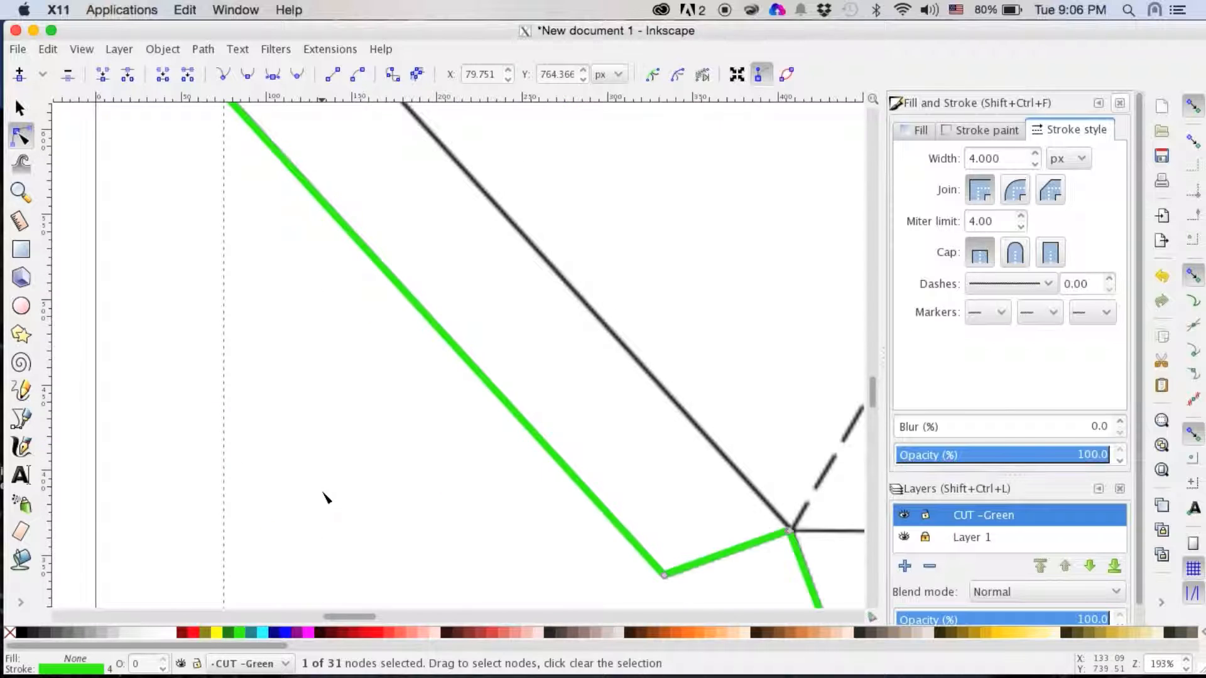
{"action": "scroll", "coordinate": [327, 497], "scroll_direction": "right", "scroll_amount": 3}
{"action": "scroll", "coordinate": [326, 497], "scroll_direction": "down", "scroll_amount": 3}
{"action": "scroll", "coordinate": [326, 497], "scroll_direction": "right", "scroll_amount": 12}
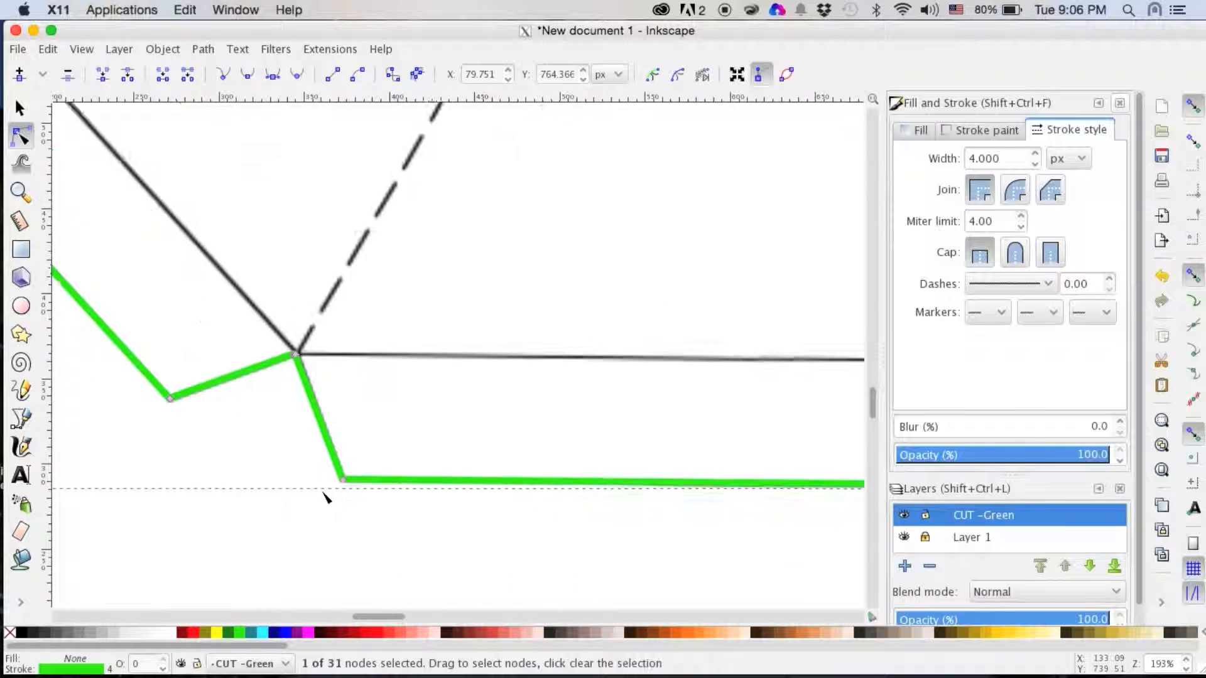
{"action": "scroll", "coordinate": [326, 497], "scroll_direction": "right", "scroll_amount": 10}
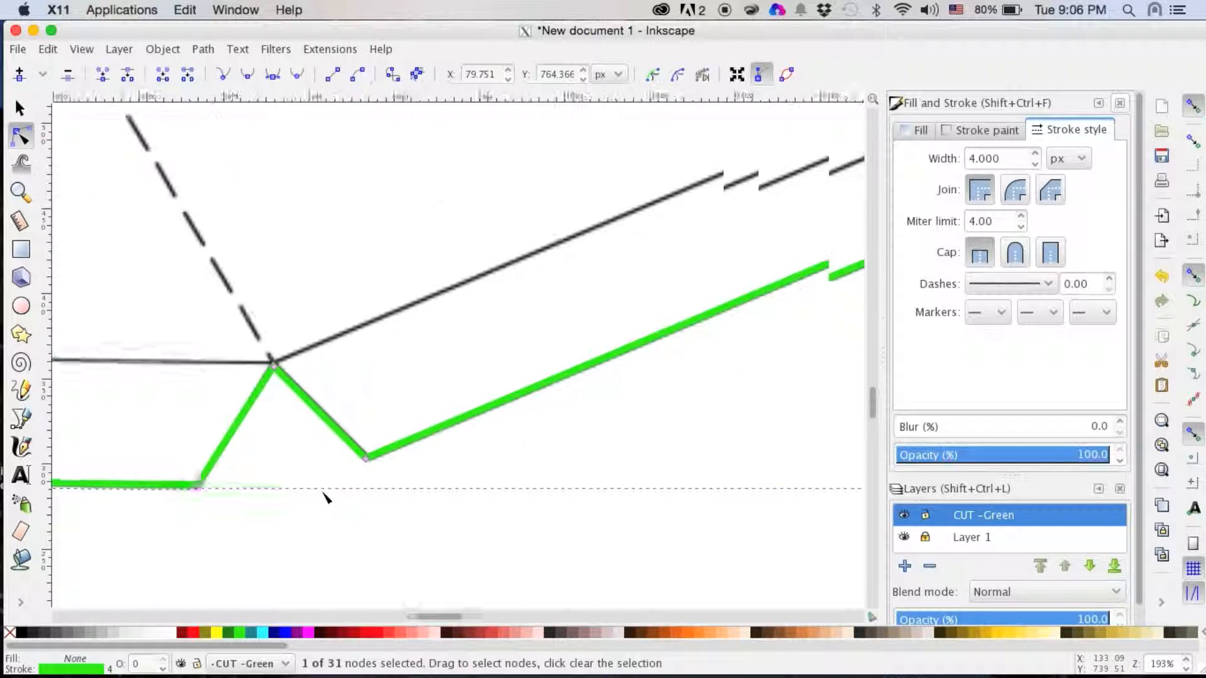
{"action": "scroll", "coordinate": [555, 362], "scroll_direction": "up", "scroll_amount": 4}
{"action": "scroll", "coordinate": [555, 362], "scroll_direction": "right", "scroll_amount": 3}
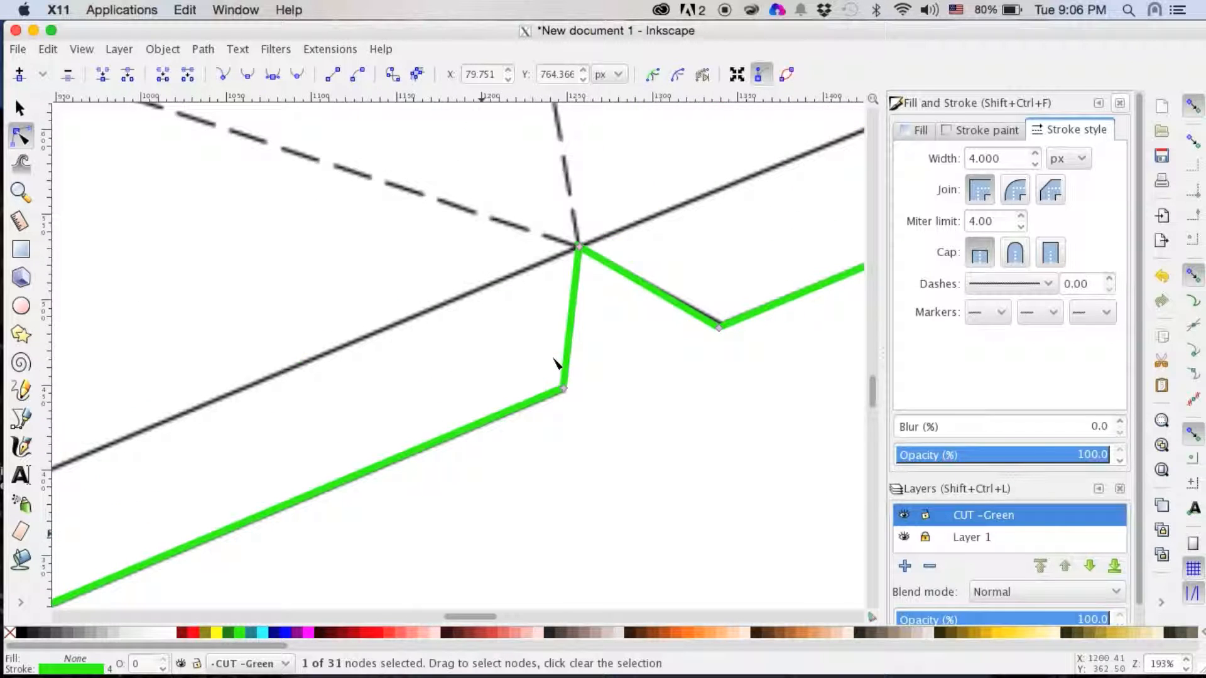
{"action": "left_click_drag", "start_coordinate": [648, 363], "coordinate": [651, 358]}
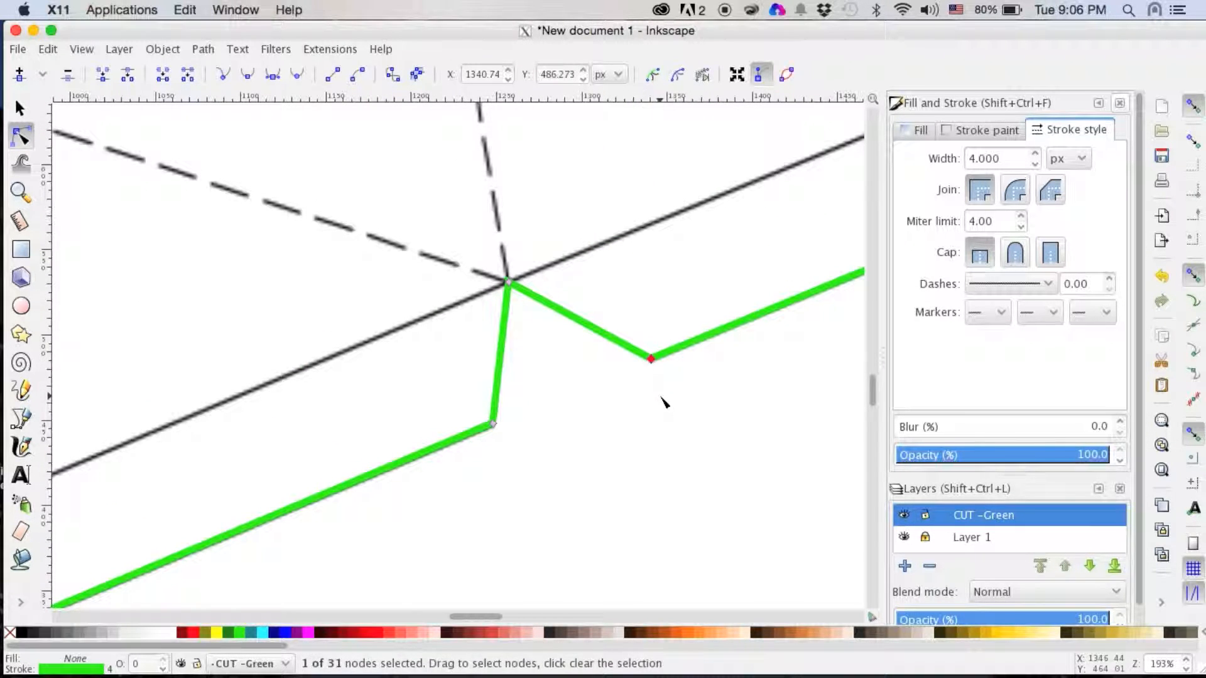
- Move the right-hand tab's upper outer node onto the black corner at about X 1980, Y 1033 px
{"action": "scroll", "coordinate": [661, 402], "scroll_direction": "right", "scroll_amount": 9}
{"action": "scroll", "coordinate": [660, 402], "scroll_direction": "up", "scroll_amount": 2}
{"action": "scroll", "coordinate": [664, 402], "scroll_direction": "right", "scroll_amount": 6}
{"action": "scroll", "coordinate": [664, 402], "scroll_direction": "up", "scroll_amount": 3}
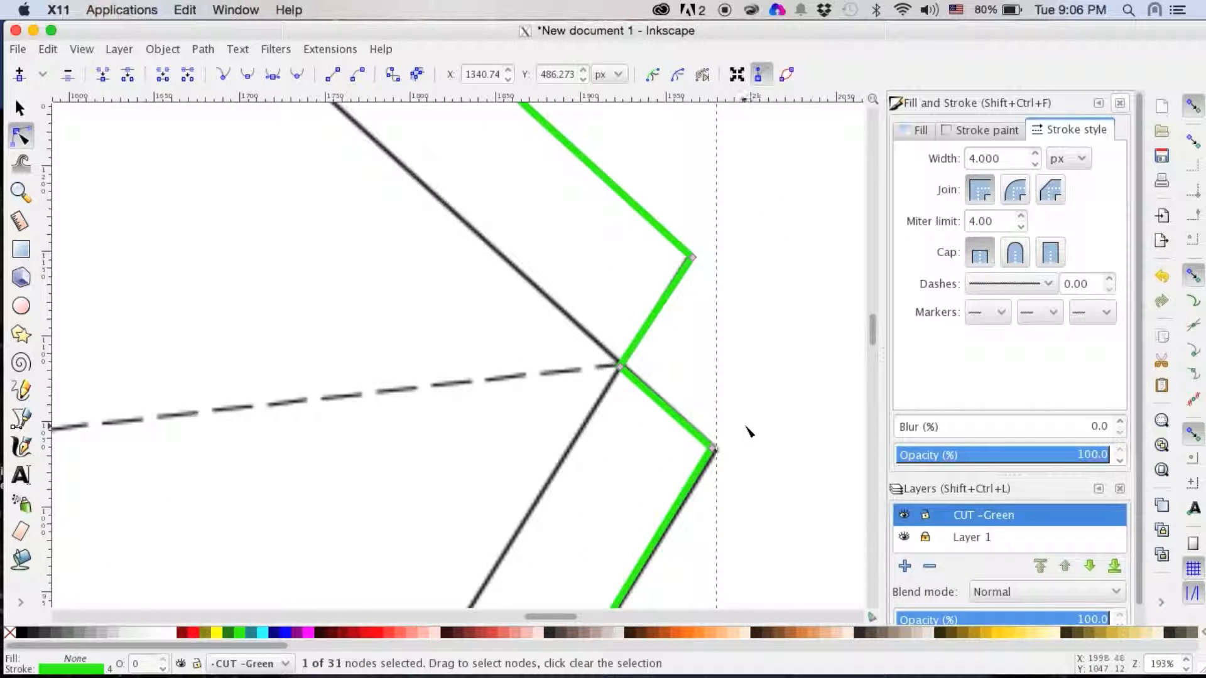
{"action": "scroll", "coordinate": [748, 434], "scroll_direction": "down", "scroll_amount": 3}
{"action": "scroll", "coordinate": [748, 434], "scroll_direction": "right", "scroll_amount": 4}
{"action": "scroll", "coordinate": [748, 434], "scroll_direction": "down", "scroll_amount": 3}
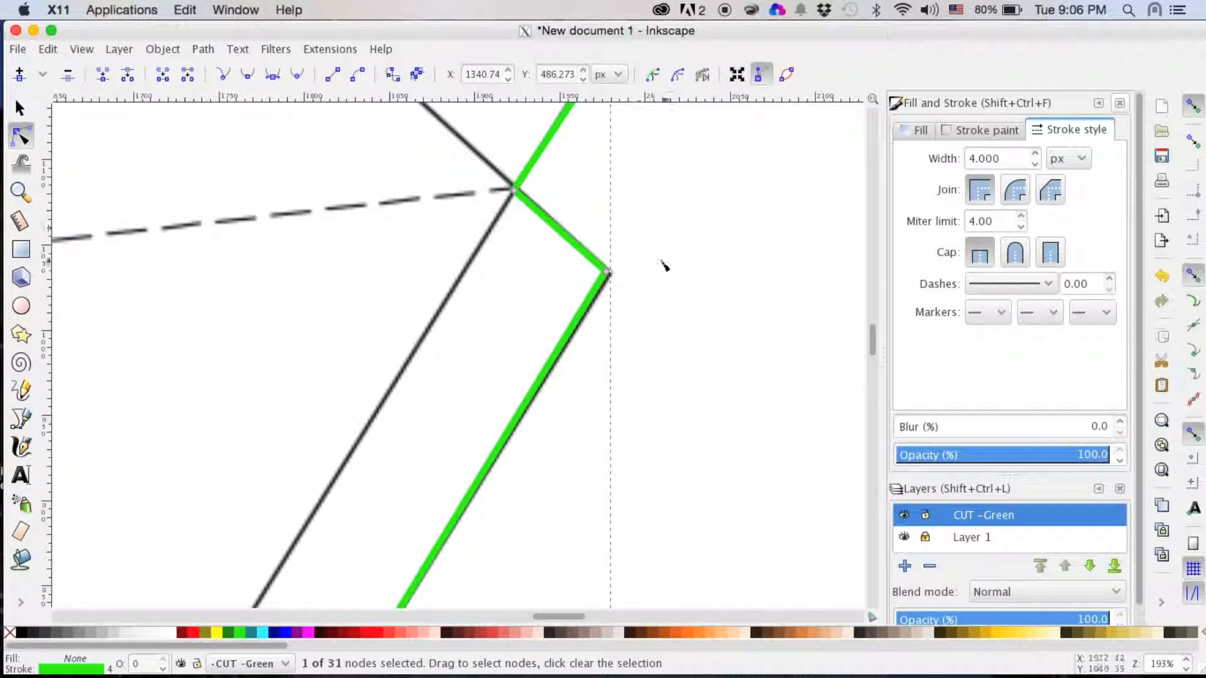
{"action": "left_click_drag", "start_coordinate": [607, 271], "coordinate": [613, 277]}
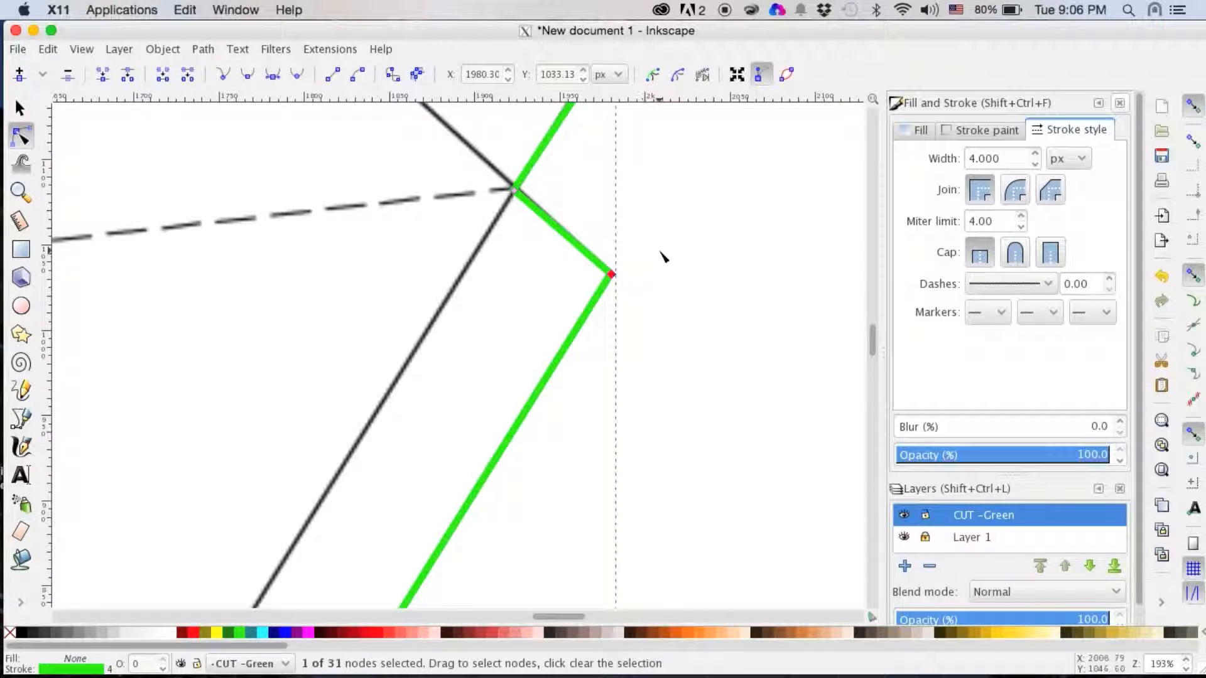
- Examine the green outline along the upper tabs and as a whole for fit with the black drawing
{"action": "scroll", "coordinate": [662, 258], "scroll_direction": "up", "scroll_amount": 10}
{"action": "scroll", "coordinate": [662, 257], "scroll_direction": "left", "scroll_amount": 15}
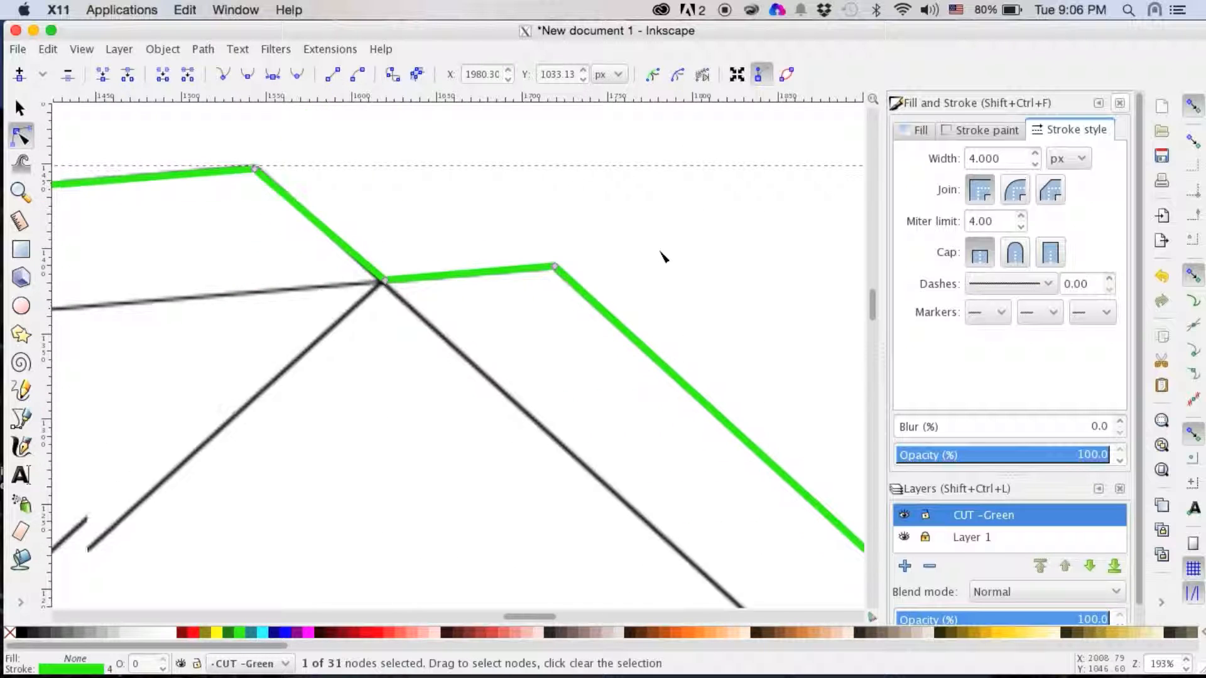
{"action": "scroll", "coordinate": [662, 257], "scroll_direction": "down", "scroll_amount": 3}
{"action": "scroll", "coordinate": [662, 256], "scroll_direction": "left", "scroll_amount": 12}
{"action": "scroll", "coordinate": [662, 257], "scroll_direction": "up", "scroll_amount": 3}
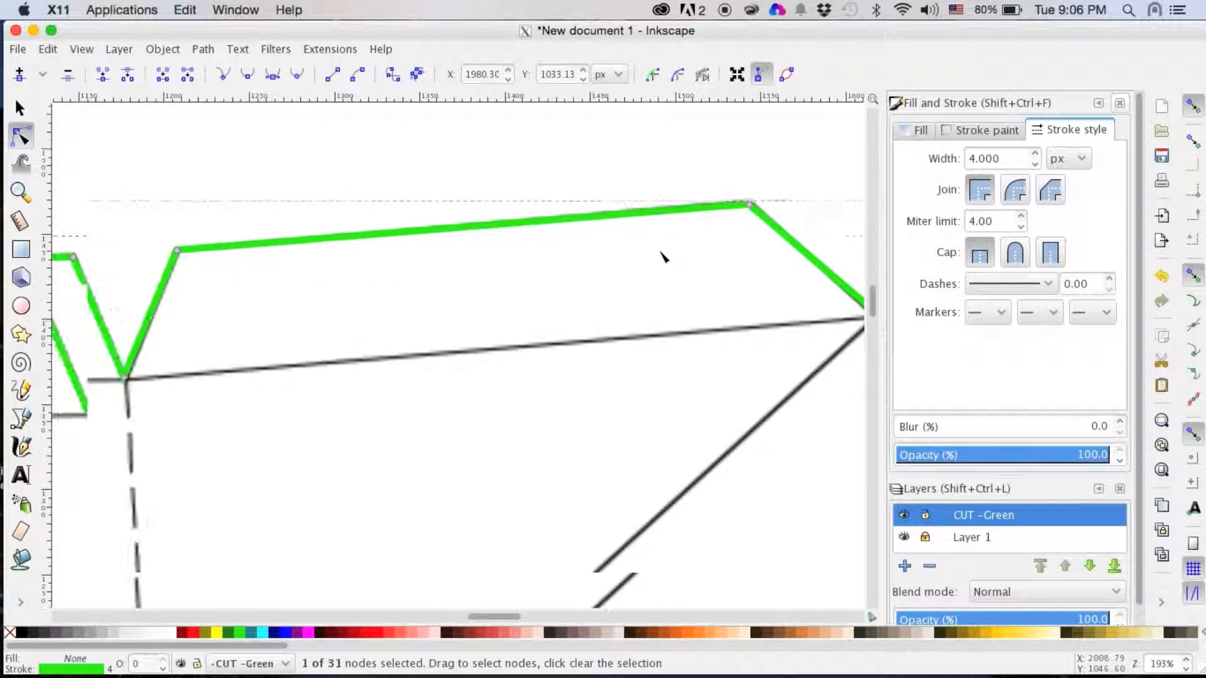
{"action": "scroll", "coordinate": [662, 257], "scroll_direction": "down", "scroll_amount": 5}
{"action": "scroll", "coordinate": [661, 257], "scroll_direction": "left", "scroll_amount": 8}
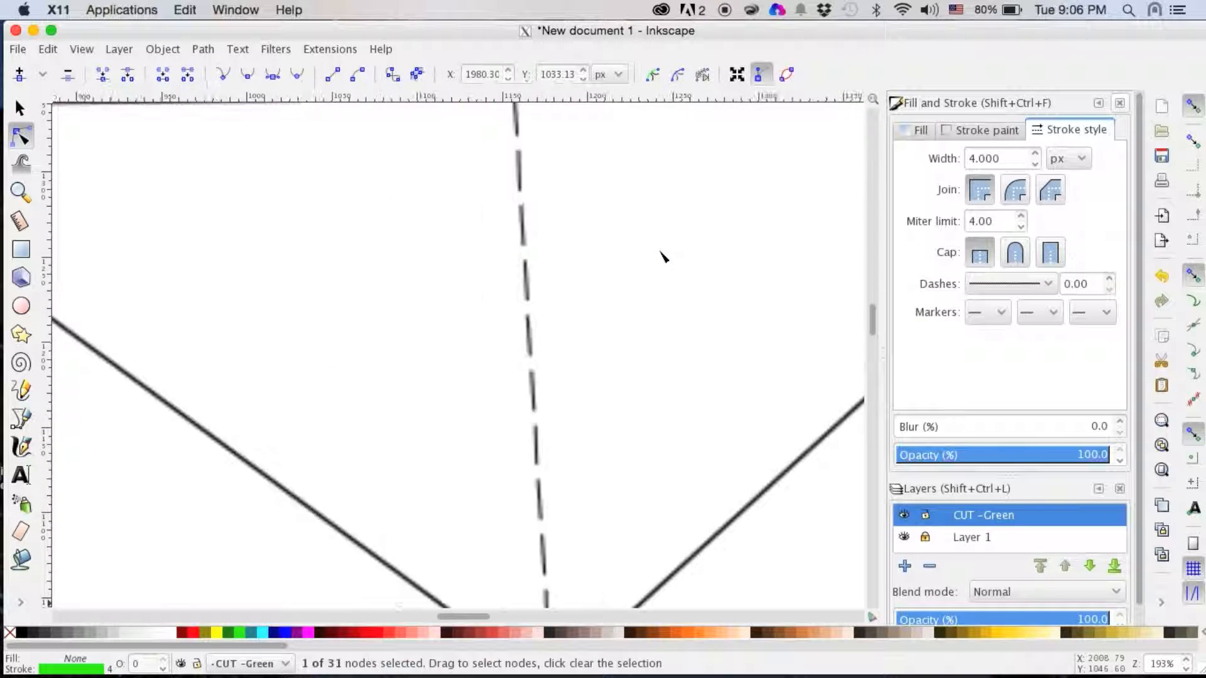
{"action": "scroll", "coordinate": [661, 256], "scroll_direction": "down", "scroll_amount": 4}
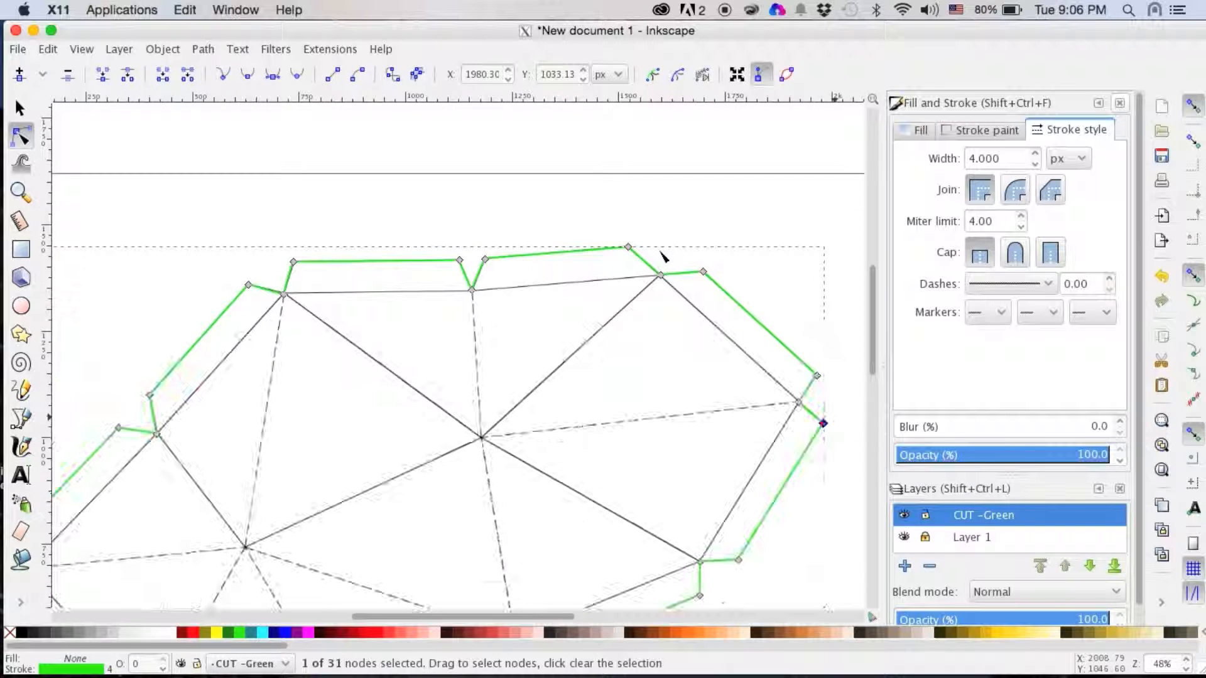
{"action": "scroll", "coordinate": [662, 256], "scroll_direction": "down", "scroll_amount": 1}
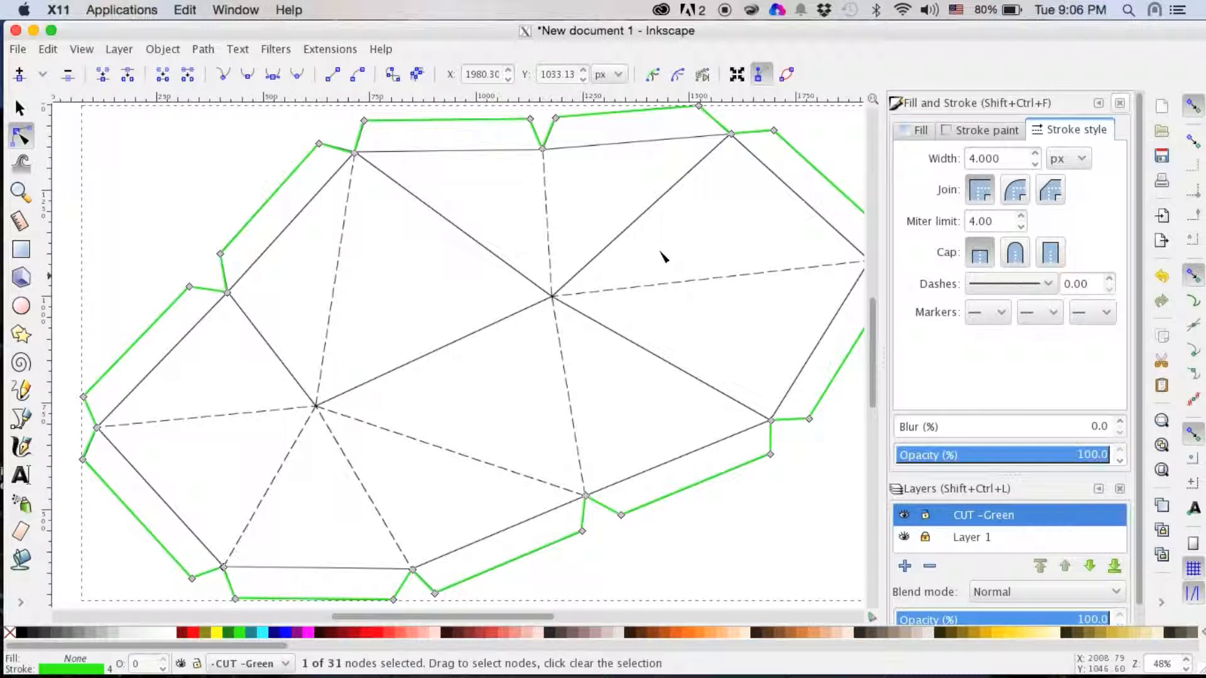
{"action": "key", "text": "minus"}
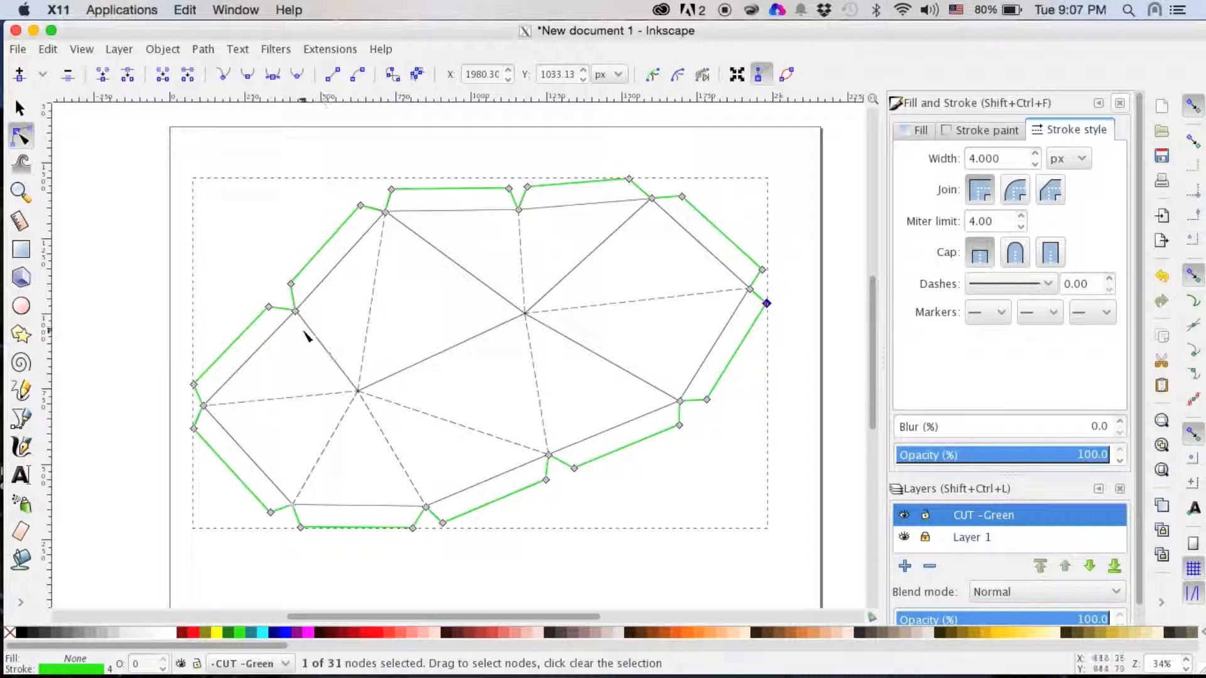
- Trace the inner solid cut line with the Bezier tool from the upper-left tab notch through the left and central vertices to the net's top-left corner
{"action": "left_click", "coordinate": [22, 418]}
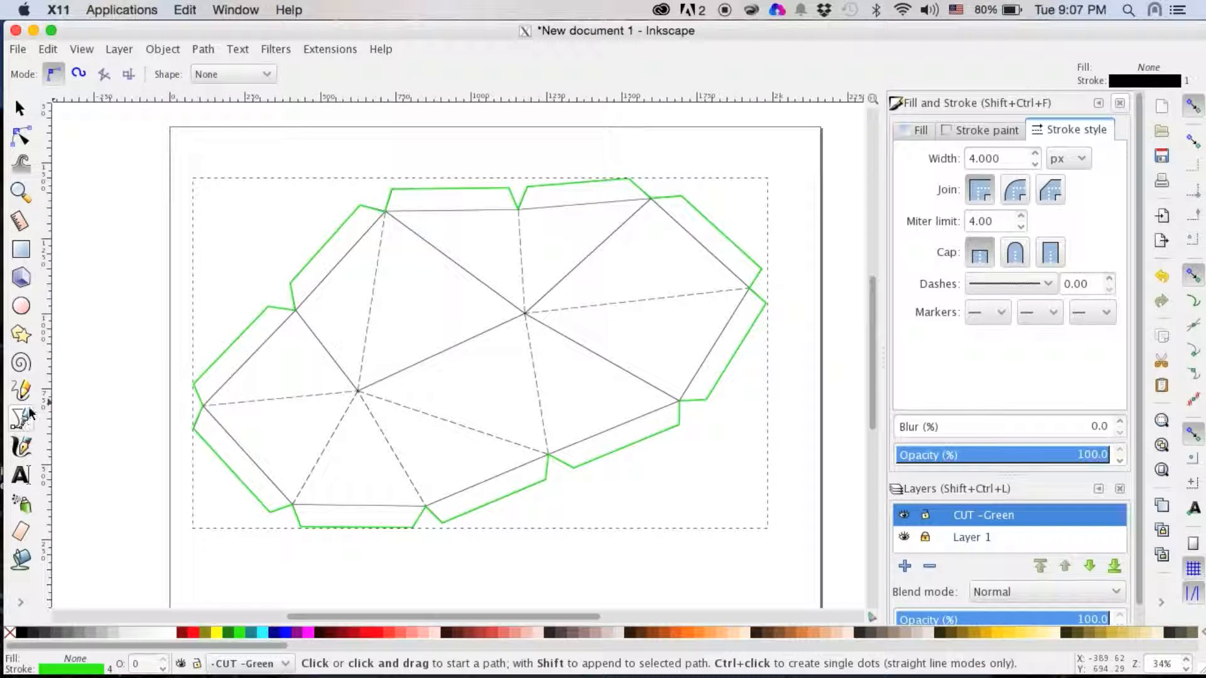
{"action": "key", "text": "plus"}
{"action": "key", "text": "plus"}
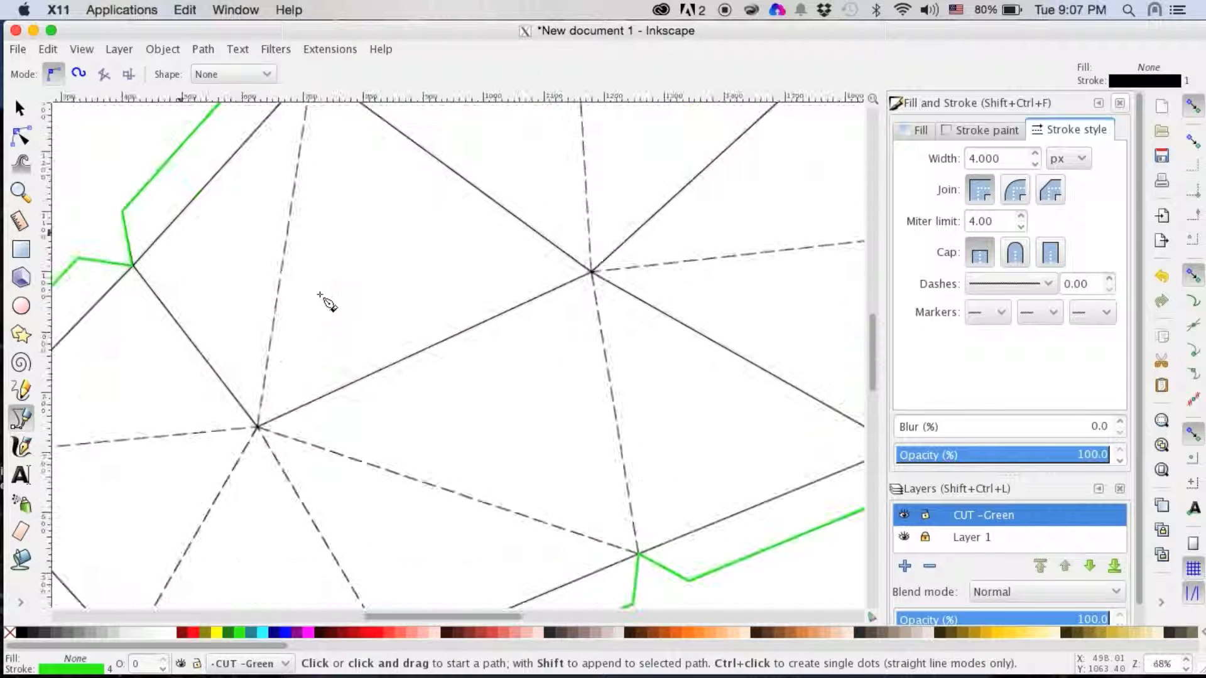
{"action": "left_click", "coordinate": [133, 267]}
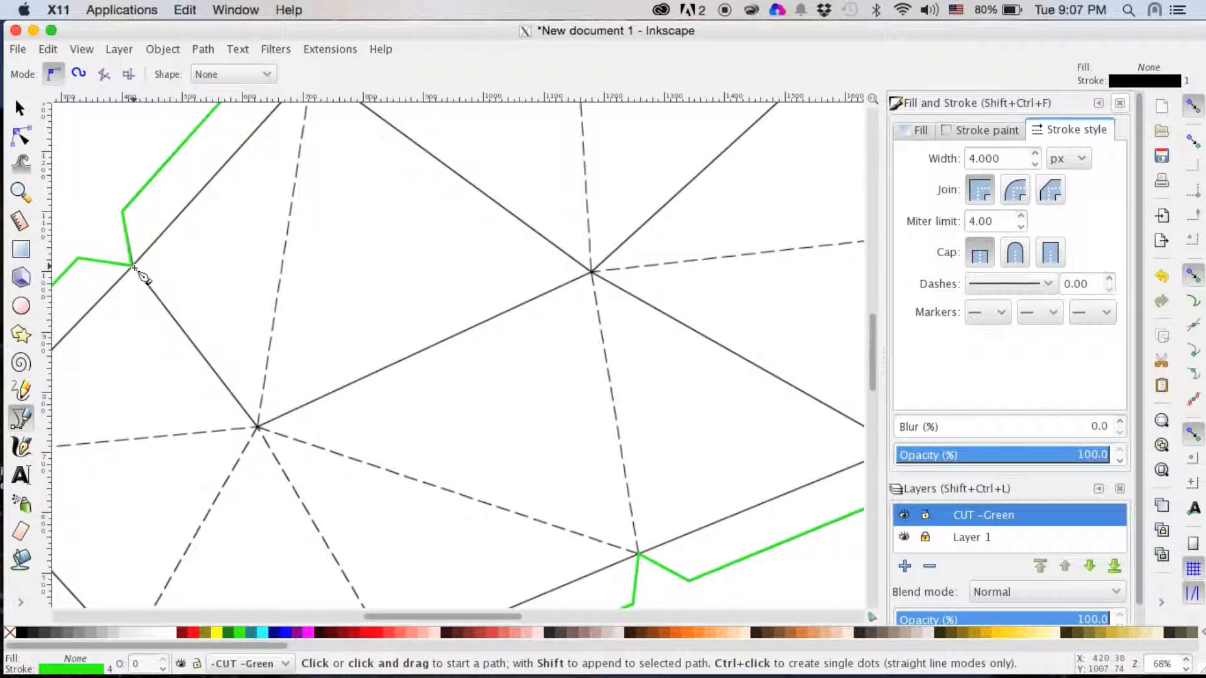
{"action": "left_click", "coordinate": [257, 428]}
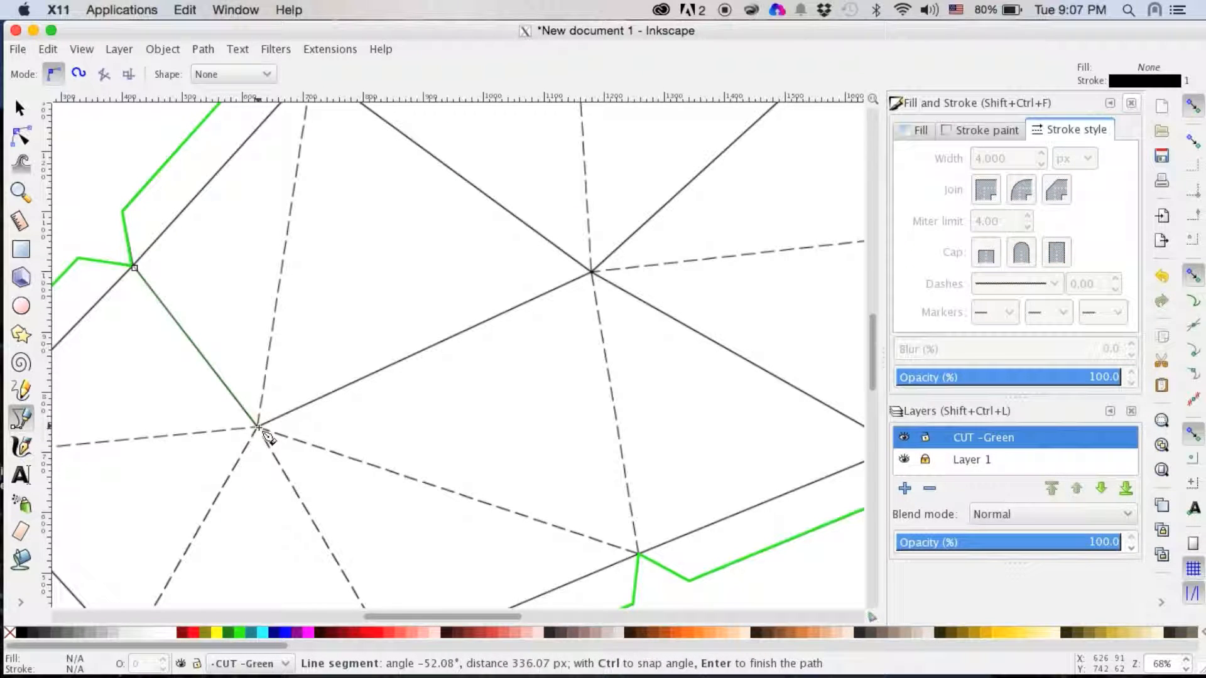
{"action": "left_click", "coordinate": [592, 272]}
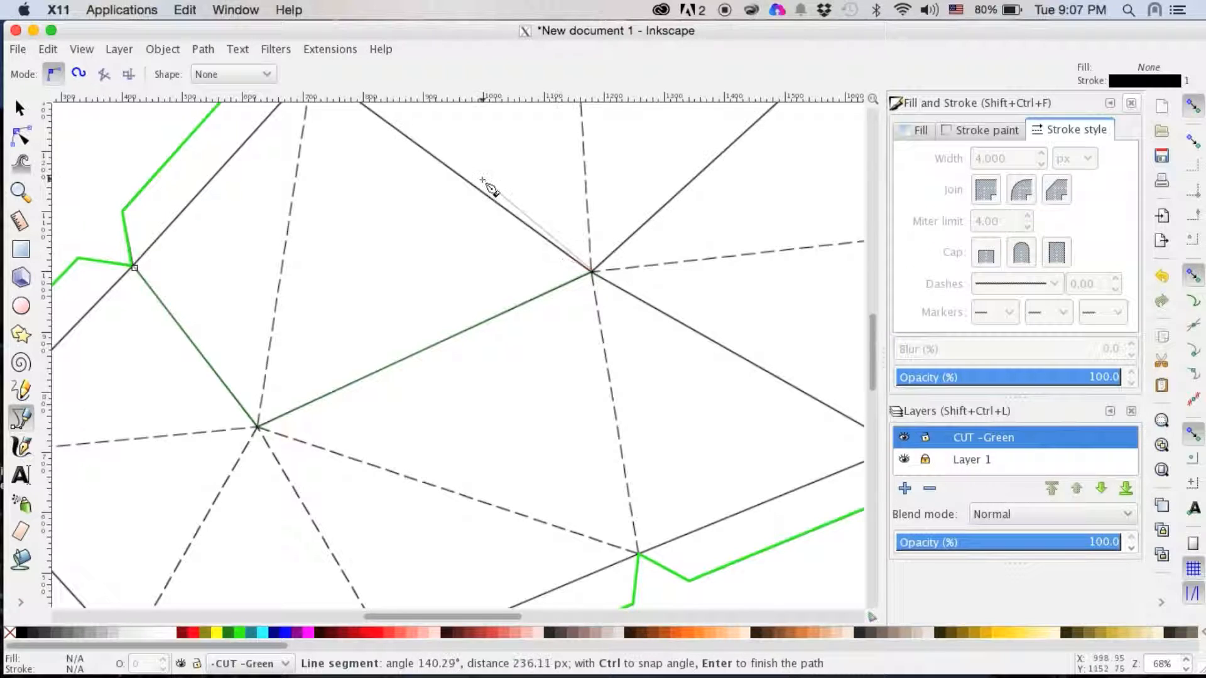
{"action": "scroll", "coordinate": [490, 191], "scroll_direction": "up", "scroll_amount": 3}
{"action": "scroll", "coordinate": [489, 191], "scroll_direction": "left", "scroll_amount": 4}
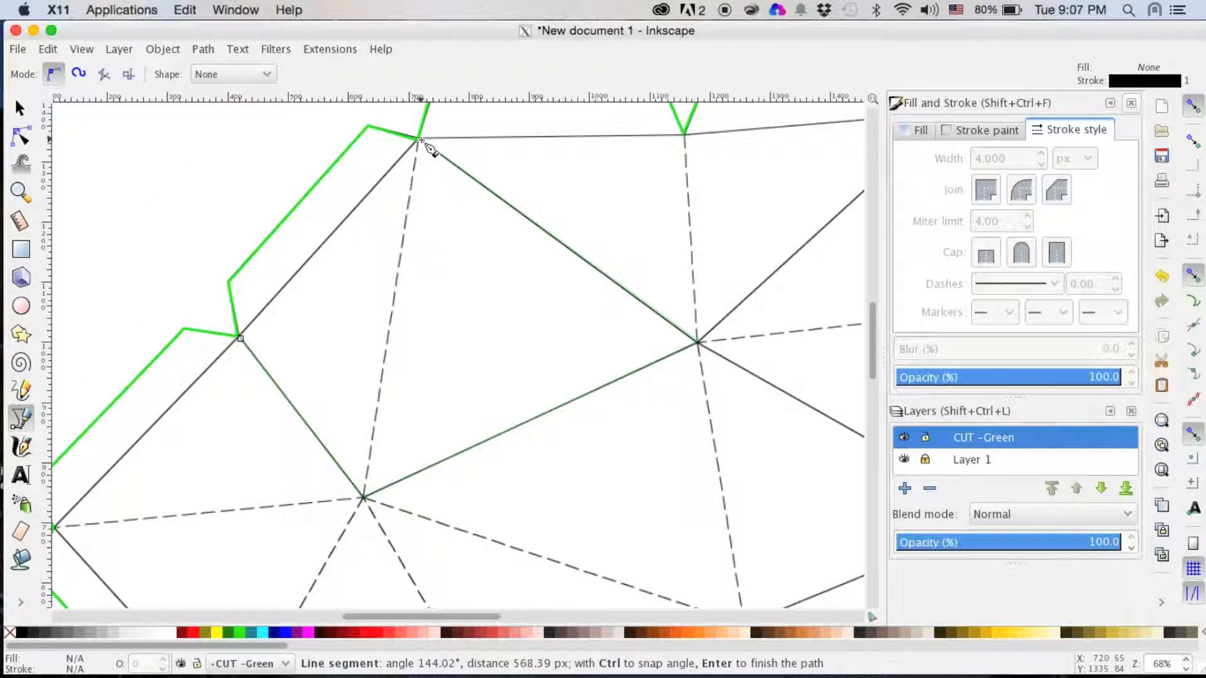
{"action": "double_click", "coordinate": [421, 139]}
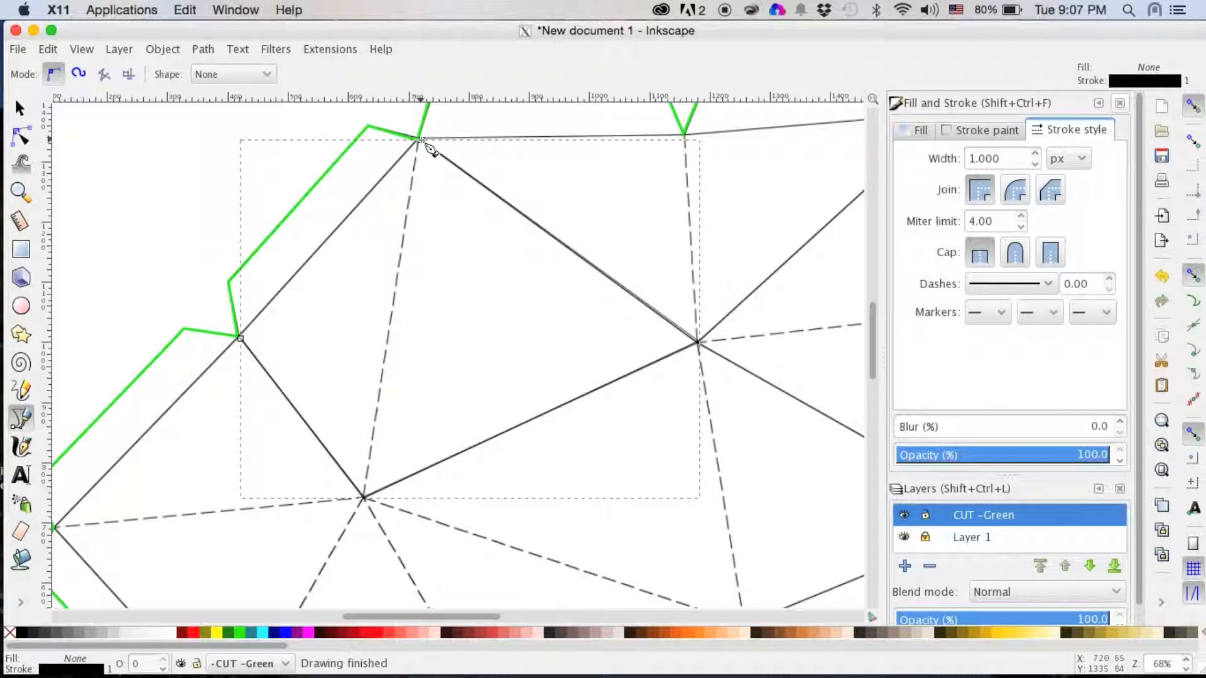
- Give the new inner cut line a 4 px stroke and set its green value to 255
{"action": "double_click", "coordinate": [1003, 159]}
{"action": "type", "text": "4"}
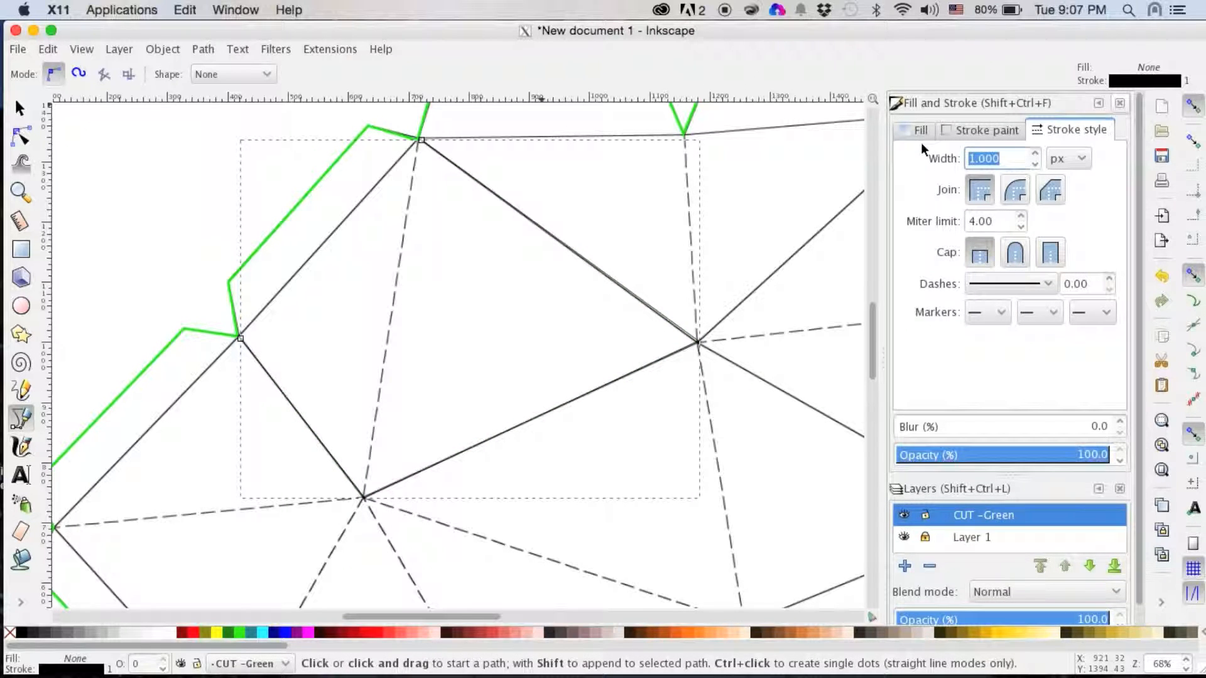
{"action": "key", "text": "Return"}
{"action": "left_click", "coordinate": [975, 128]}
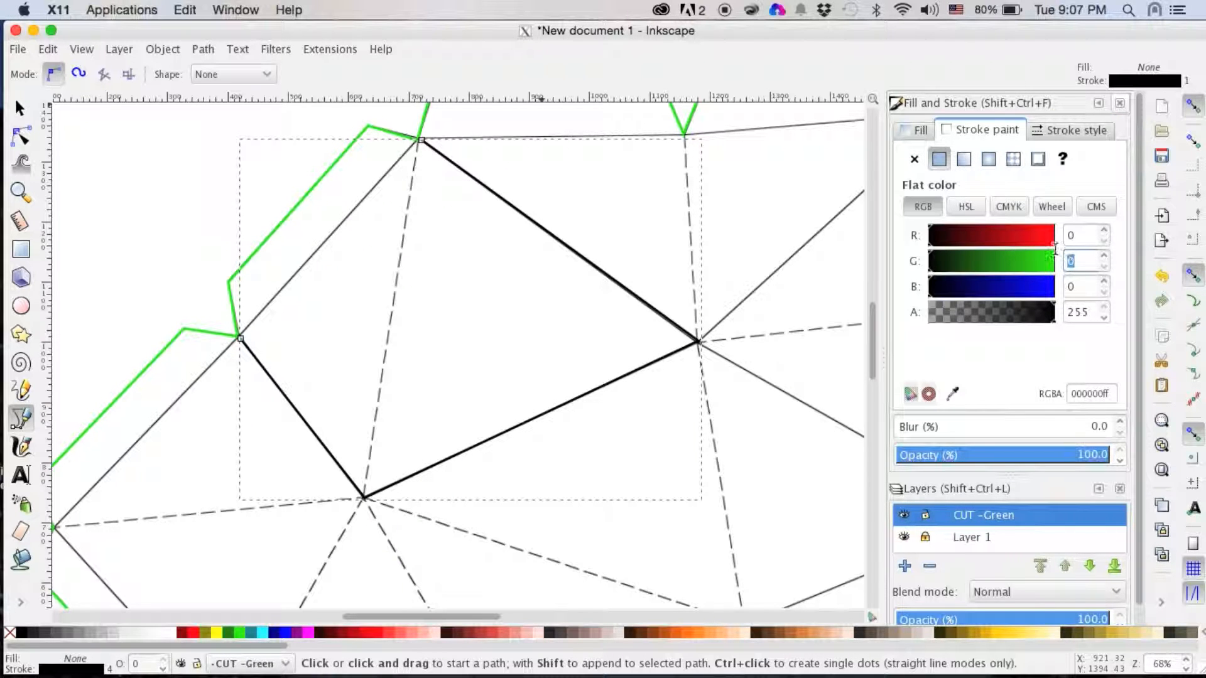
{"action": "type", "text": "255"}
{"action": "key", "text": "Tab"}
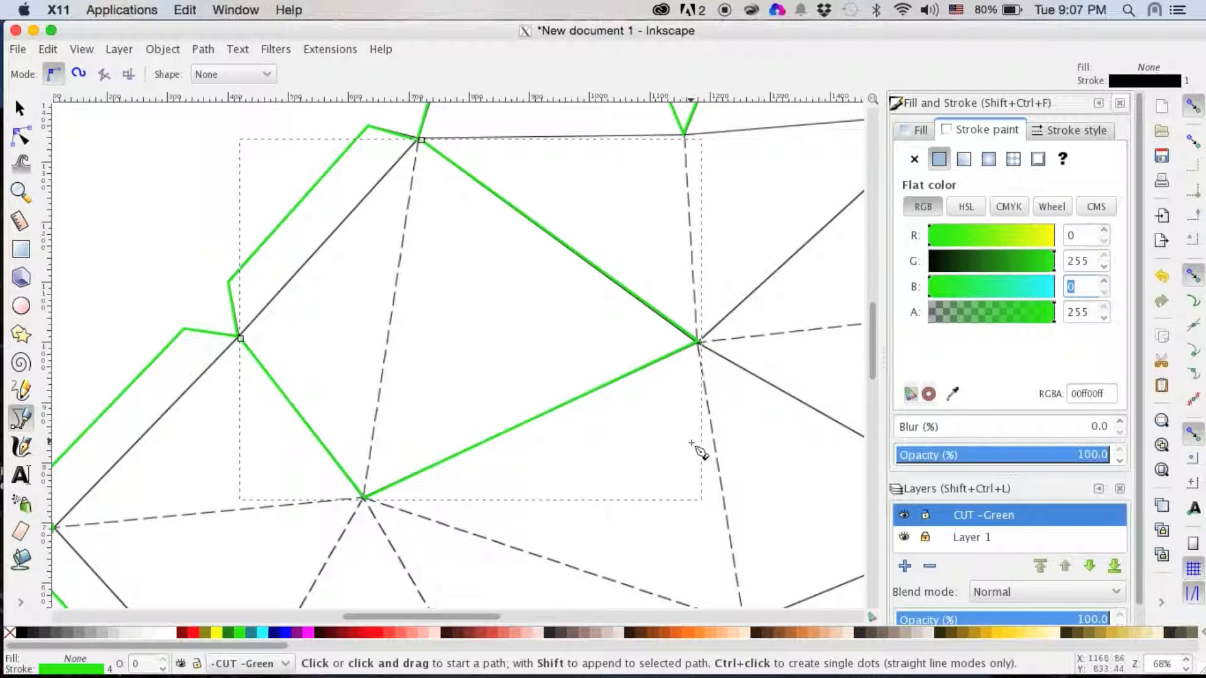
- Trace the V-shaped solid line from the net's upper-right corner through the central vertex to its lower-right corner
{"action": "scroll", "coordinate": [713, 359], "scroll_direction": "right", "scroll_amount": 2}
{"action": "scroll", "coordinate": [712, 359], "scroll_direction": "right", "scroll_amount": 10}
{"action": "scroll", "coordinate": [713, 359], "scroll_direction": "up", "scroll_amount": 3}
{"action": "scroll", "coordinate": [711, 360], "scroll_direction": "down", "scroll_amount": 3}
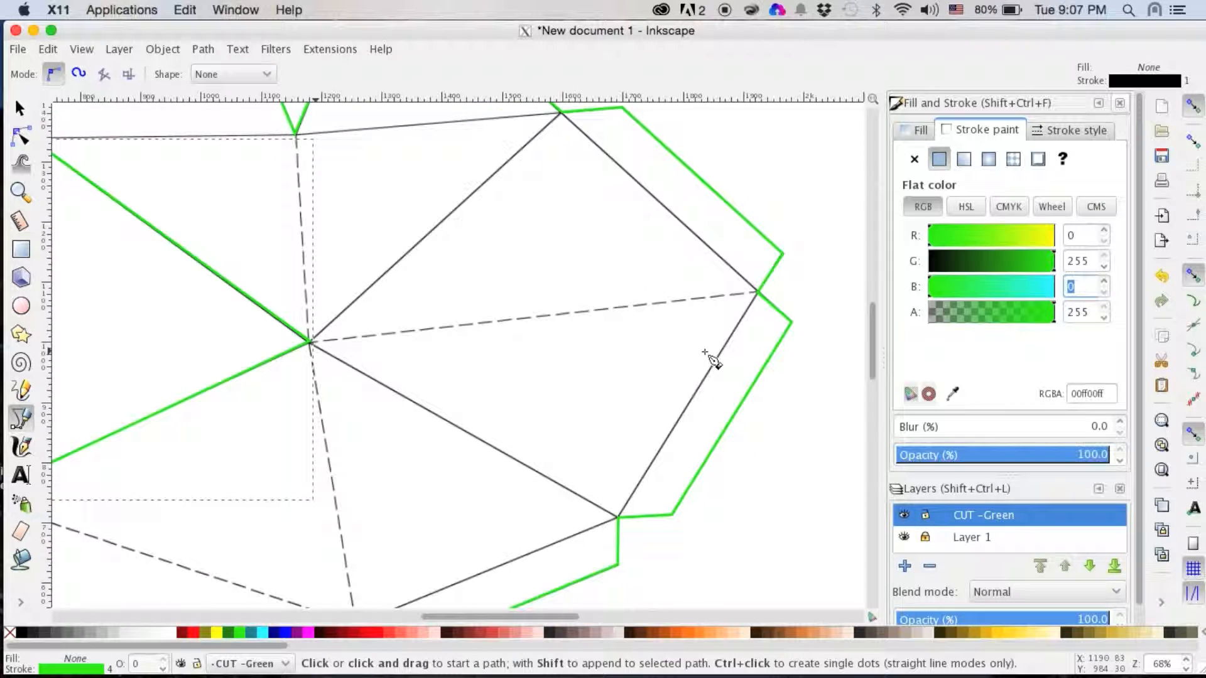
{"action": "left_click", "coordinate": [558, 114]}
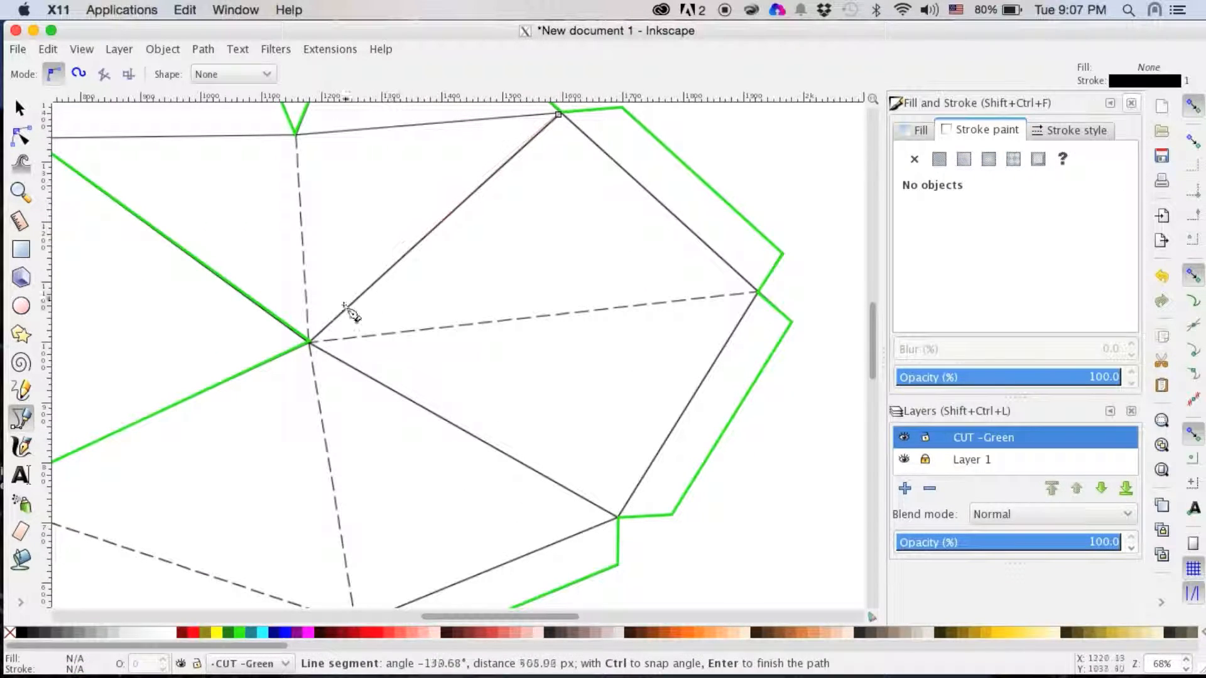
{"action": "left_click", "coordinate": [310, 343]}
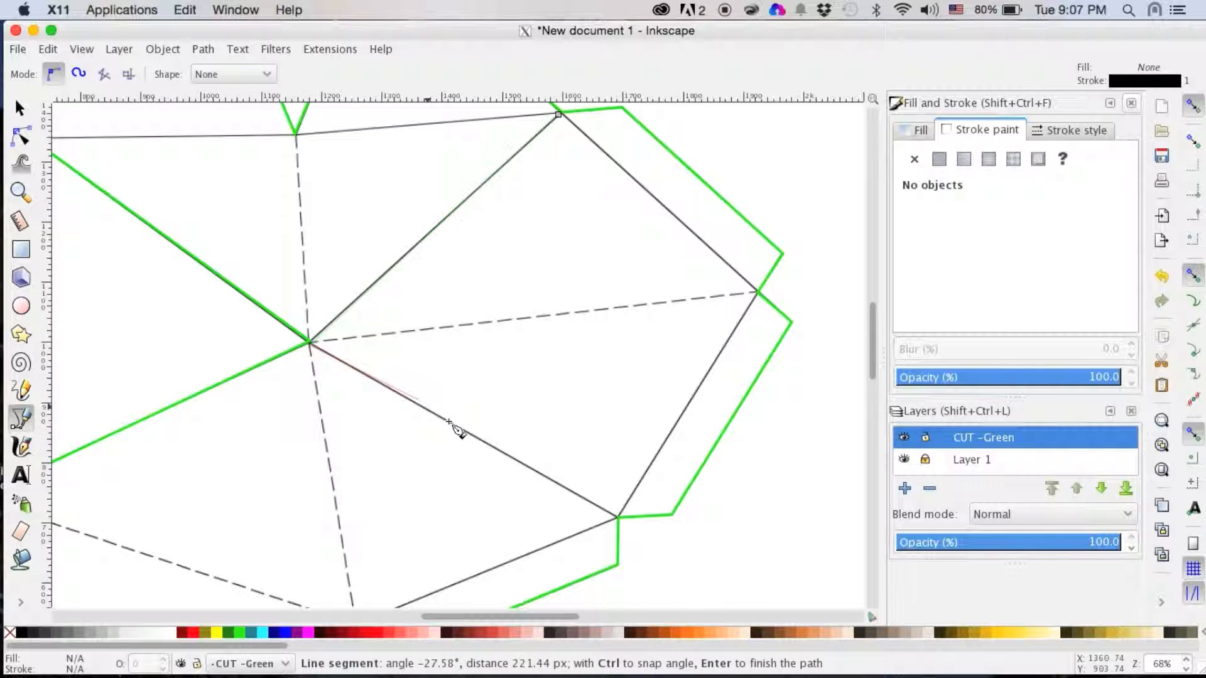
{"action": "left_click", "coordinate": [616, 517]}
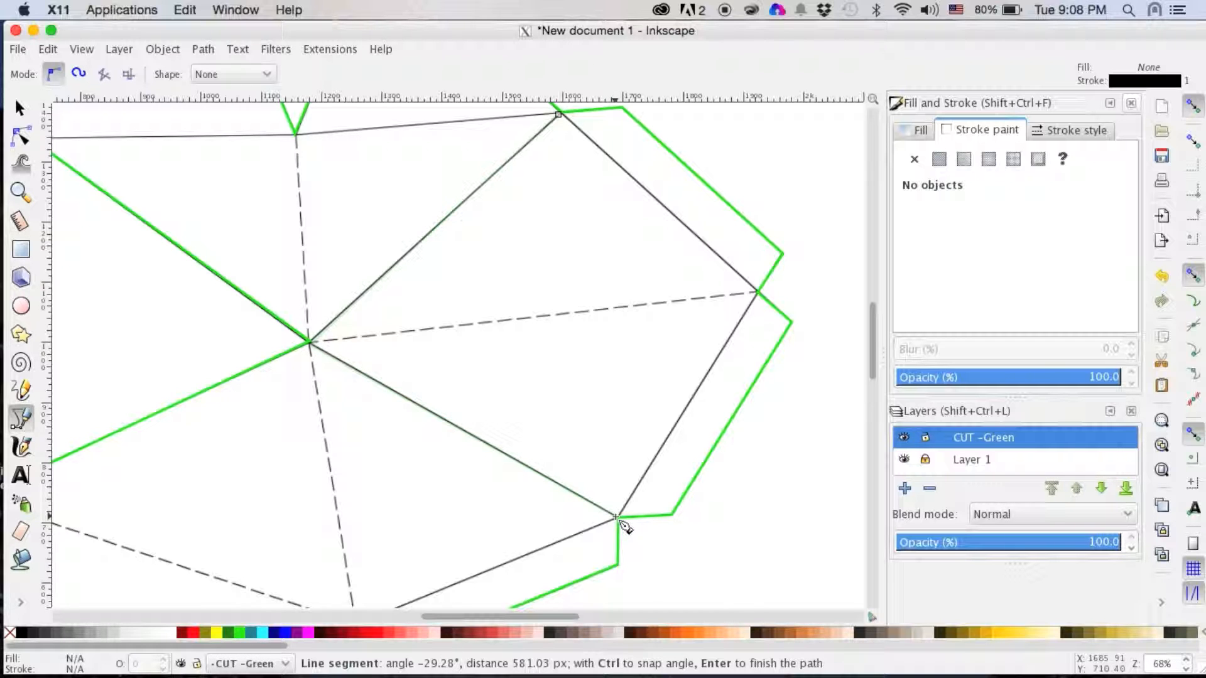
{"action": "key", "text": "Return"}
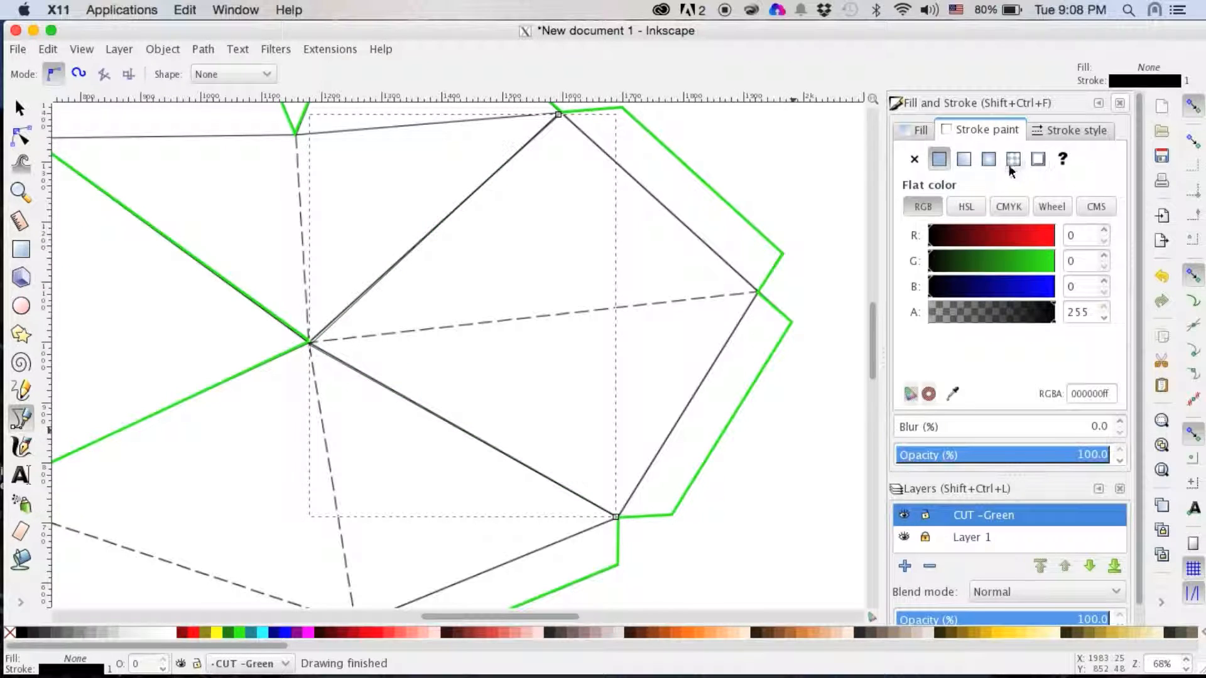
- Set the V-shaped line's green stroke value to 255 and its stroke width to 4 px
{"action": "double_click", "coordinate": [1085, 259]}
{"action": "type", "text": "255"}
{"action": "key", "text": "Tab"}
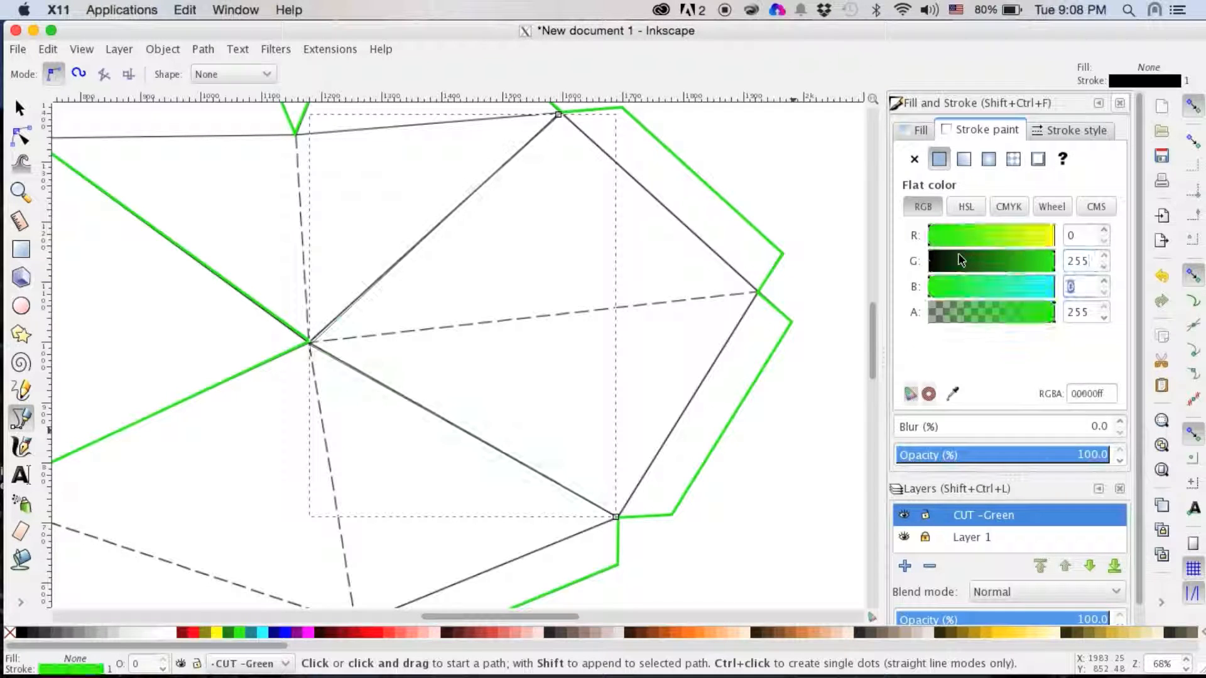
{"action": "left_click", "coordinate": [1060, 132]}
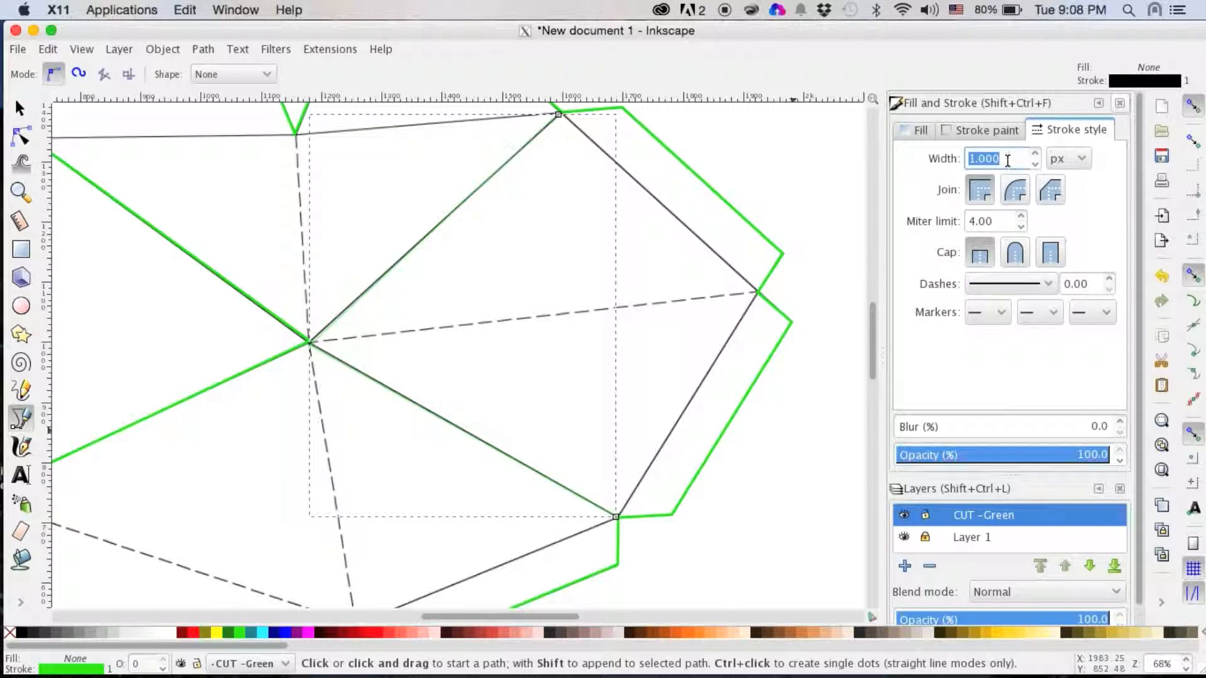
{"action": "type", "text": "4"}
{"action": "key", "text": "Return"}
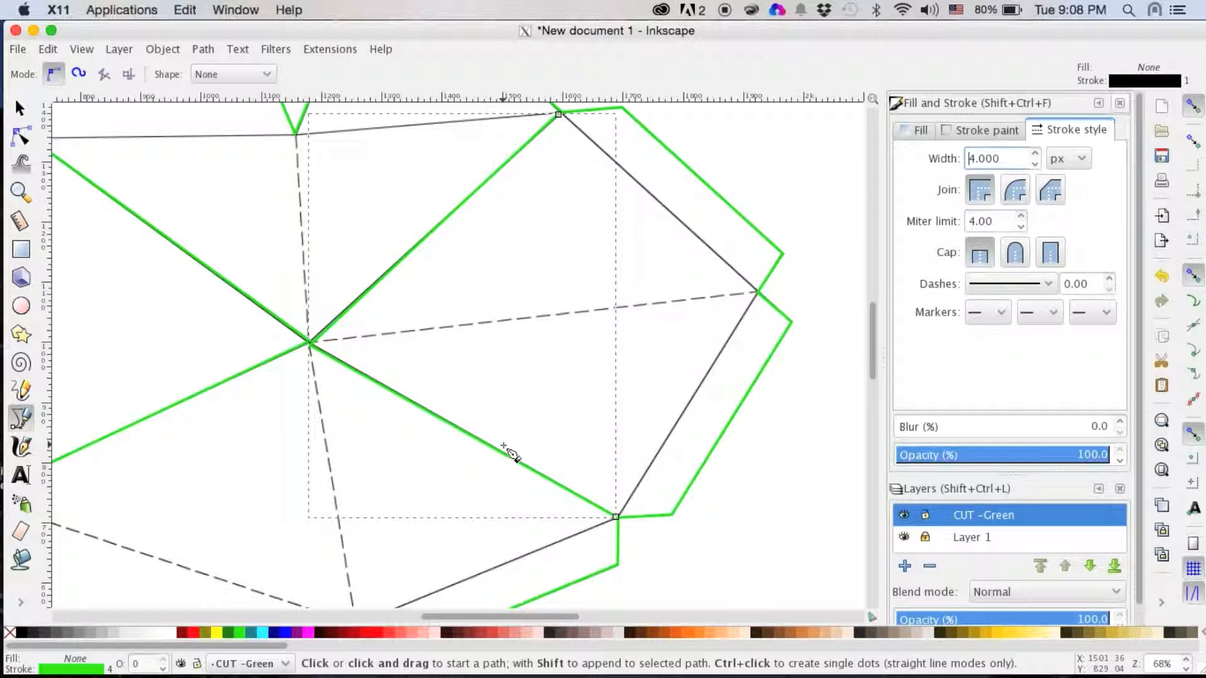
- Examine the green cut lines across the net and the remaining dashed lines between its vertices
{"action": "scroll", "coordinate": [422, 492], "scroll_direction": "down", "scroll_amount": 4}
{"action": "scroll", "coordinate": [423, 492], "scroll_direction": "left", "scroll_amount": 4}
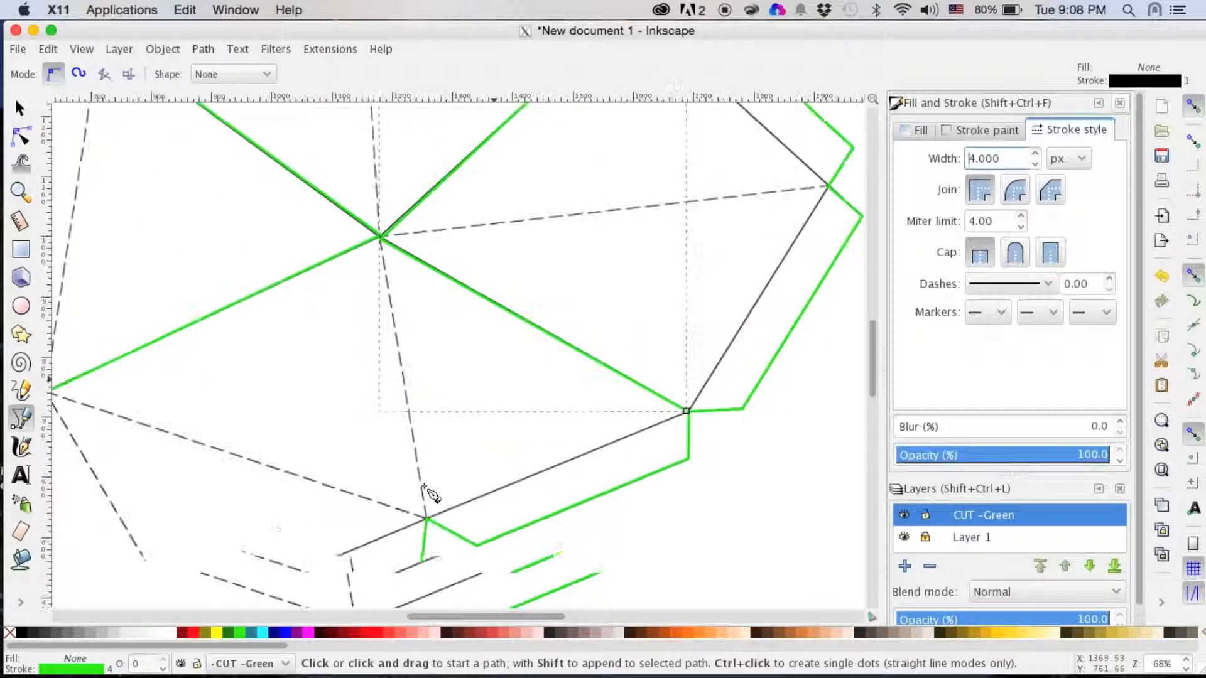
{"action": "scroll", "coordinate": [432, 496], "scroll_direction": "left", "scroll_amount": 13}
{"action": "scroll", "coordinate": [432, 496], "scroll_direction": "down", "scroll_amount": 4}
{"action": "scroll", "coordinate": [432, 496], "scroll_direction": "right", "scroll_amount": 5}
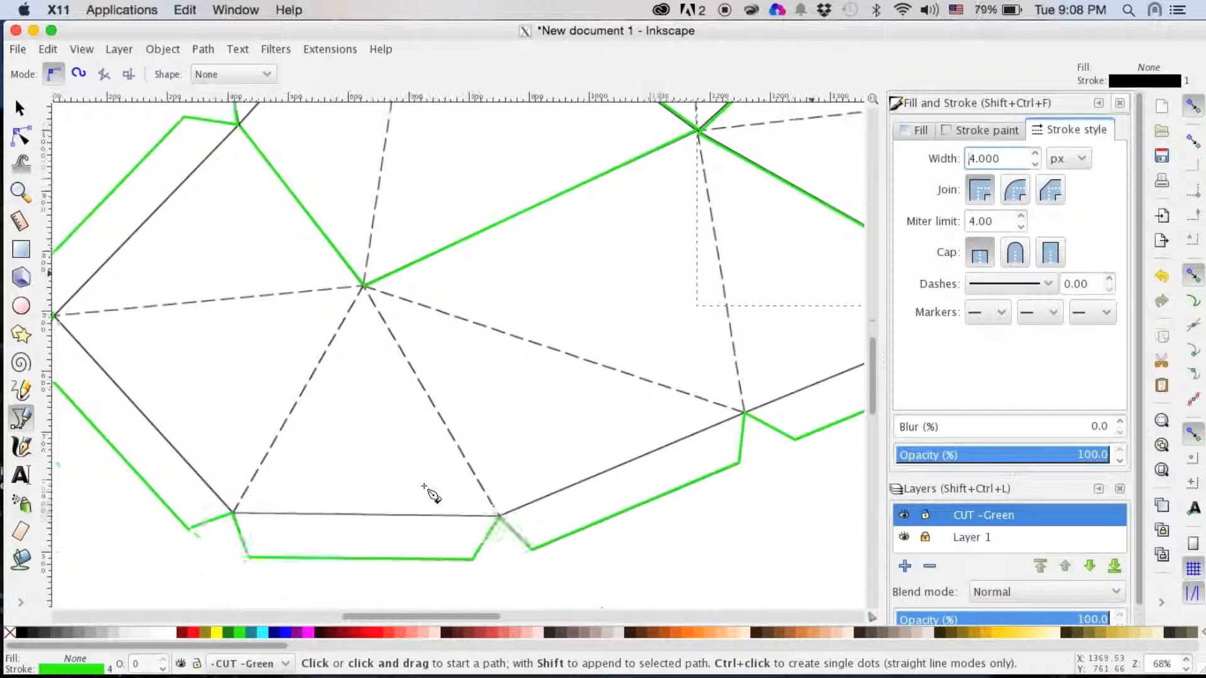
{"action": "scroll", "coordinate": [432, 497], "scroll_direction": "right", "scroll_amount": 7}
{"action": "scroll", "coordinate": [432, 496], "scroll_direction": "up", "scroll_amount": 13}
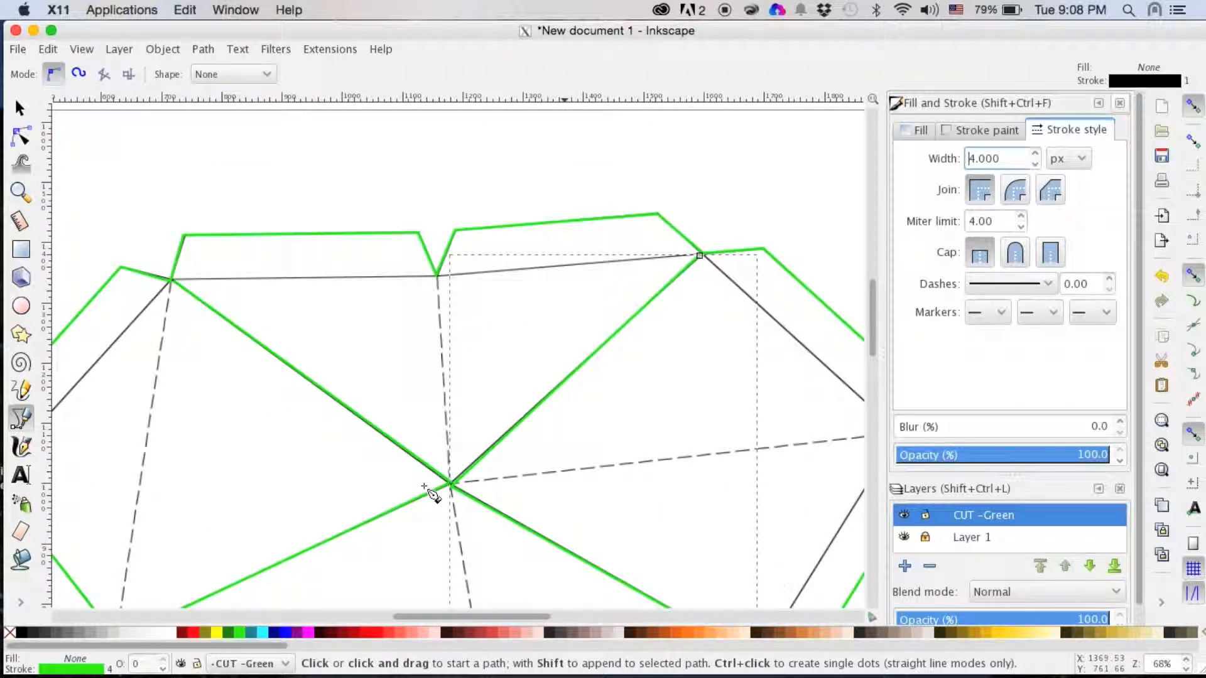
{"action": "scroll", "coordinate": [432, 496], "scroll_direction": "down", "scroll_amount": 2}
{"action": "scroll", "coordinate": [432, 496], "scroll_direction": "down", "scroll_amount": 9}
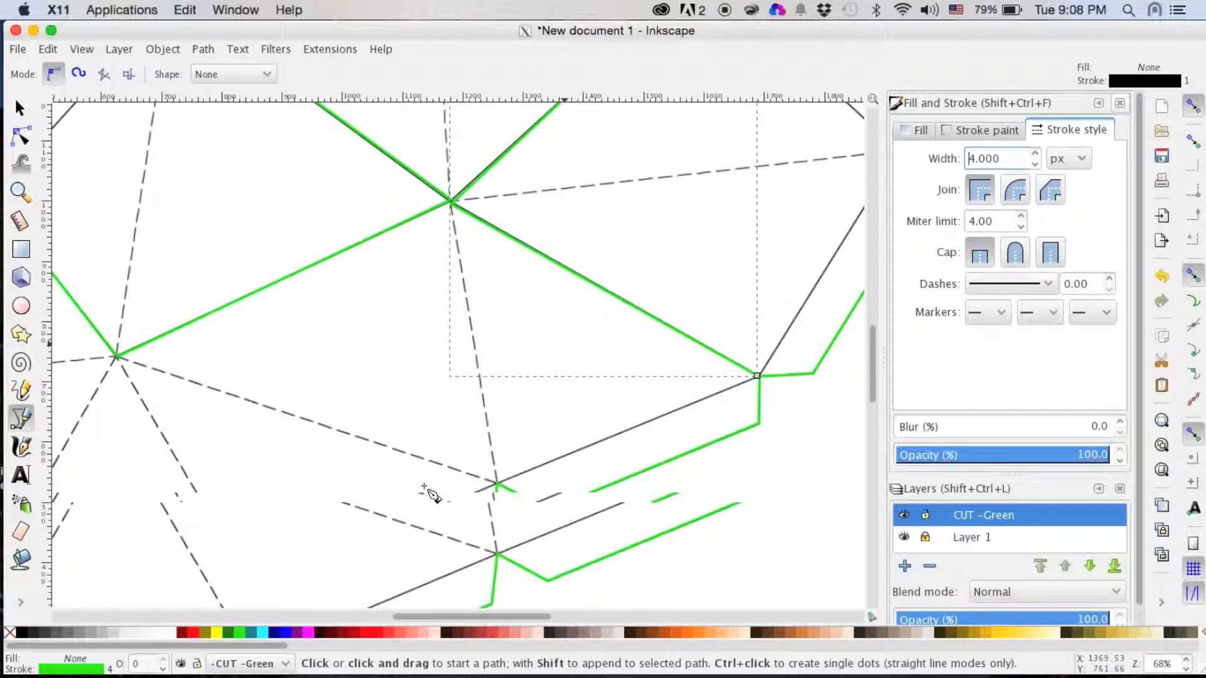
{"action": "scroll", "coordinate": [432, 496], "scroll_direction": "left", "scroll_amount": 10}
{"action": "scroll", "coordinate": [432, 496], "scroll_direction": "up", "scroll_amount": 3}
{"action": "scroll", "coordinate": [432, 496], "scroll_direction": "down", "scroll_amount": 6}
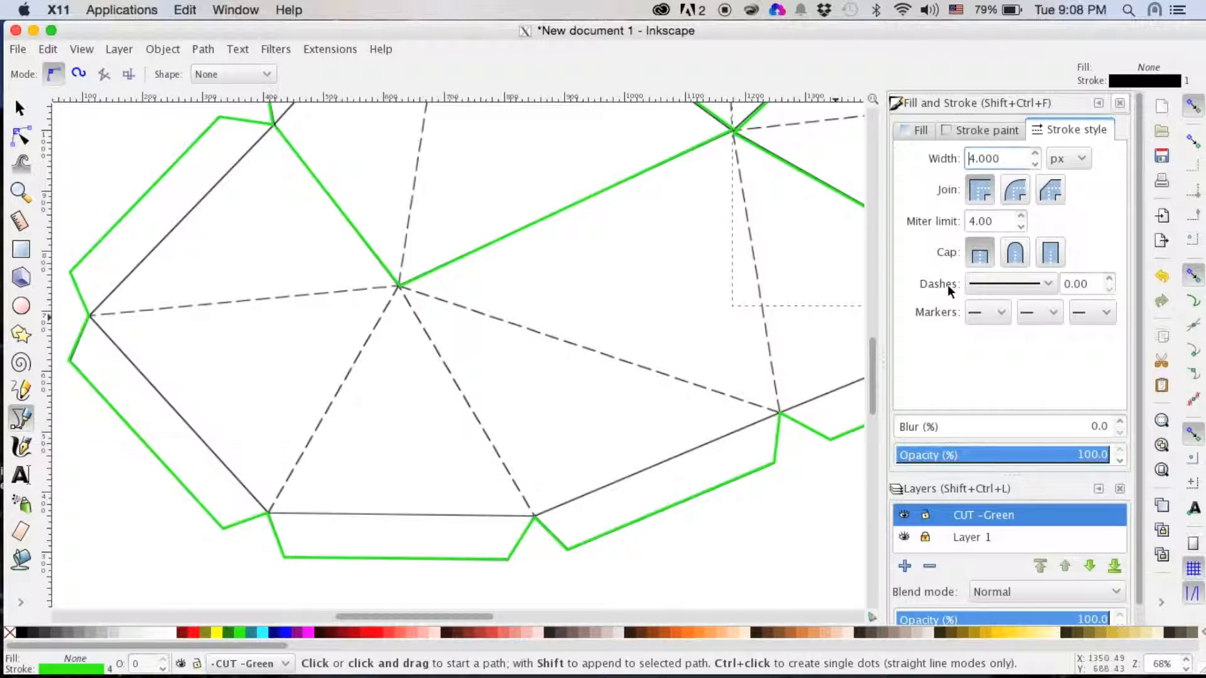
- Try a yellow stroke on the V-shaped line by setting its red value to 255
{"action": "left_click", "coordinate": [991, 132]}
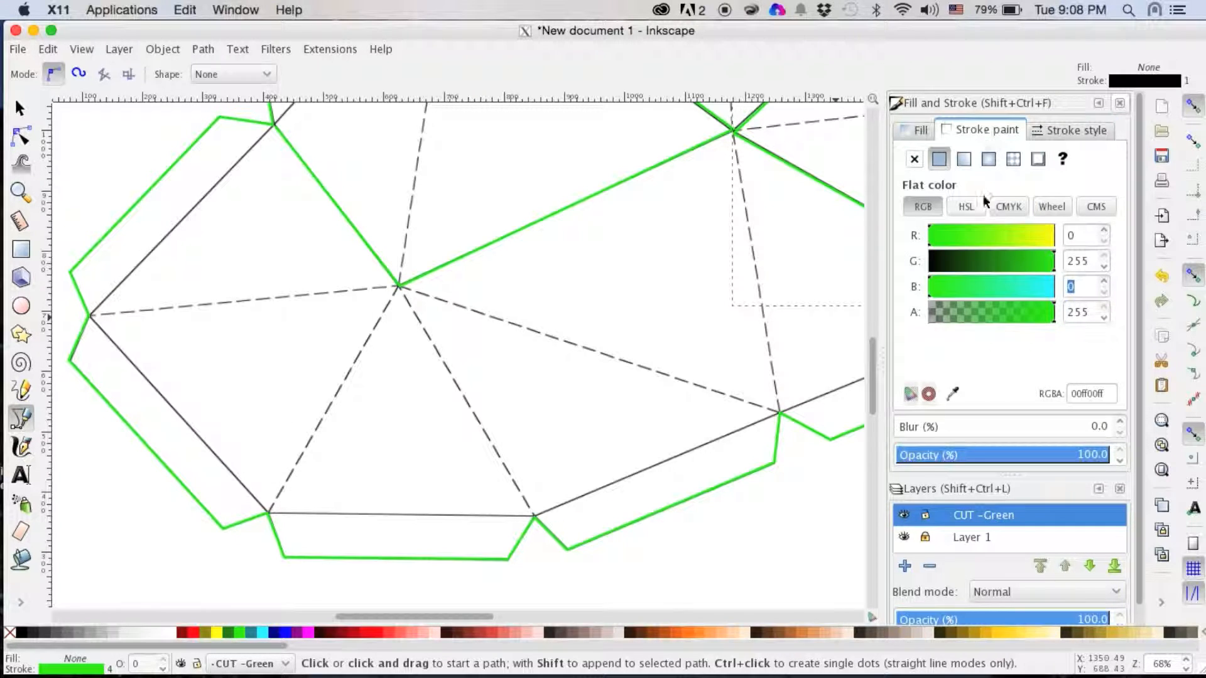
{"action": "left_click", "coordinate": [1081, 236]}
{"action": "type", "text": "255"}
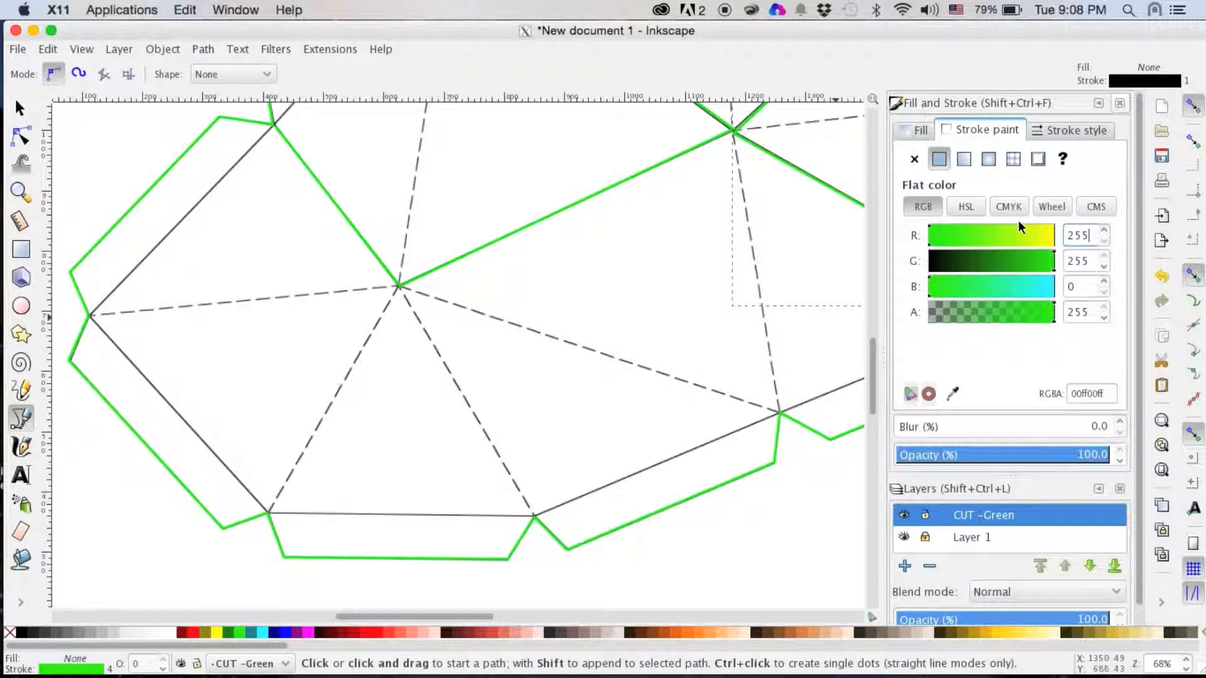
{"action": "key", "text": "Return"}
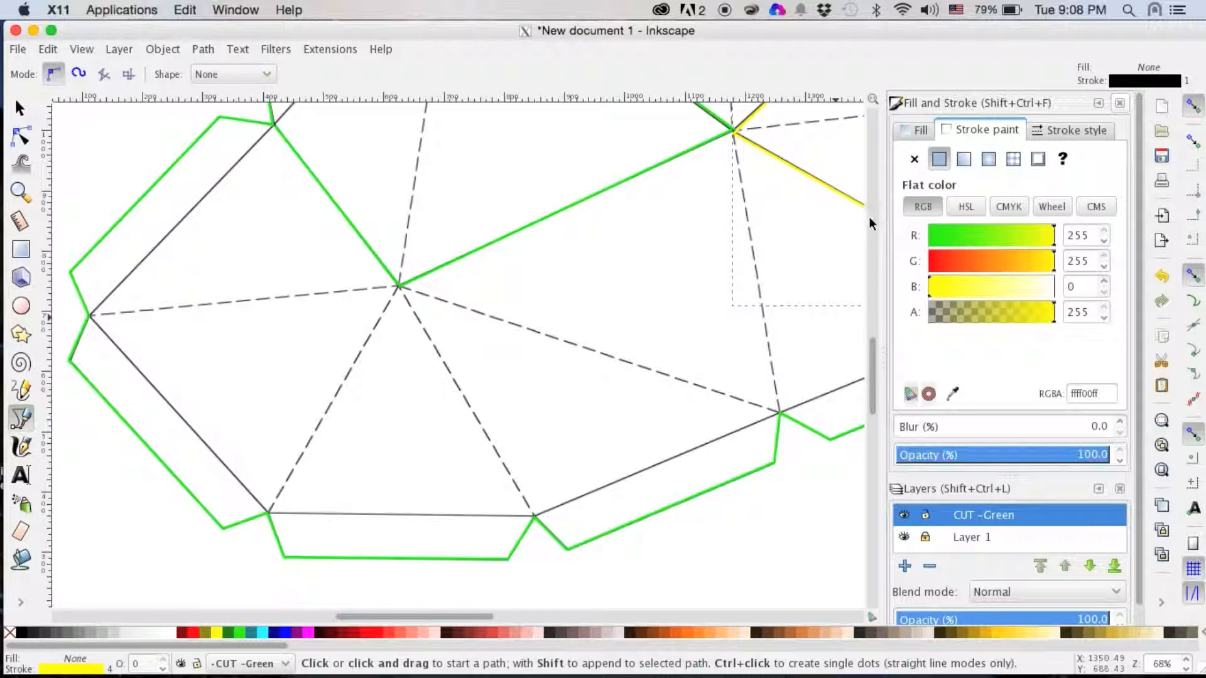
- Return the V-shaped line to a green stroke by setting its red value to 0
{"action": "scroll", "coordinate": [823, 183], "scroll_direction": "right", "scroll_amount": 5}
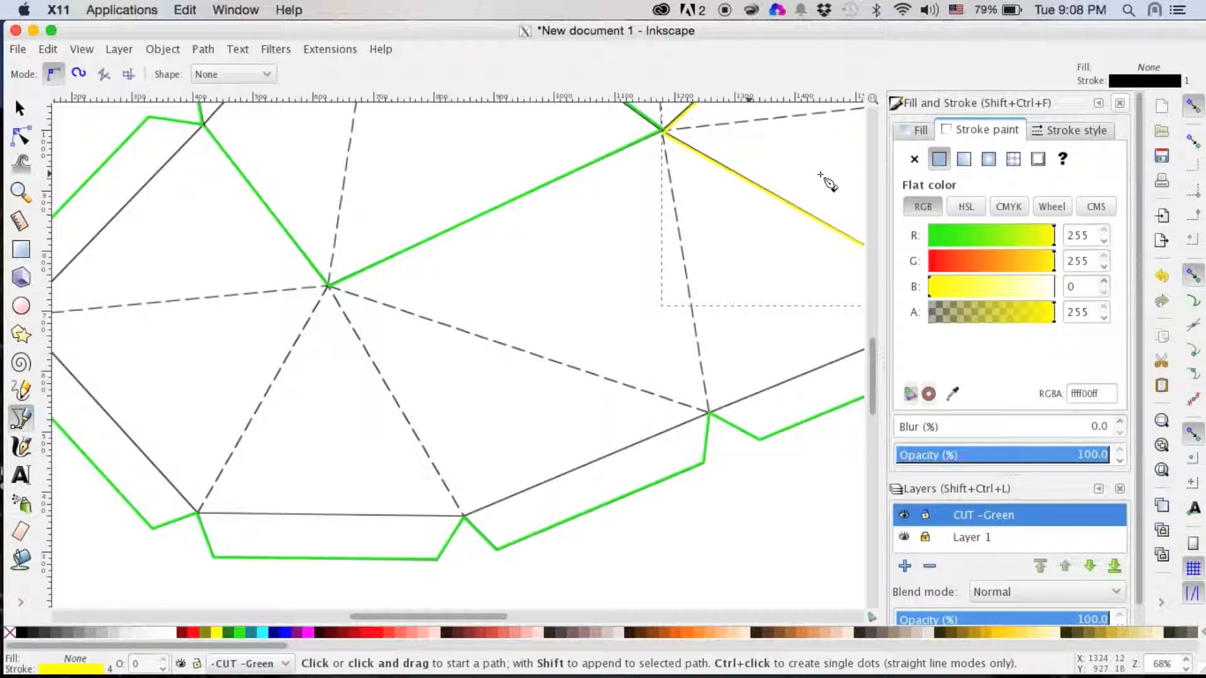
{"action": "scroll", "coordinate": [827, 183], "scroll_direction": "right", "scroll_amount": 10}
{"action": "scroll", "coordinate": [828, 183], "scroll_direction": "down", "scroll_amount": 3}
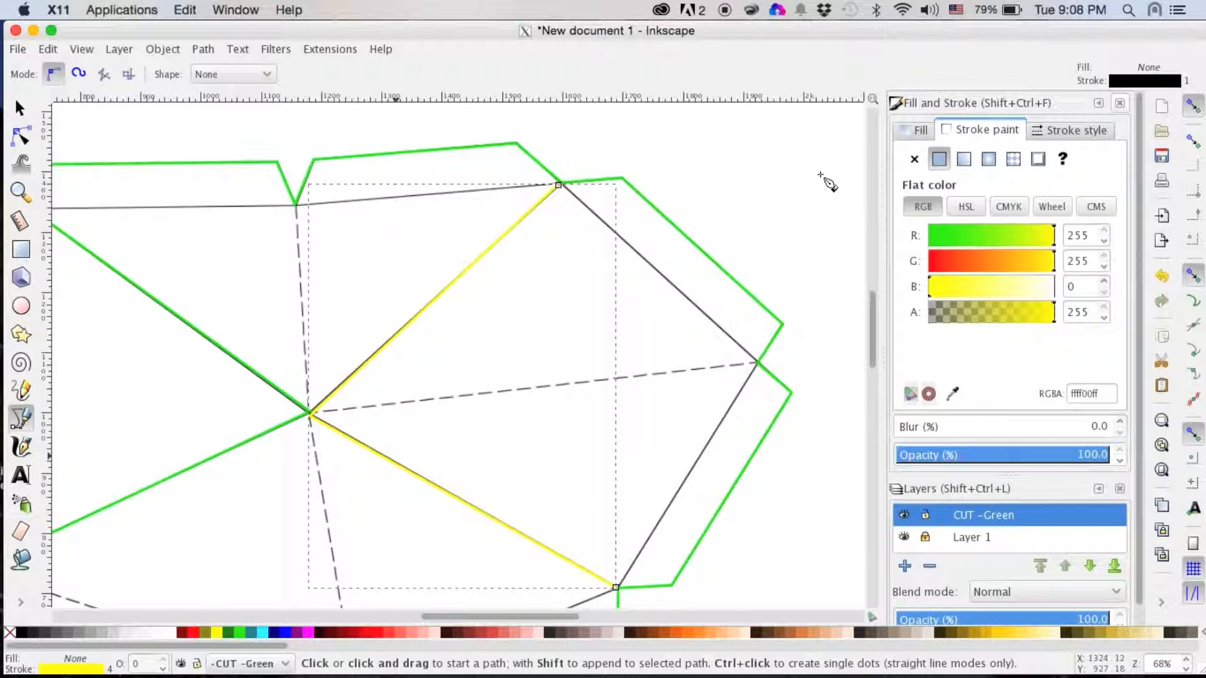
{"action": "scroll", "coordinate": [835, 184], "scroll_direction": "down", "scroll_amount": 3}
{"action": "double_click", "coordinate": [1095, 233]}
{"action": "type", "text": "0"}
{"action": "key", "text": "Tab"}
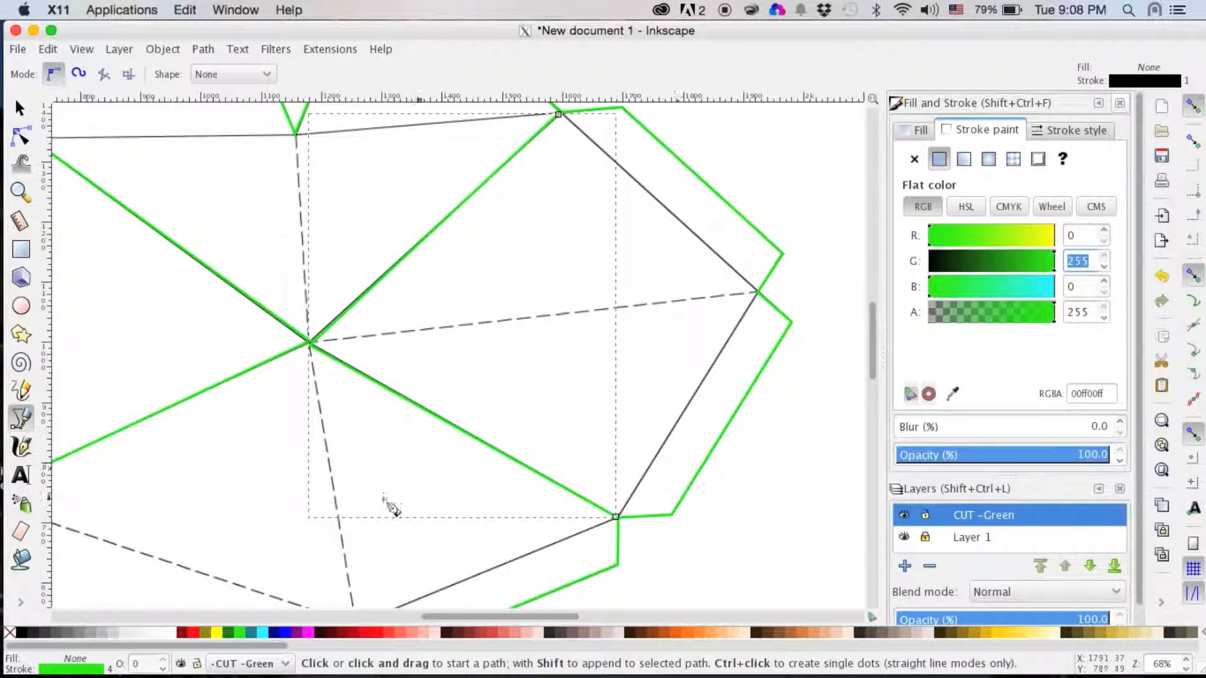
- Trace the dashed lines from the net's far-left corner through the left inner vertex to the lower-left corner as one path
{"action": "scroll", "coordinate": [256, 476], "scroll_direction": "left", "scroll_amount": 5}
{"action": "scroll", "coordinate": [256, 476], "scroll_direction": "down", "scroll_amount": 3}
{"action": "scroll", "coordinate": [256, 476], "scroll_direction": "left", "scroll_amount": 4}
{"action": "scroll", "coordinate": [256, 476], "scroll_direction": "down", "scroll_amount": 3}
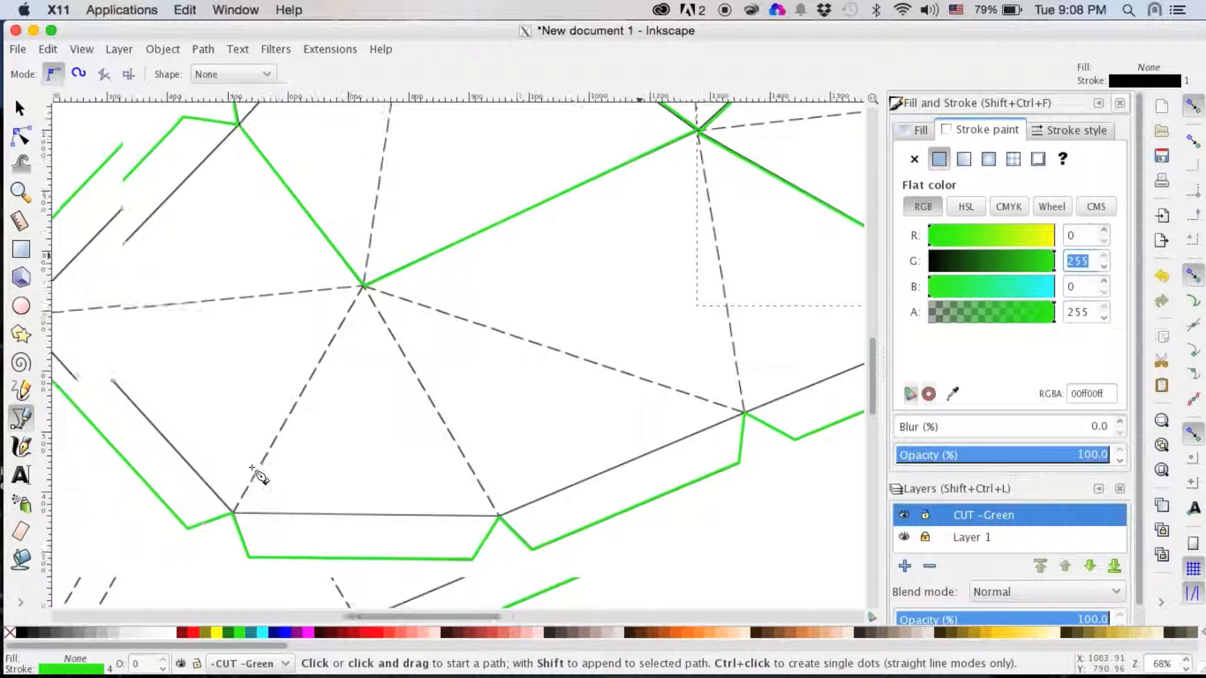
{"action": "scroll", "coordinate": [256, 476], "scroll_direction": "up", "scroll_amount": 3}
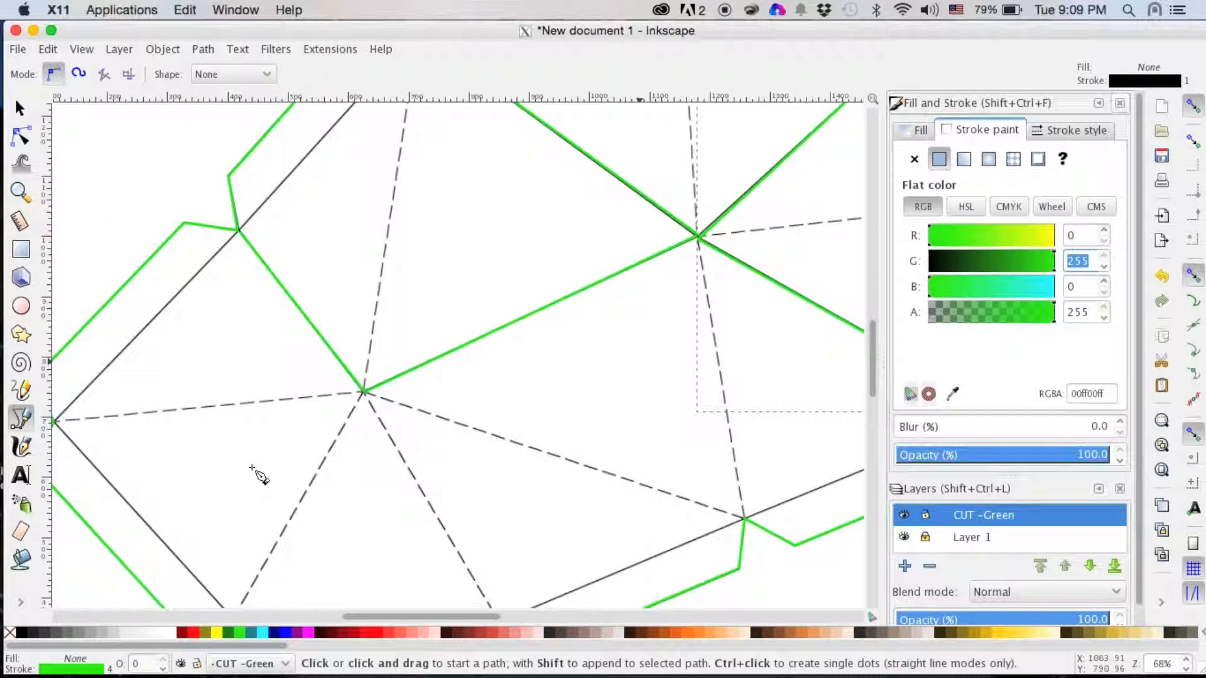
{"action": "scroll", "coordinate": [256, 472], "scroll_direction": "down", "scroll_amount": 3}
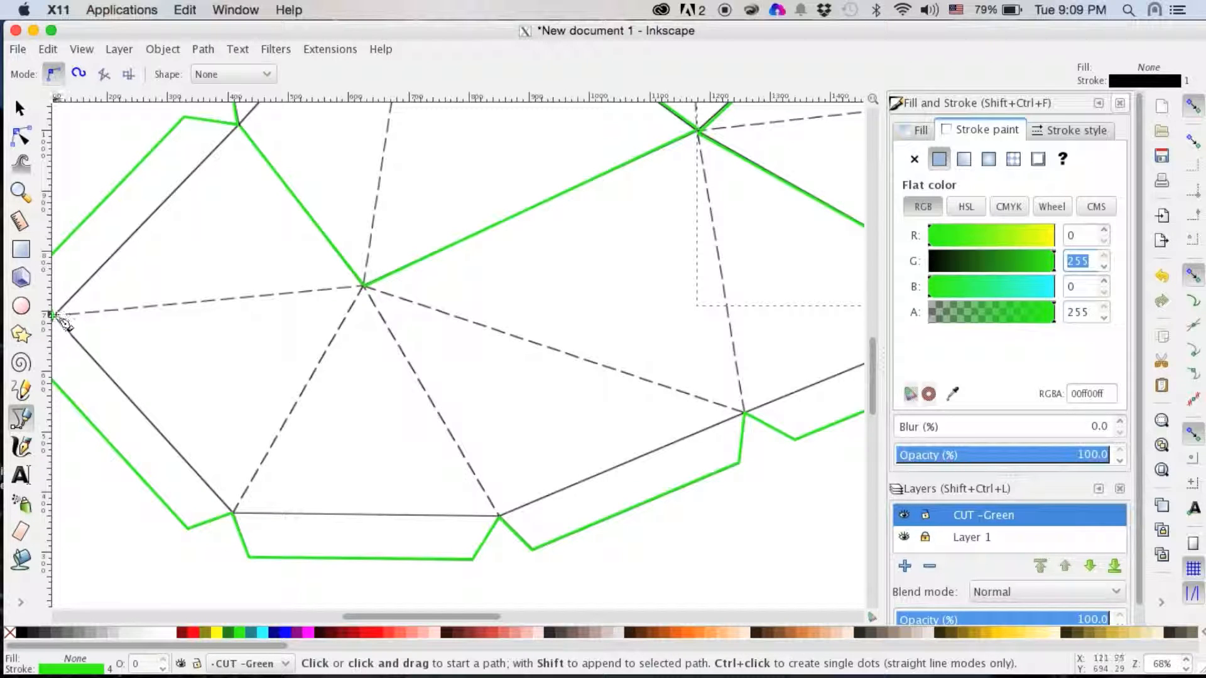
{"action": "left_click", "coordinate": [55, 315]}
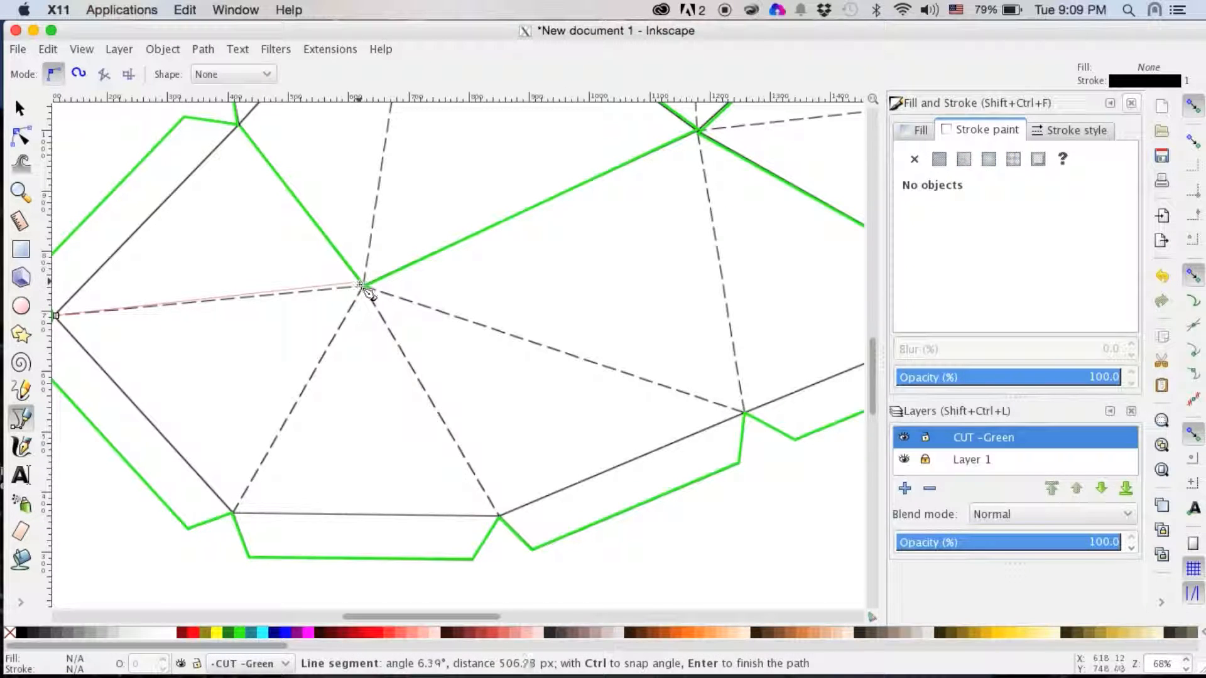
{"action": "left_click", "coordinate": [363, 286]}
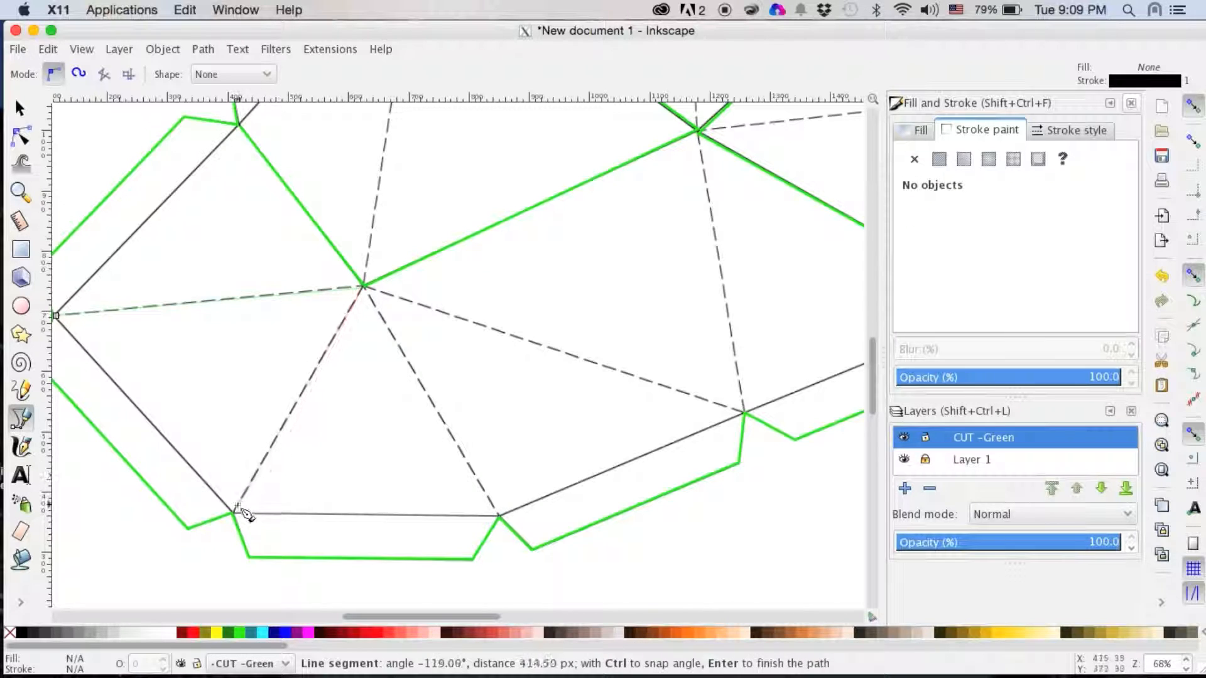
{"action": "left_click", "coordinate": [234, 512]}
{"action": "key", "text": "Return"}
{"action": "left_click", "coordinate": [1081, 235]}
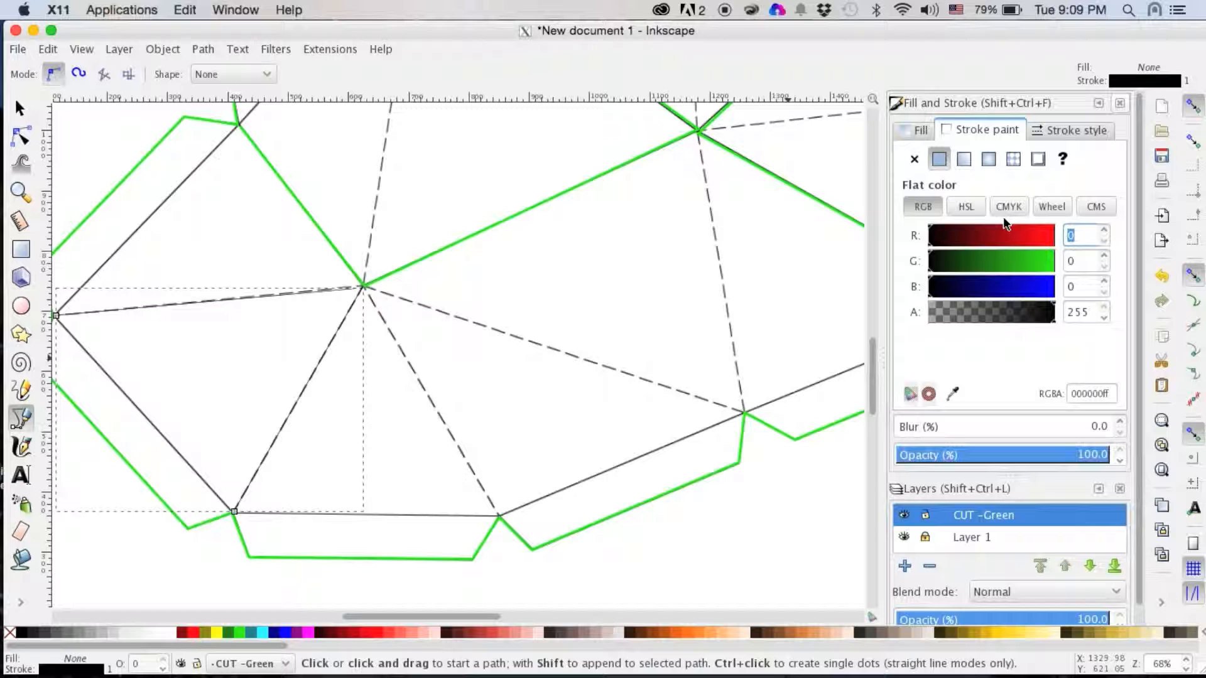
{"action": "type", "text": "2"}
{"action": "key", "text": "Return"}
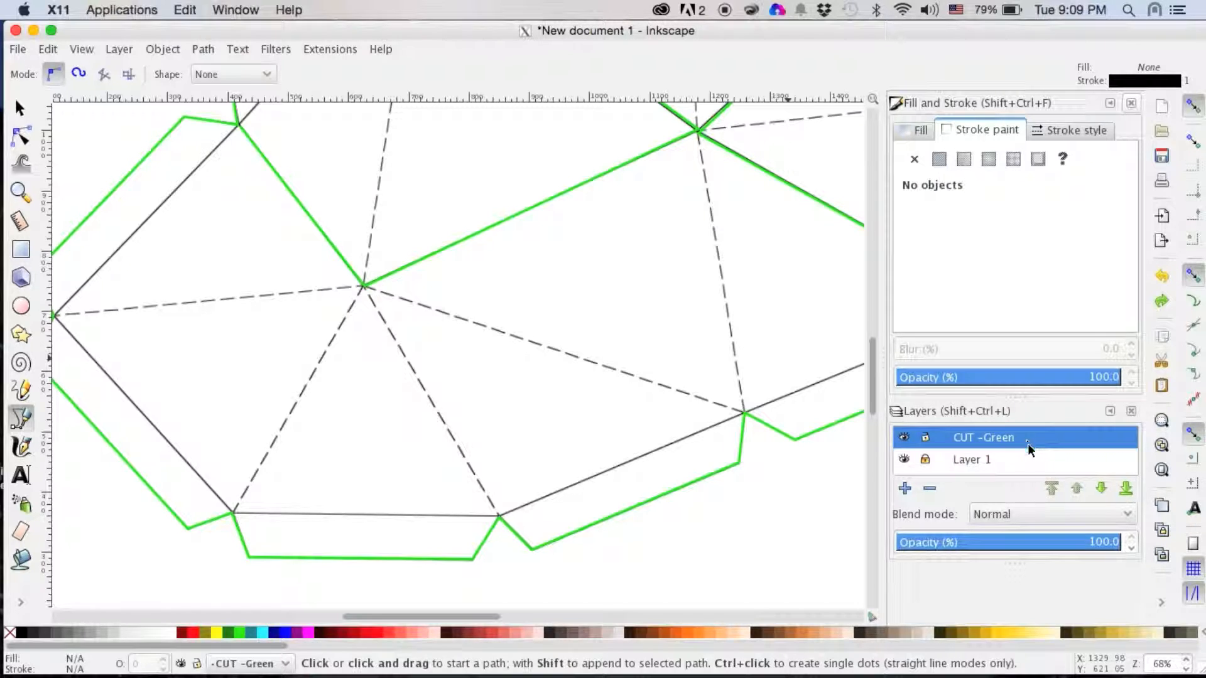
- Add a layer named FOLD – Red above the current layer and lock the CUT -Green layer
{"action": "left_click", "coordinate": [904, 488]}
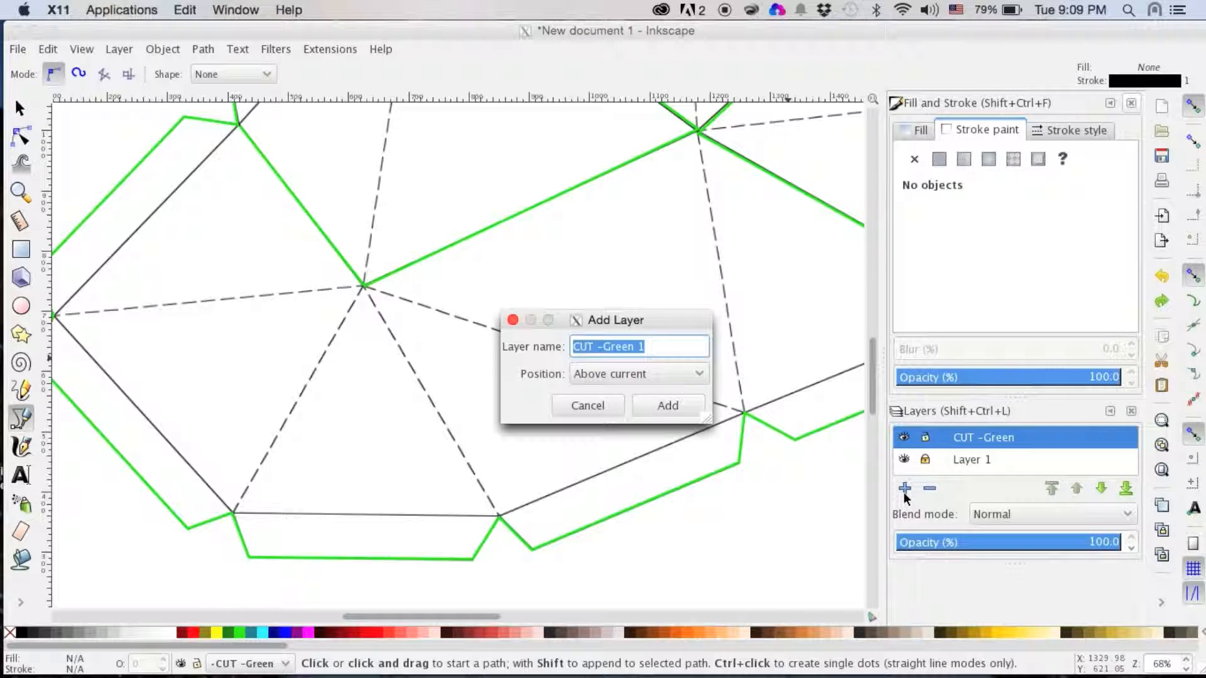
{"action": "type", "text": "FOLD – Red"}
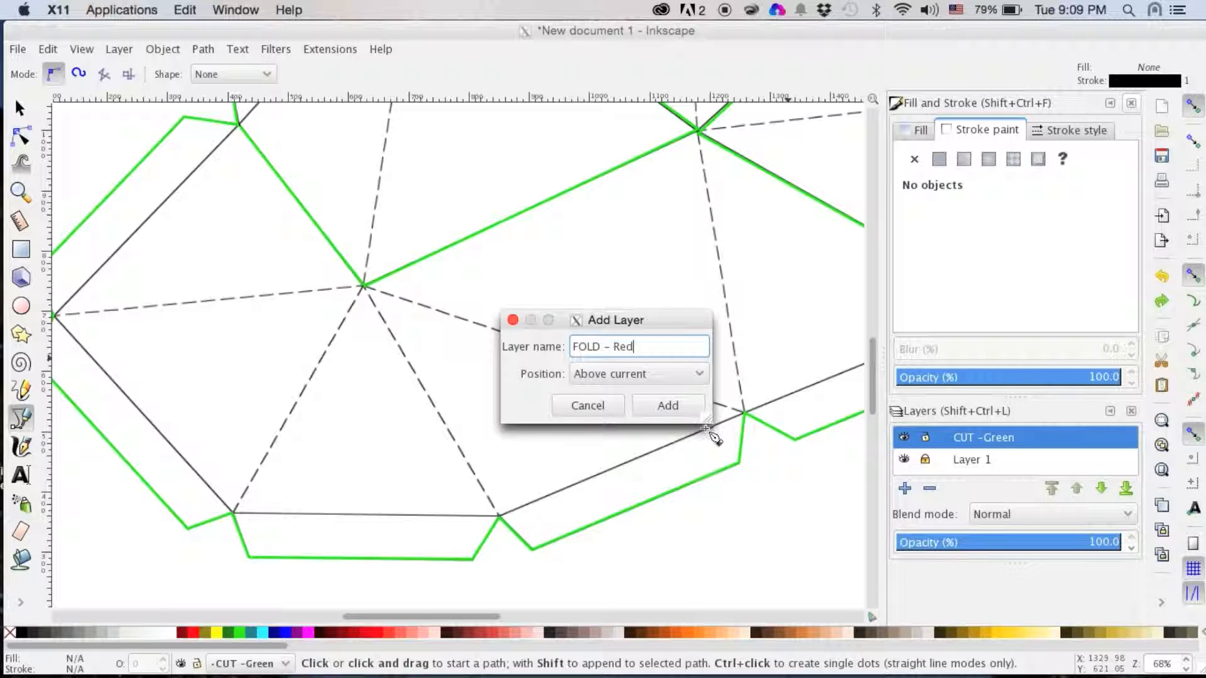
{"action": "left_click", "coordinate": [667, 405]}
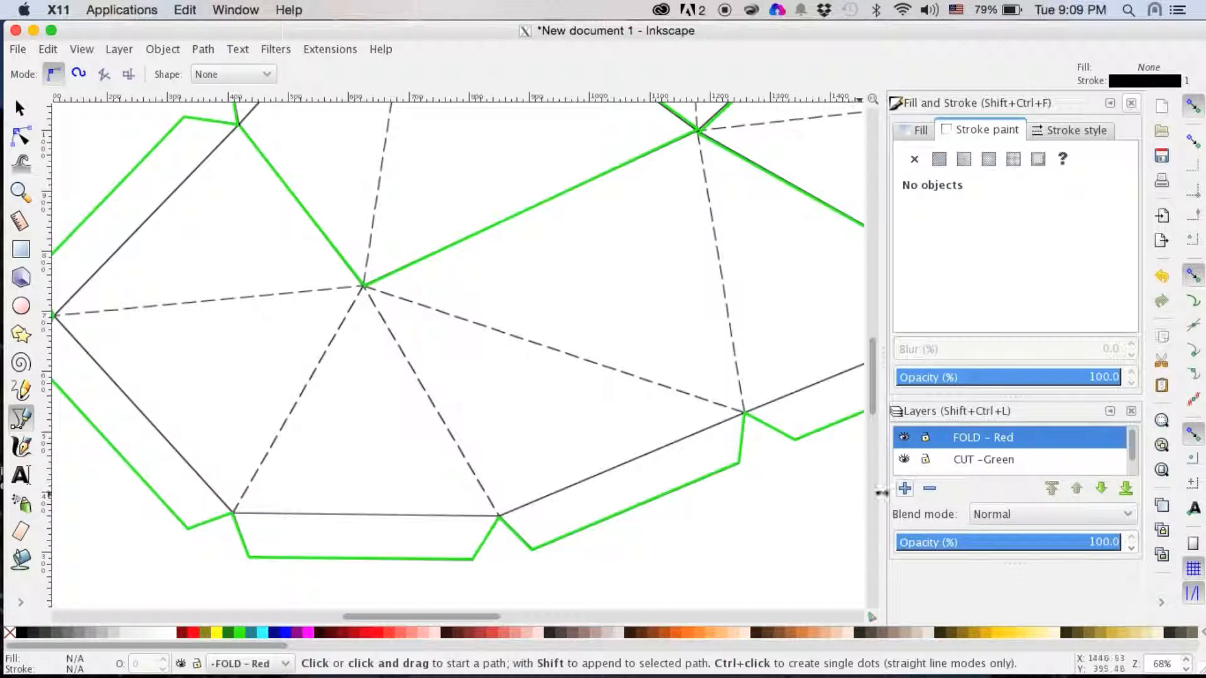
{"action": "left_click", "coordinate": [925, 459]}
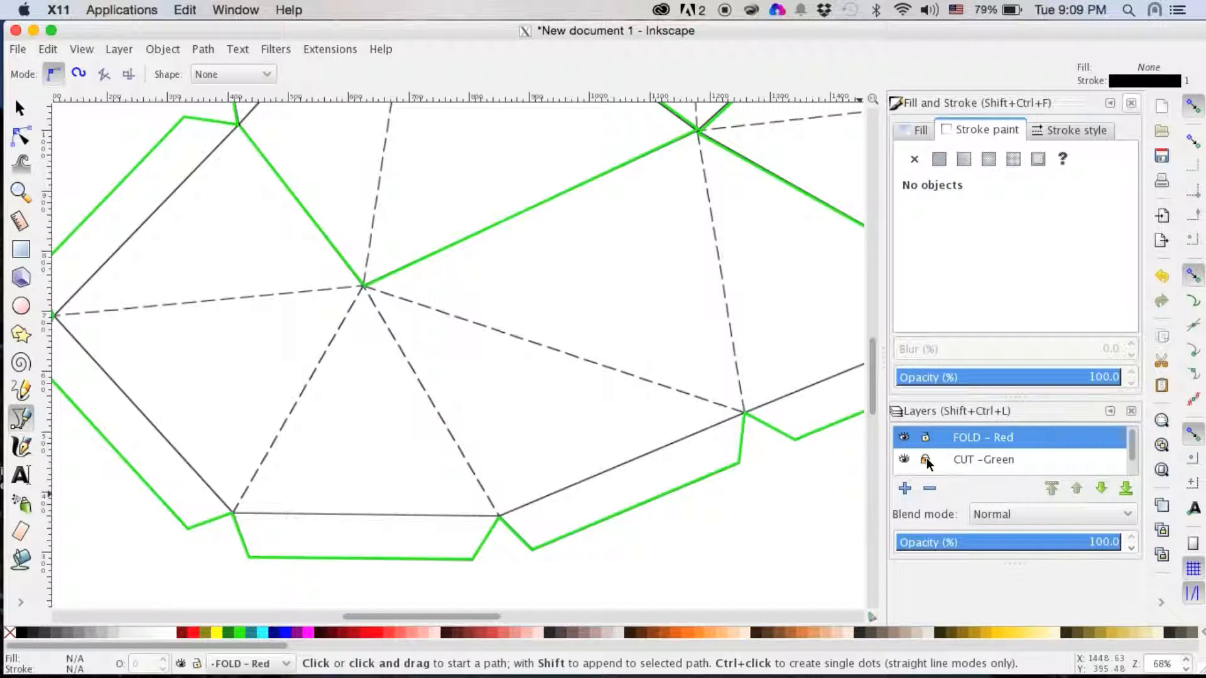
- Trace the dashed lines on the FOLD – Red layer from the far-left corner through the left inner vertex to the lower-left corner
{"action": "left_click", "coordinate": [56, 315]}
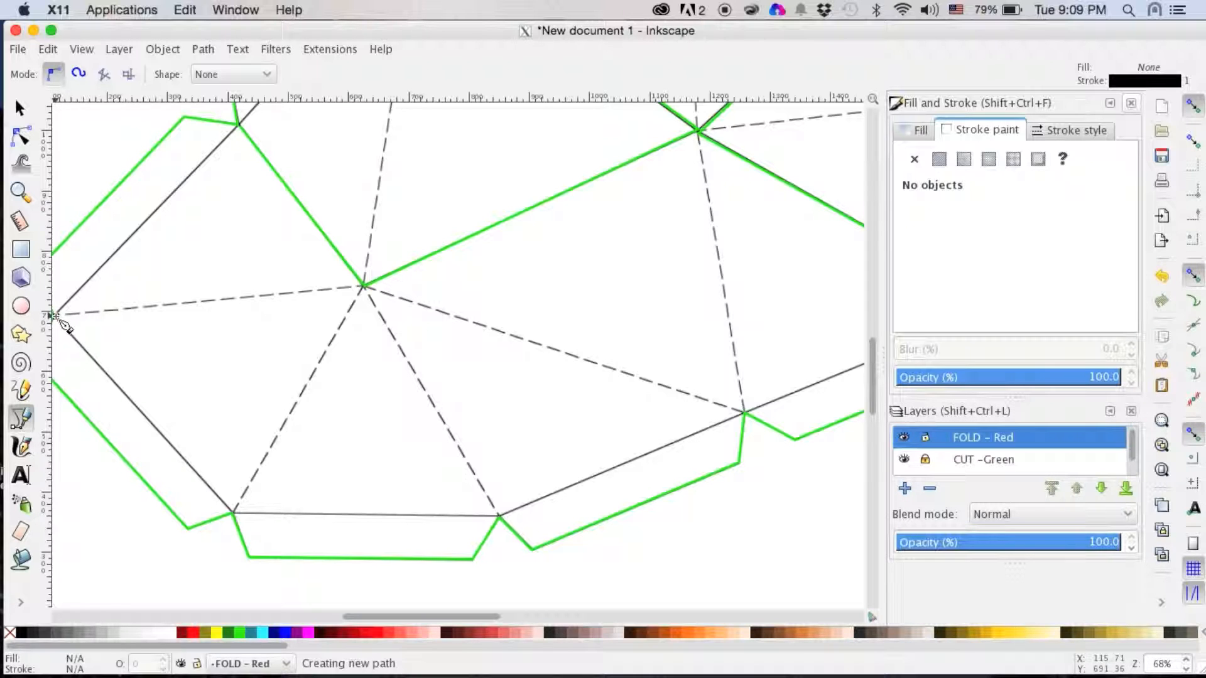
{"action": "left_click", "coordinate": [362, 287]}
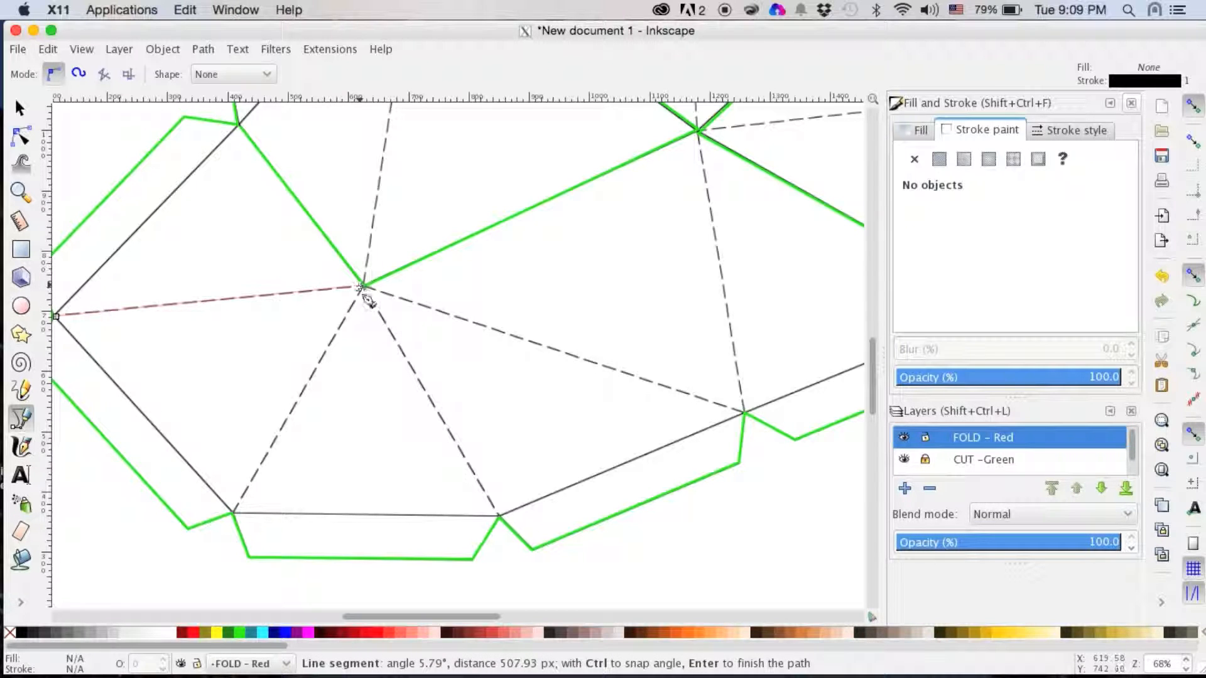
{"action": "left_click", "coordinate": [233, 512]}
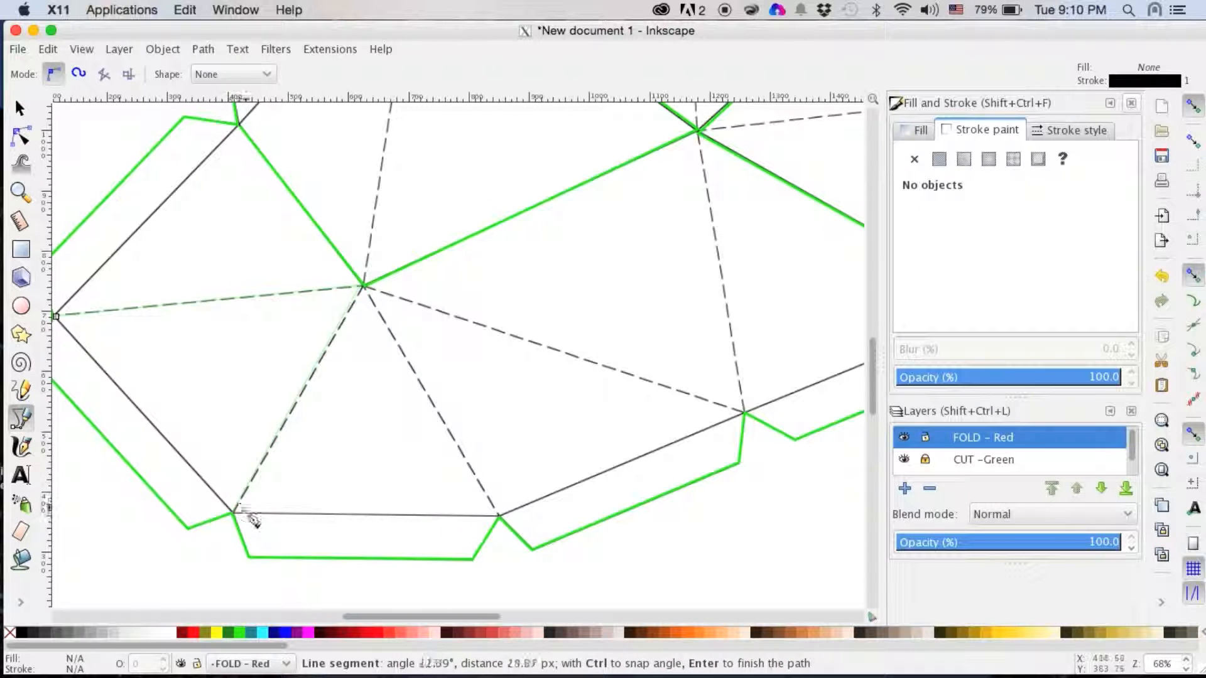
{"action": "key", "text": "Return"}
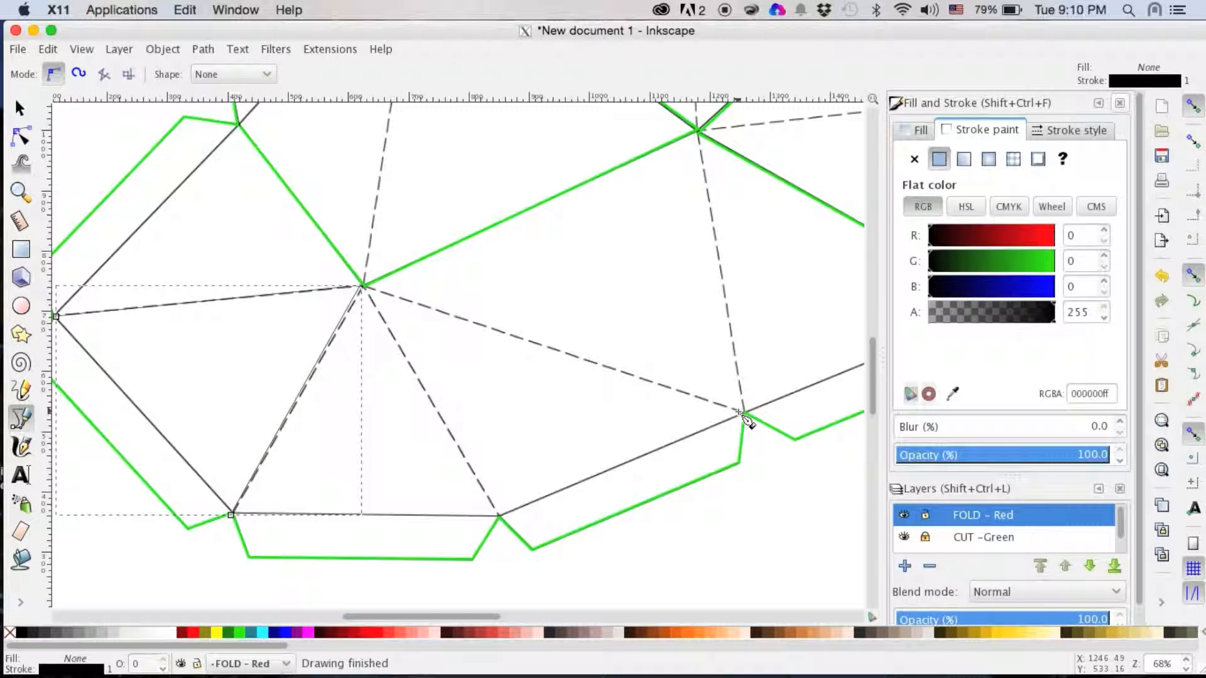
- Give the new two-segment fold path a red stroke with a red value of 255 and a width of 4 px
{"action": "double_click", "coordinate": [1085, 235]}
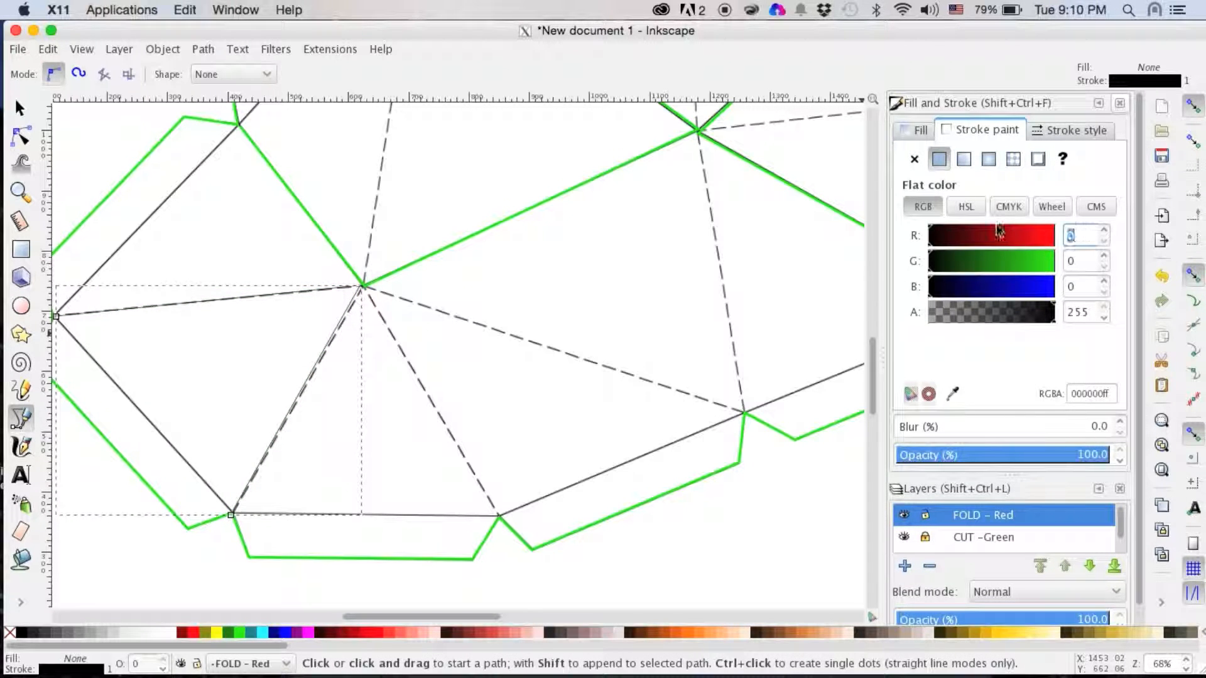
{"action": "type", "text": "255"}
{"action": "key", "text": "Tab"}
{"action": "left_click", "coordinate": [1058, 130]}
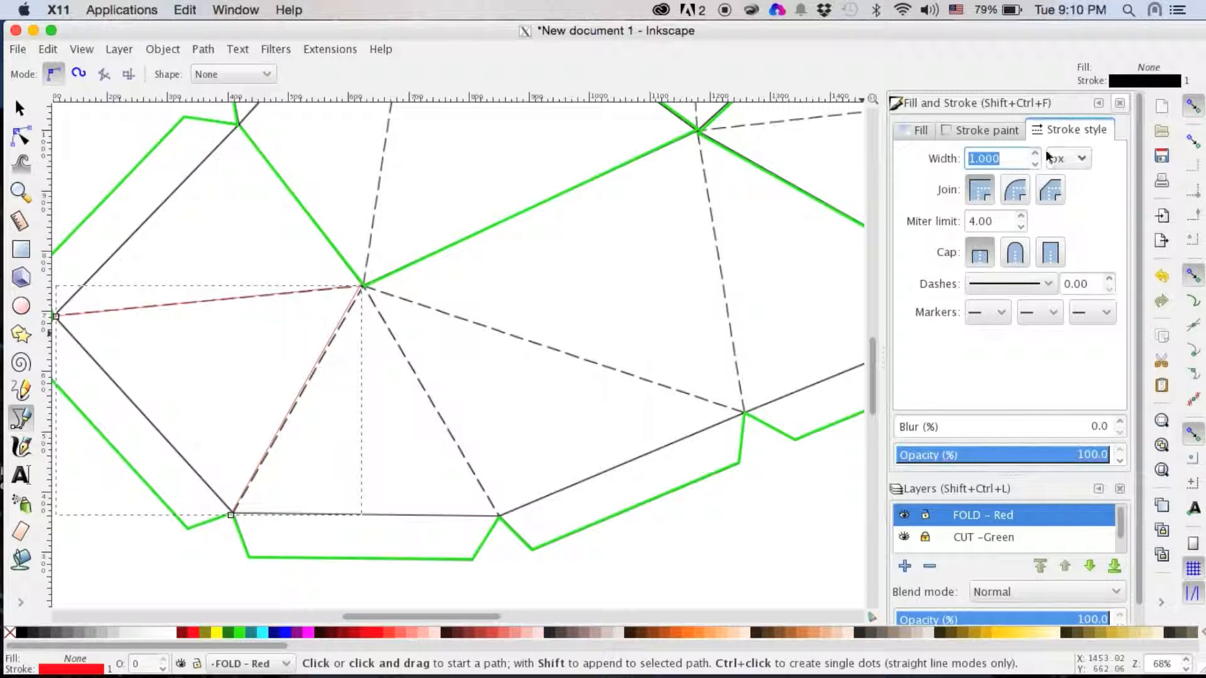
{"action": "type", "text": "4"}
{"action": "key", "text": "Return"}
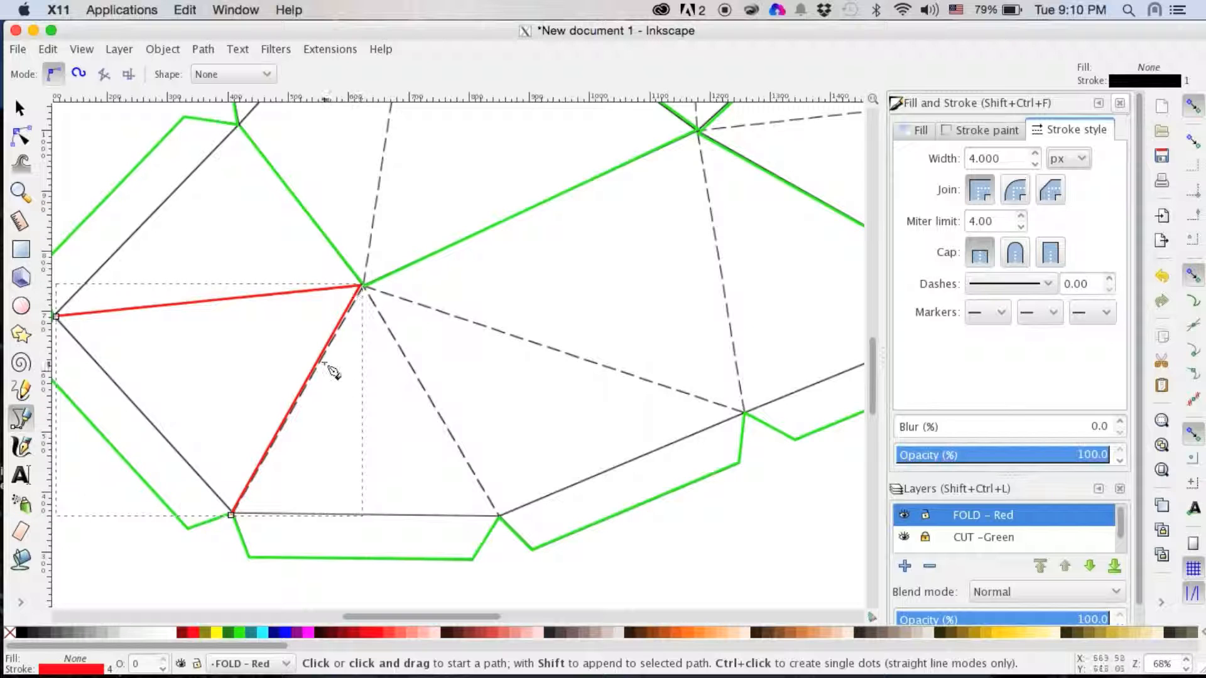
- Trace the dashed line from the left inner vertex up to the net's upper-left corner as a separate path
{"action": "left_click", "coordinate": [364, 287]}
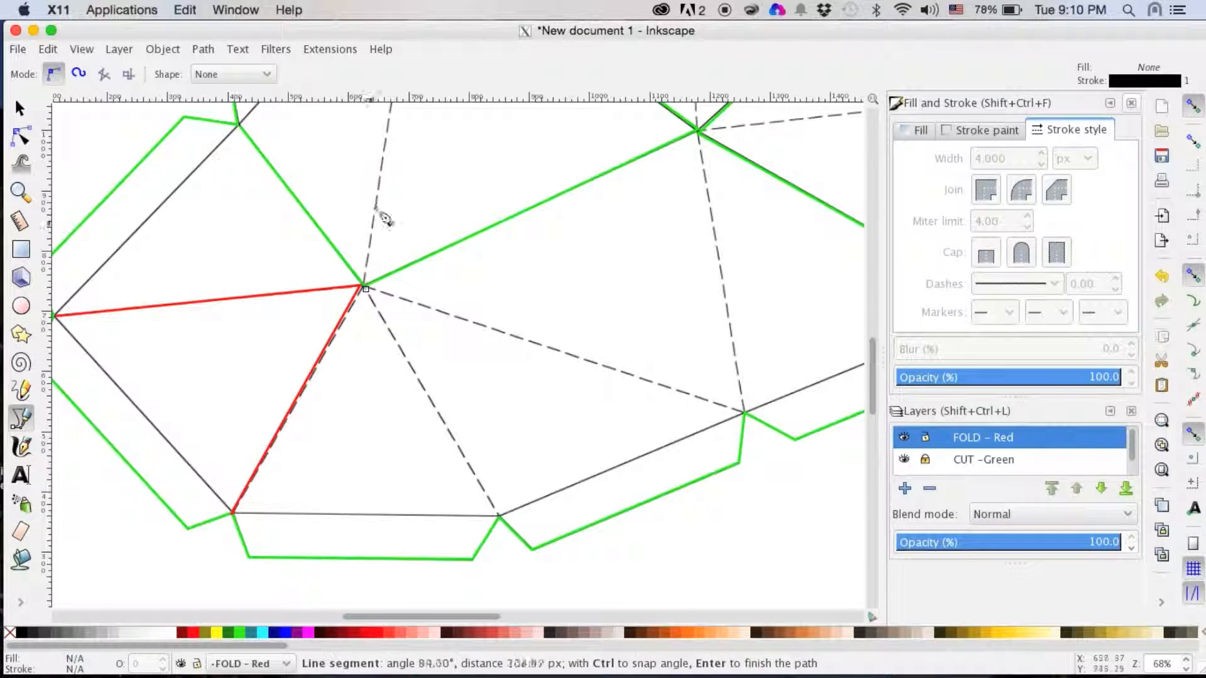
{"action": "scroll", "coordinate": [393, 122], "scroll_direction": "up", "scroll_amount": 5}
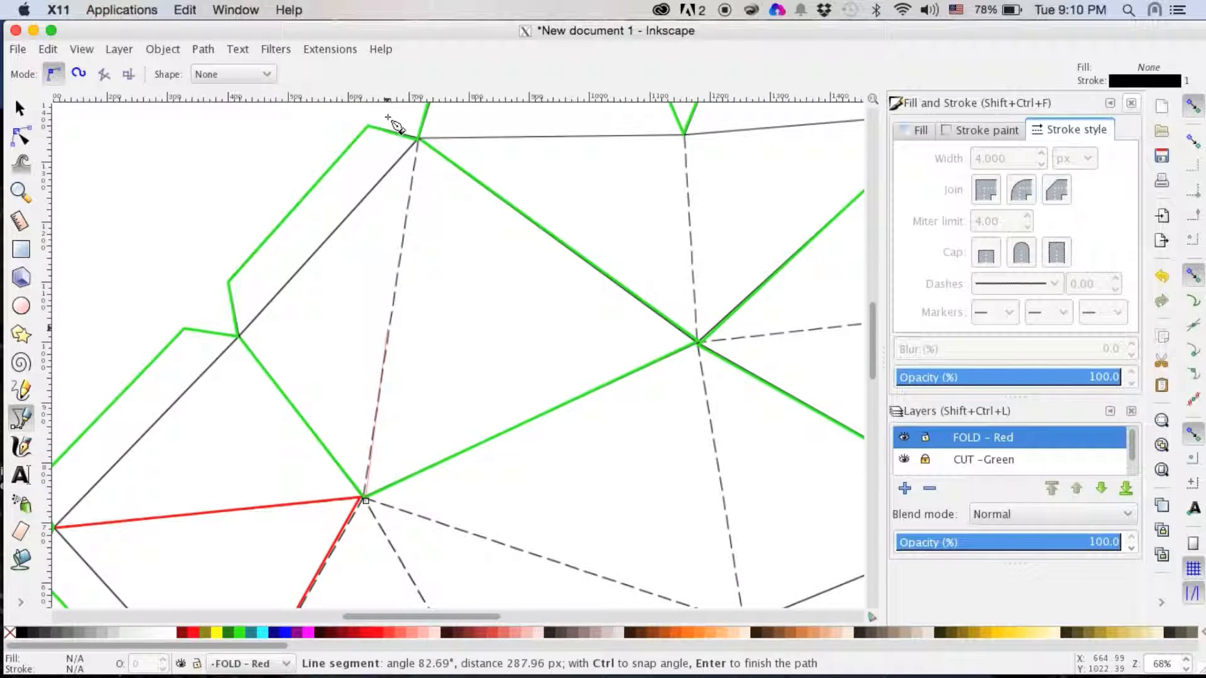
{"action": "double_click", "coordinate": [418, 141]}
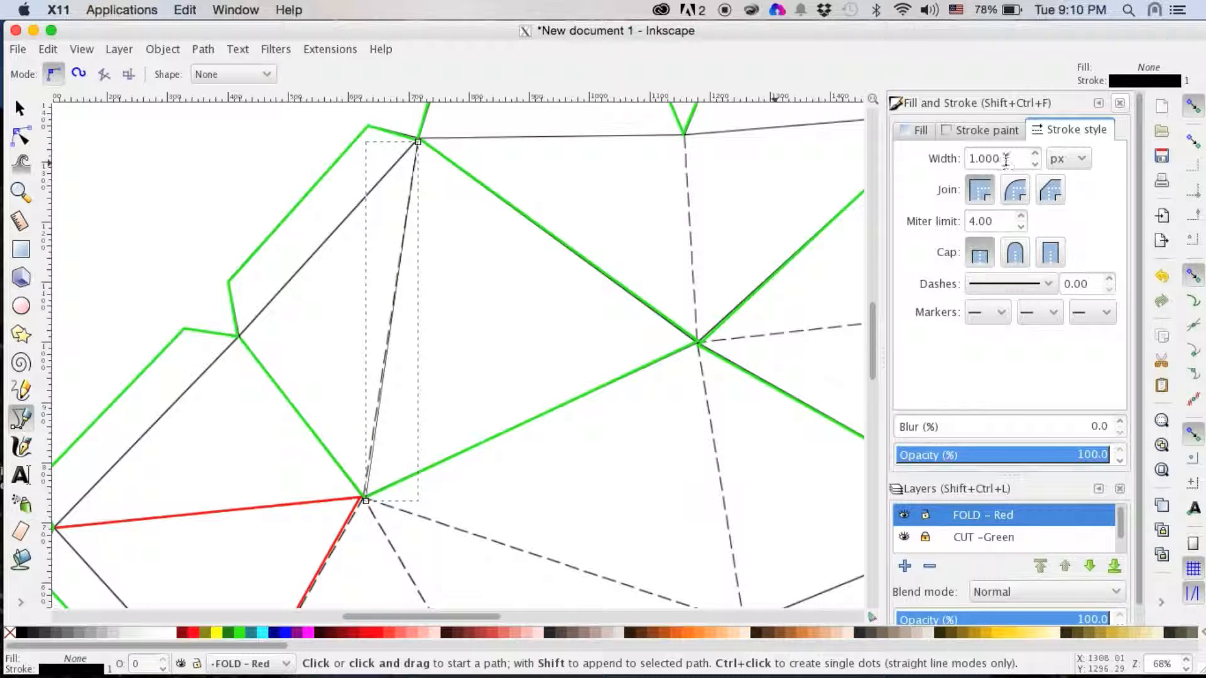
- Set the upper-left fold line's stroke width to 4 px and its red value to 255
{"action": "double_click", "coordinate": [984, 159]}
{"action": "type", "text": "4"}
{"action": "key", "text": "Return"}
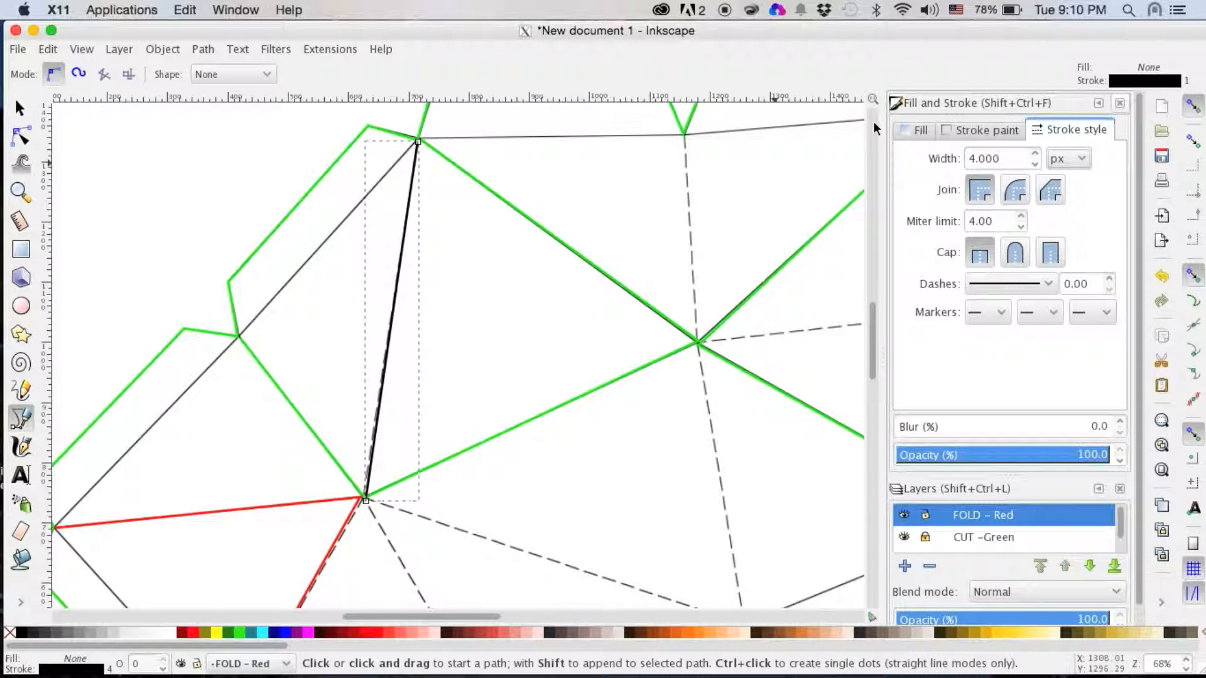
{"action": "left_click", "coordinate": [991, 131]}
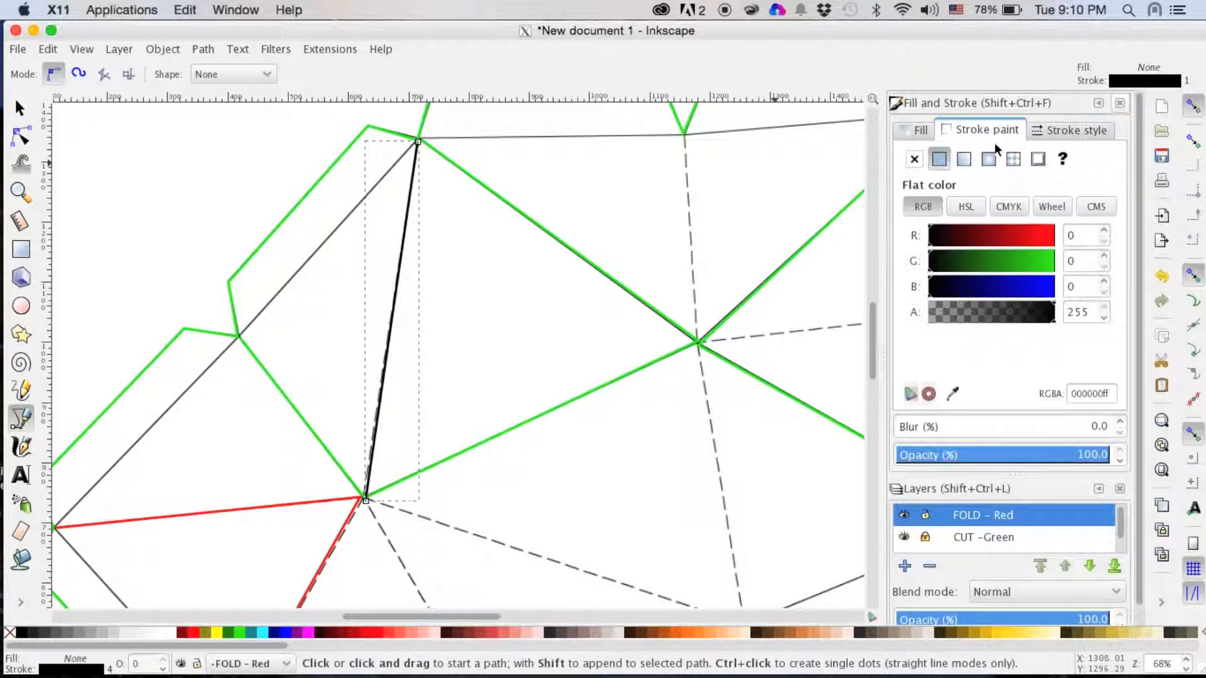
{"action": "double_click", "coordinate": [1080, 242]}
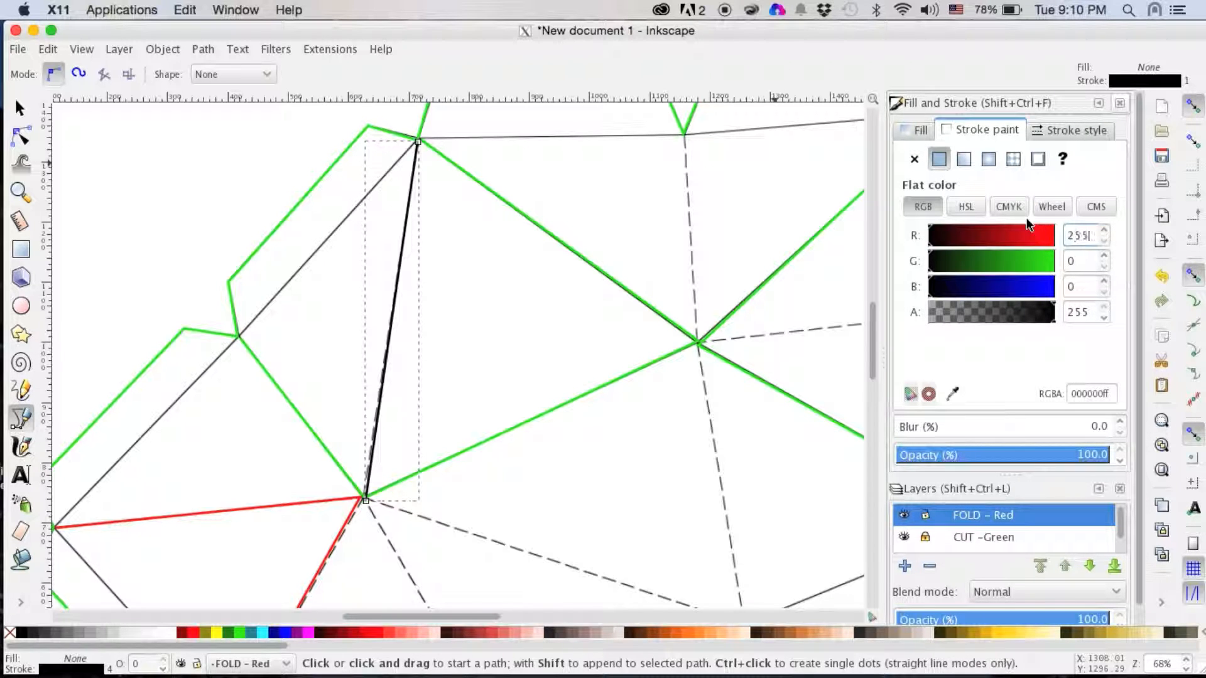
{"action": "key", "text": "Tab"}
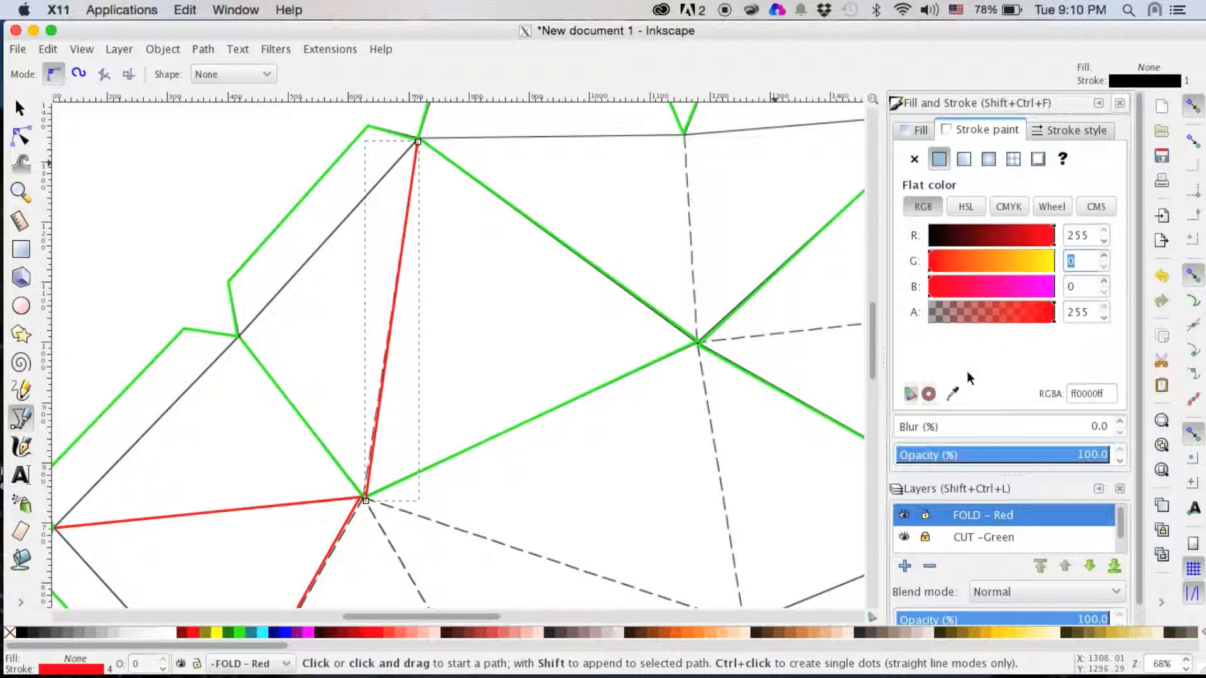
- Trace a fold path from the right inner vertex to the far-right corner and along the solid black edges beside the tabs to the bottom edge
{"action": "scroll", "coordinate": [572, 447], "scroll_direction": "down", "scroll_amount": 5}
{"action": "scroll", "coordinate": [571, 447], "scroll_direction": "right", "scroll_amount": 2}
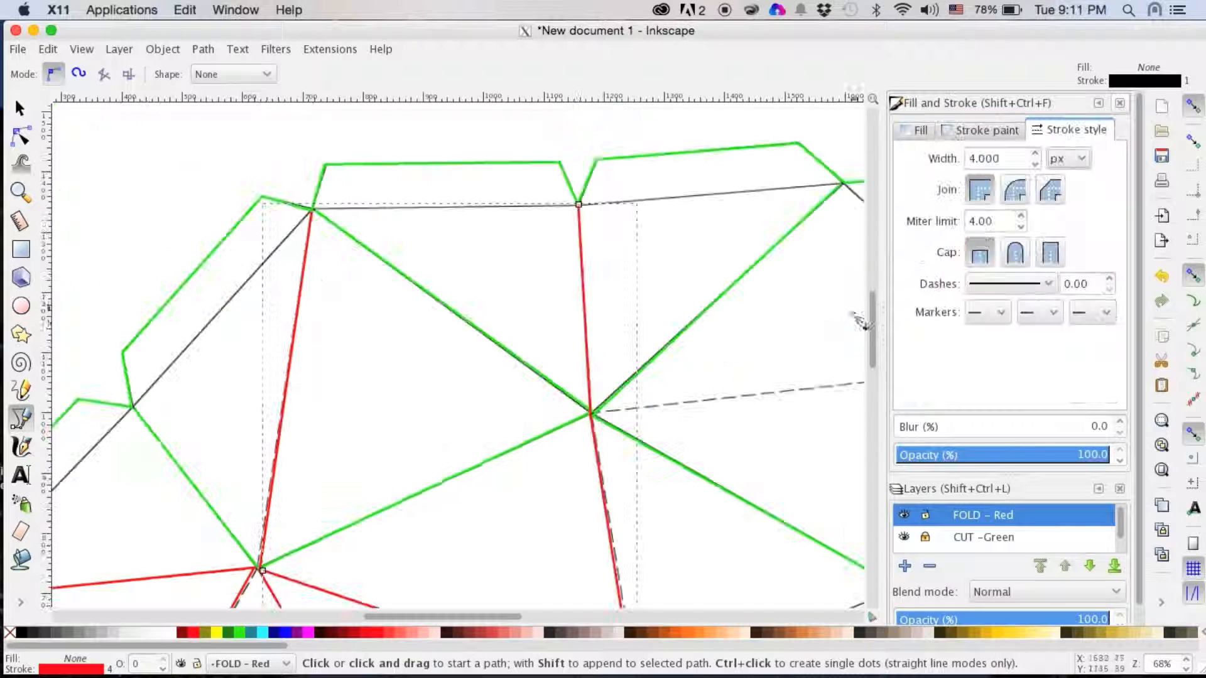
{"action": "left_click_drag", "start_coordinate": [711, 287], "coordinate": [655, 269]}
{"action": "key", "text": "Escape"}
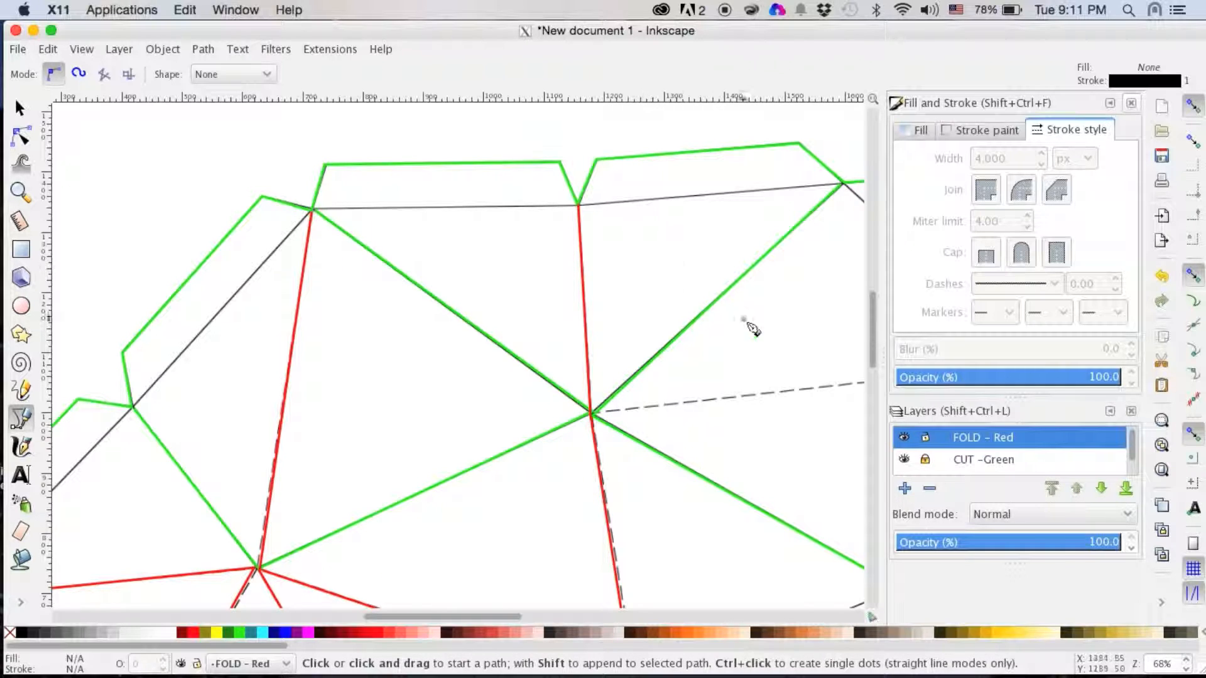
{"action": "scroll", "coordinate": [740, 587], "scroll_direction": "down", "scroll_amount": 6}
{"action": "scroll", "coordinate": [734, 581], "scroll_direction": "right", "scroll_amount": 8}
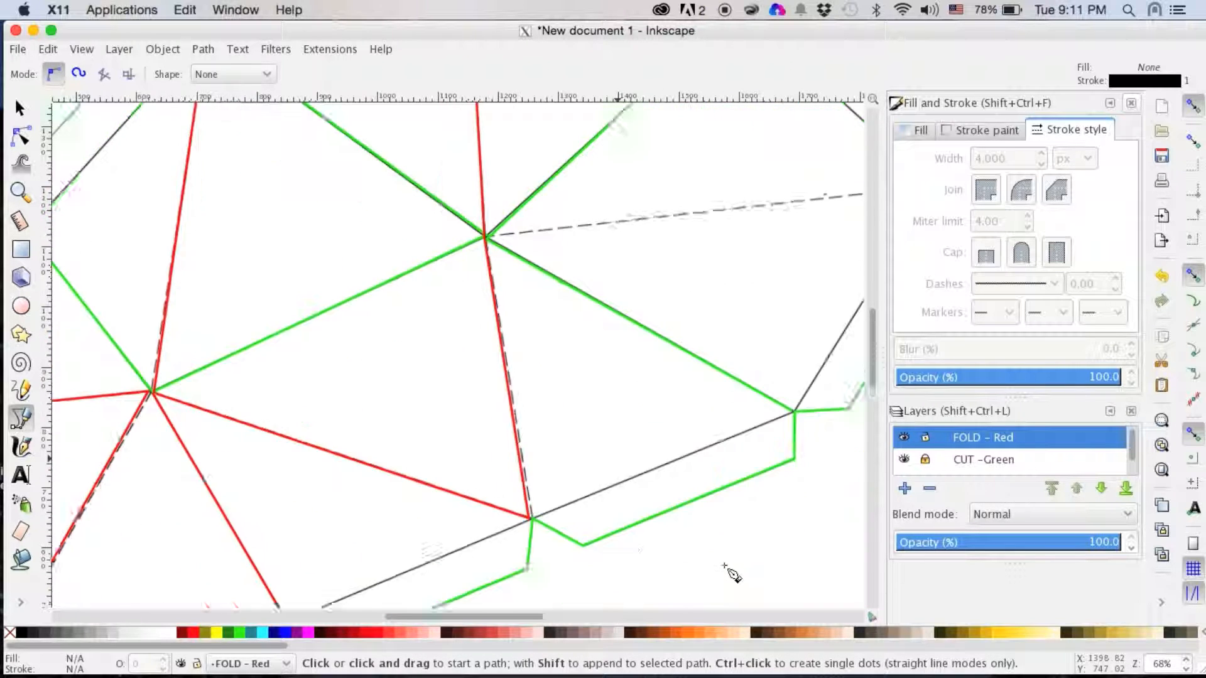
{"action": "scroll", "coordinate": [731, 572], "scroll_direction": "up", "scroll_amount": 4}
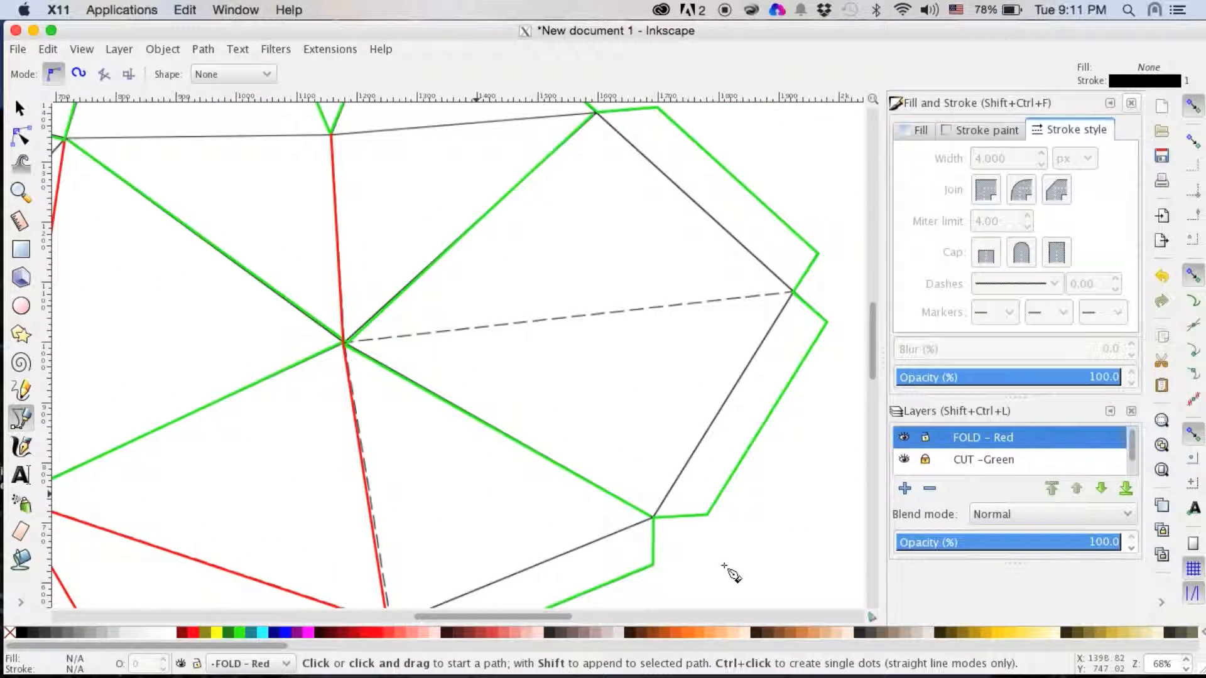
{"action": "left_click", "coordinate": [346, 342]}
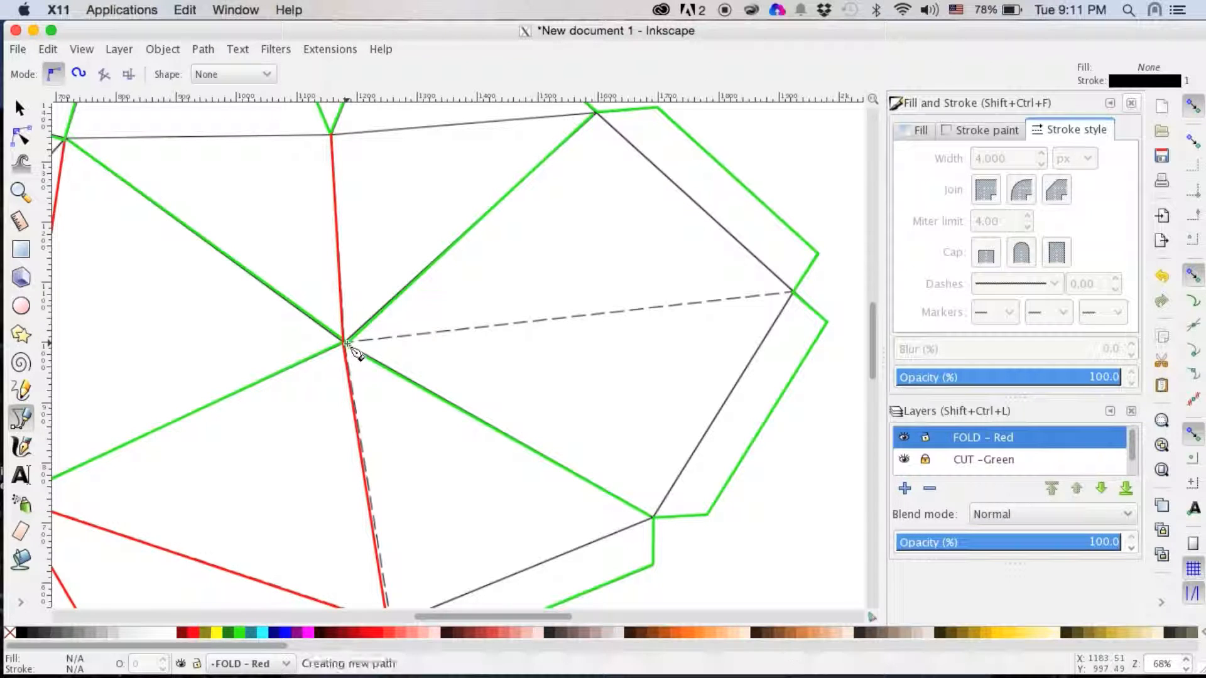
{"action": "left_click", "coordinate": [792, 293]}
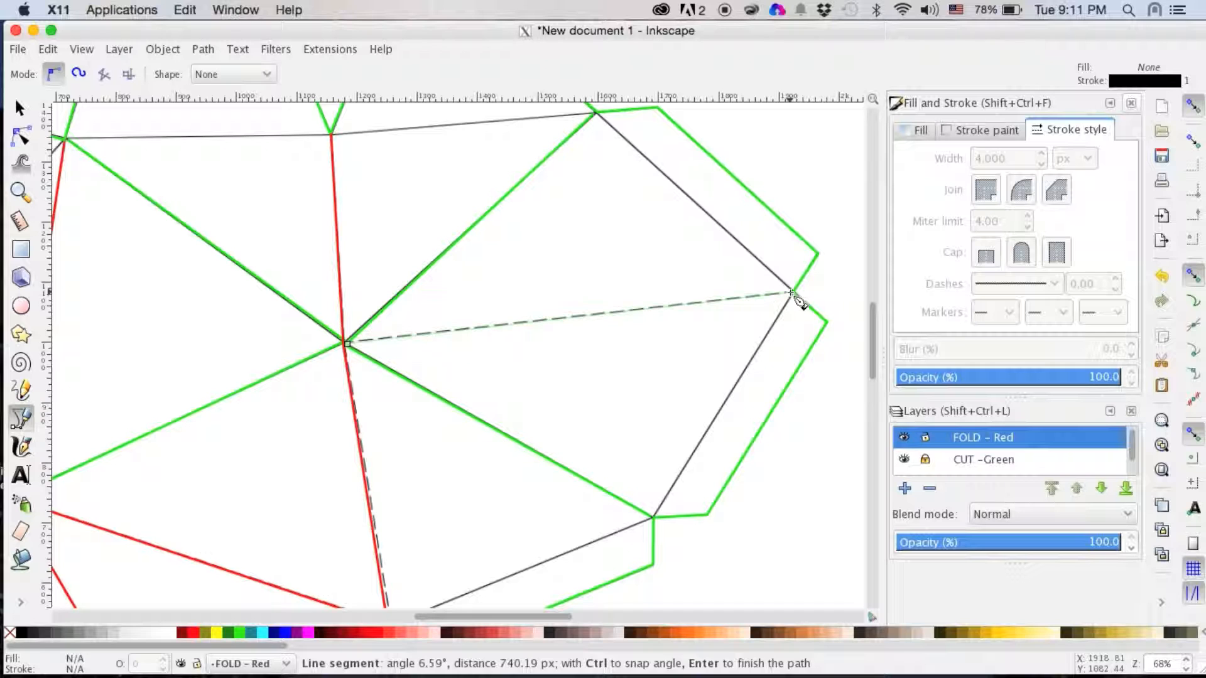
{"action": "left_click", "coordinate": [653, 517]}
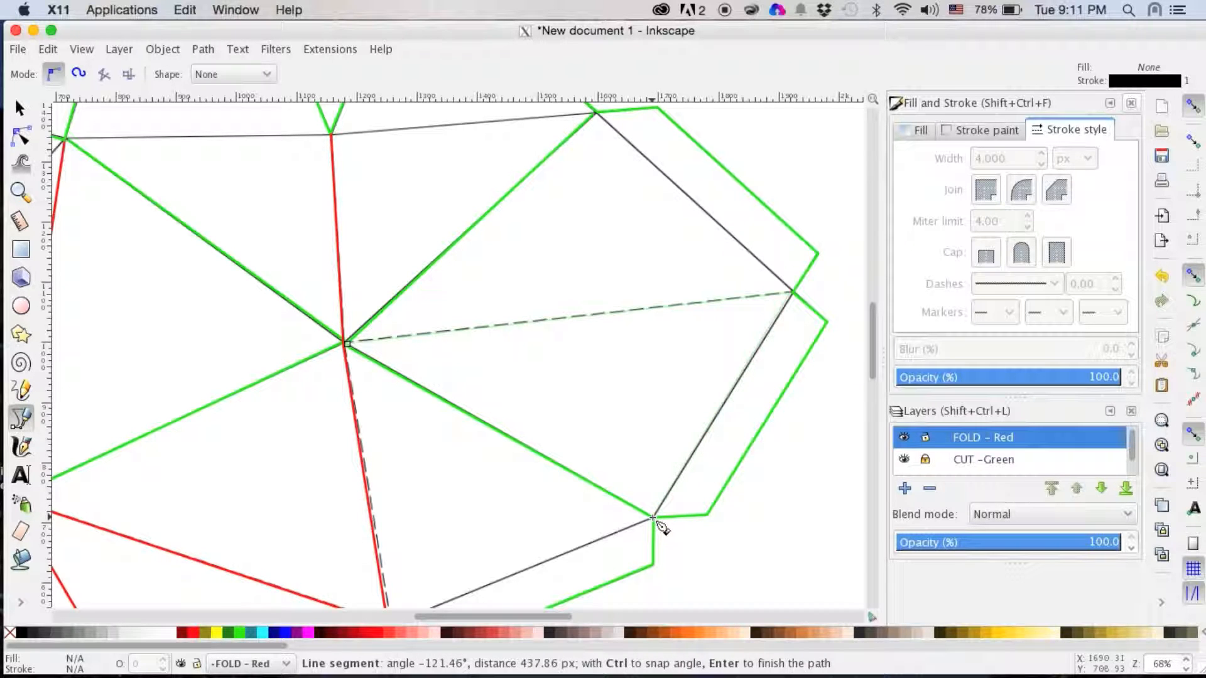
{"action": "scroll", "coordinate": [531, 585], "scroll_direction": "down", "scroll_amount": 7}
{"action": "scroll", "coordinate": [531, 587], "scroll_direction": "left", "scroll_amount": 5}
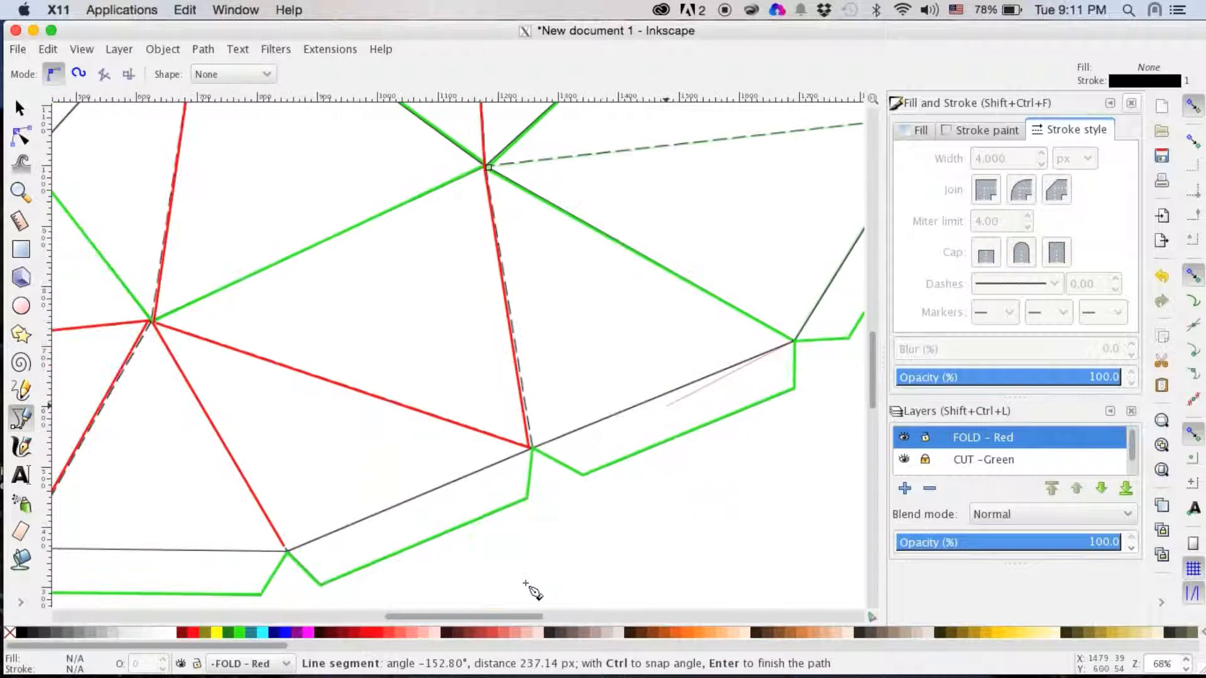
{"action": "left_click", "coordinate": [537, 455]}
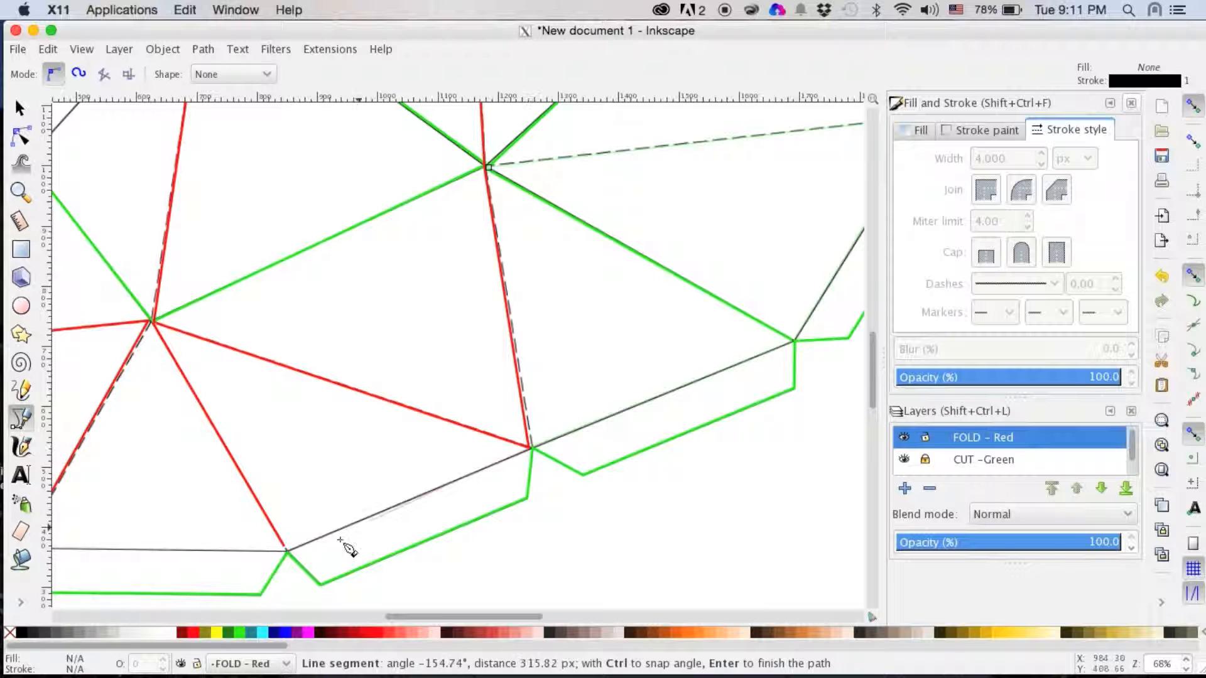
{"action": "double_click", "coordinate": [287, 553]}
- Insert a node in the outer fold line at the notch between the two upper-left tabs and place it on the notch corner
{"action": "key", "text": "s"}
{"action": "key", "text": "5"}
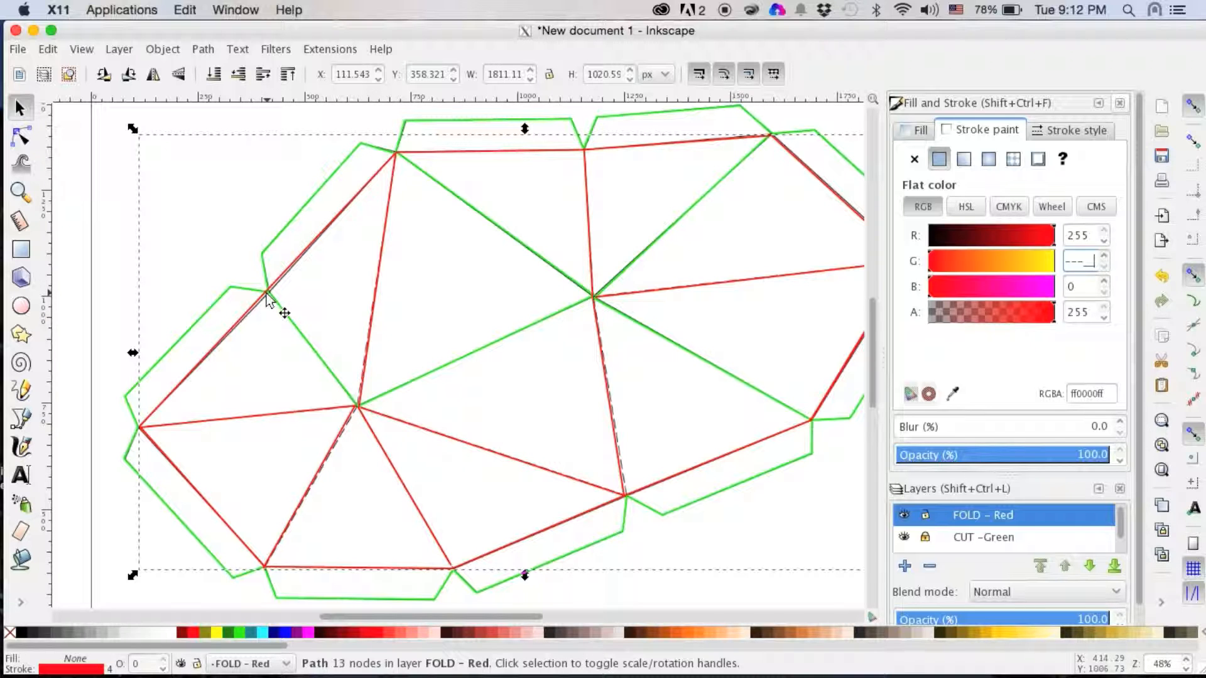
{"action": "key", "text": "plus"}
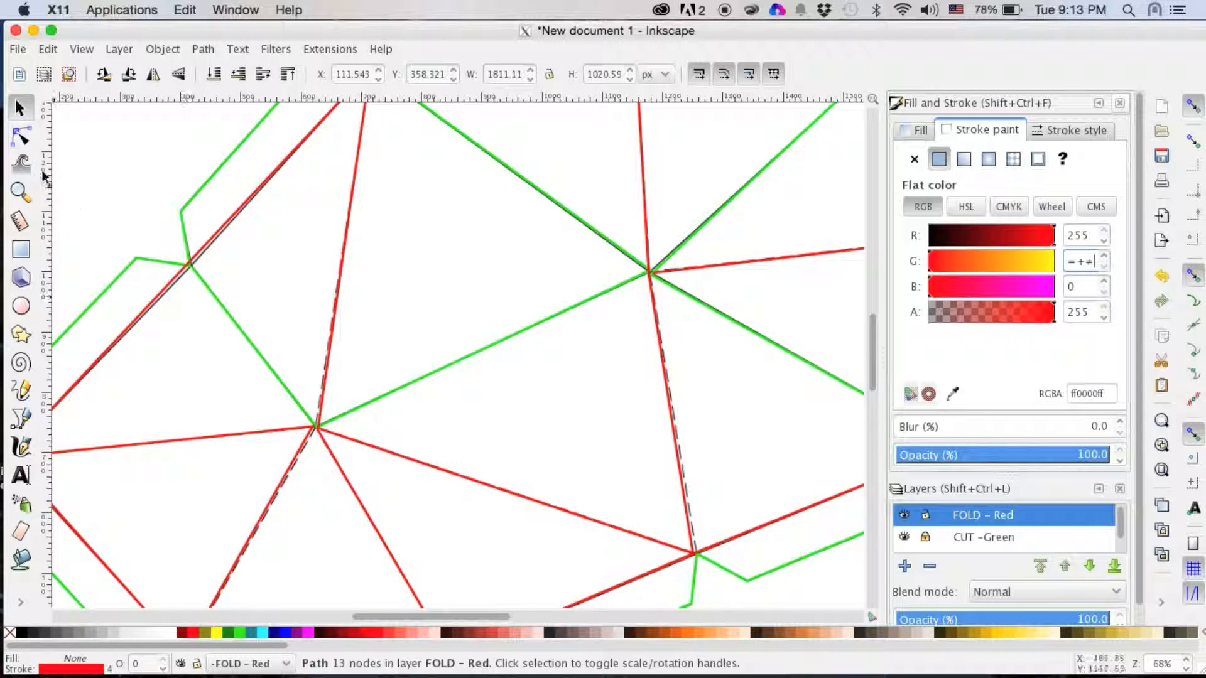
{"action": "left_click", "coordinate": [19, 138]}
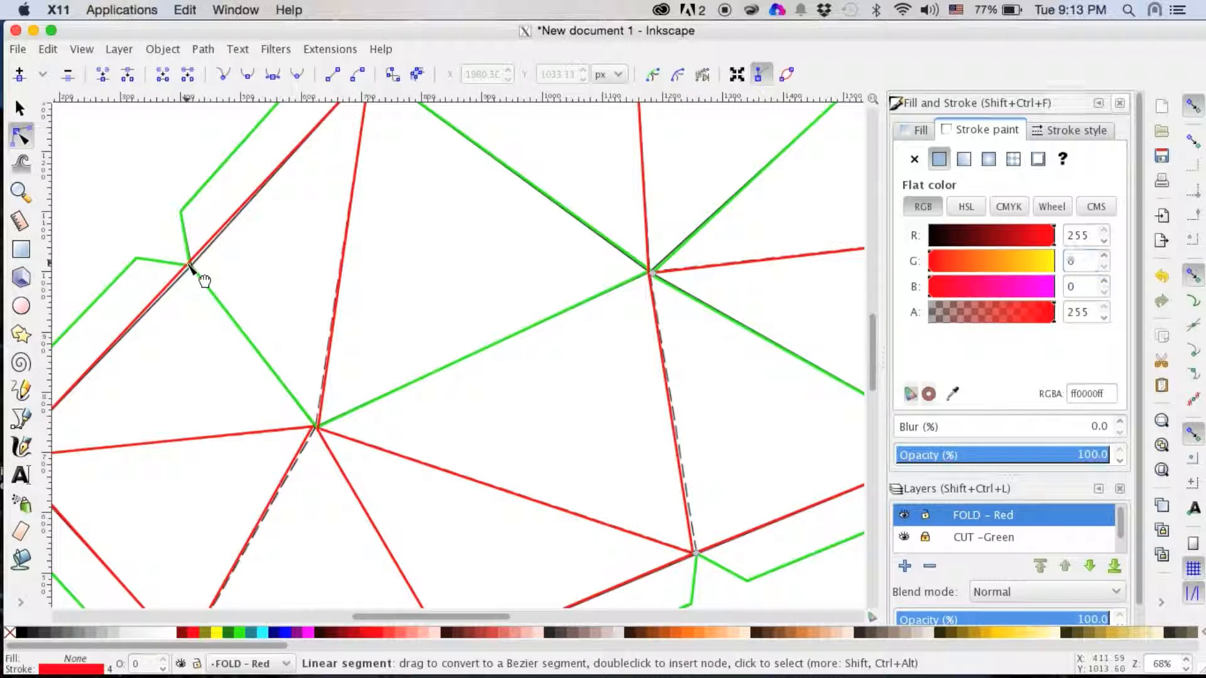
{"action": "left_click", "coordinate": [190, 266]}
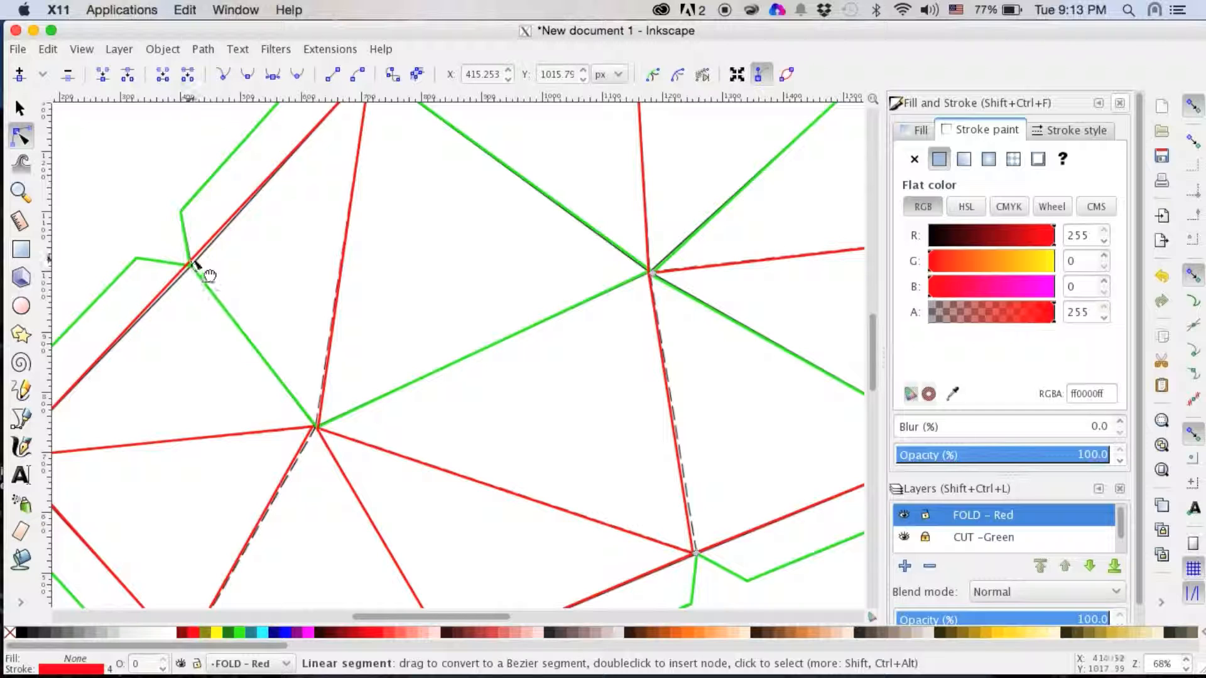
{"action": "left_click_drag", "start_coordinate": [198, 260], "coordinate": [199, 277]}
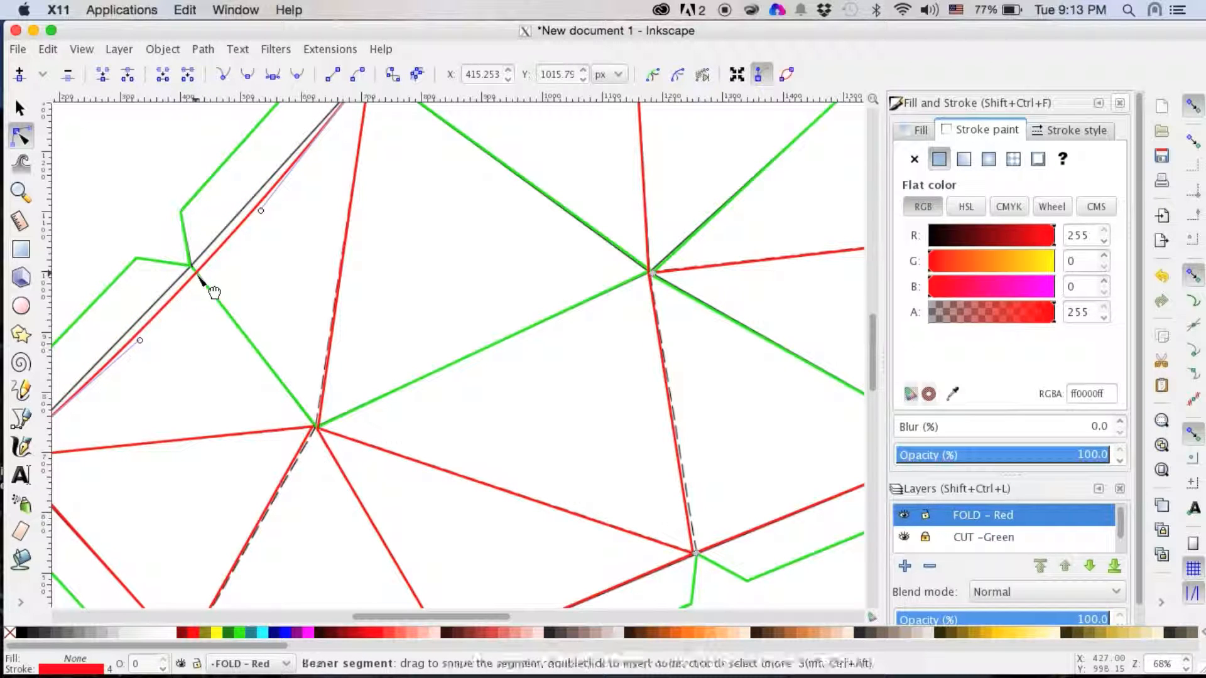
{"action": "left_click", "coordinate": [198, 273]}
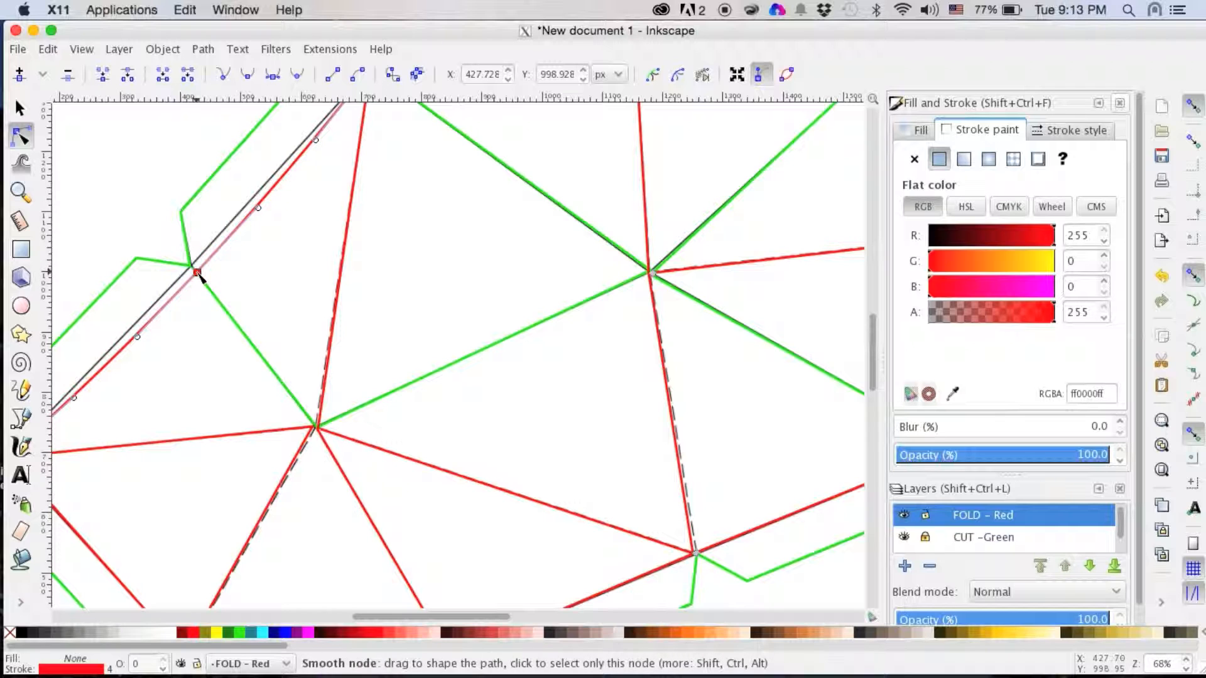
{"action": "left_click_drag", "start_coordinate": [198, 273], "coordinate": [194, 270]}
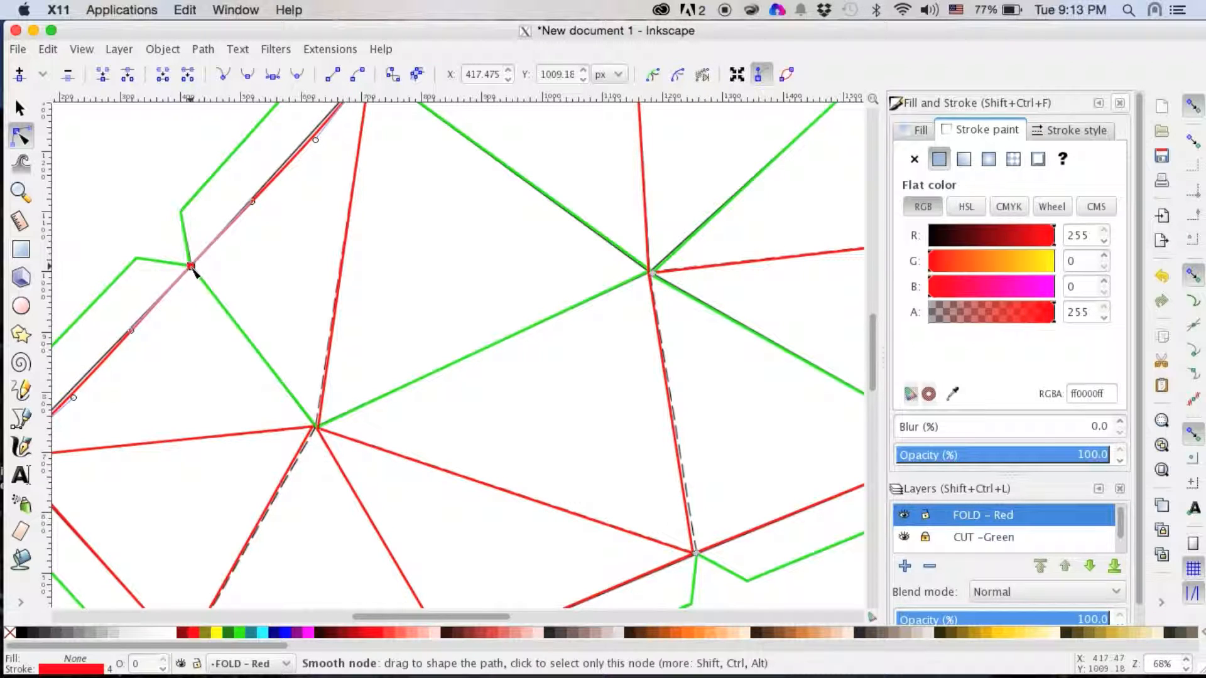
- Adjust the curve handles of both segments beside the upper-left notch node so the fold lines run straight along the black tab edges
{"action": "scroll", "coordinate": [128, 348], "scroll_direction": "down", "scroll_amount": 5}
{"action": "scroll", "coordinate": [127, 349], "scroll_direction": "left", "scroll_amount": 7}
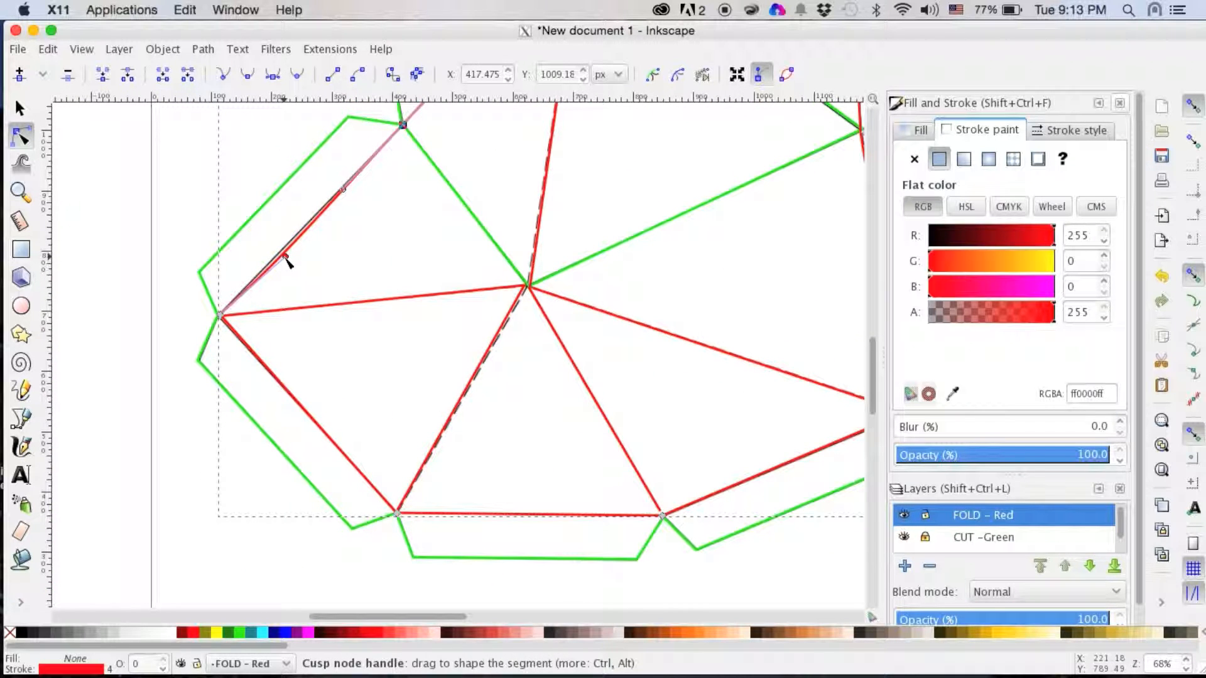
{"action": "left_click_drag", "start_coordinate": [284, 256], "coordinate": [282, 252]}
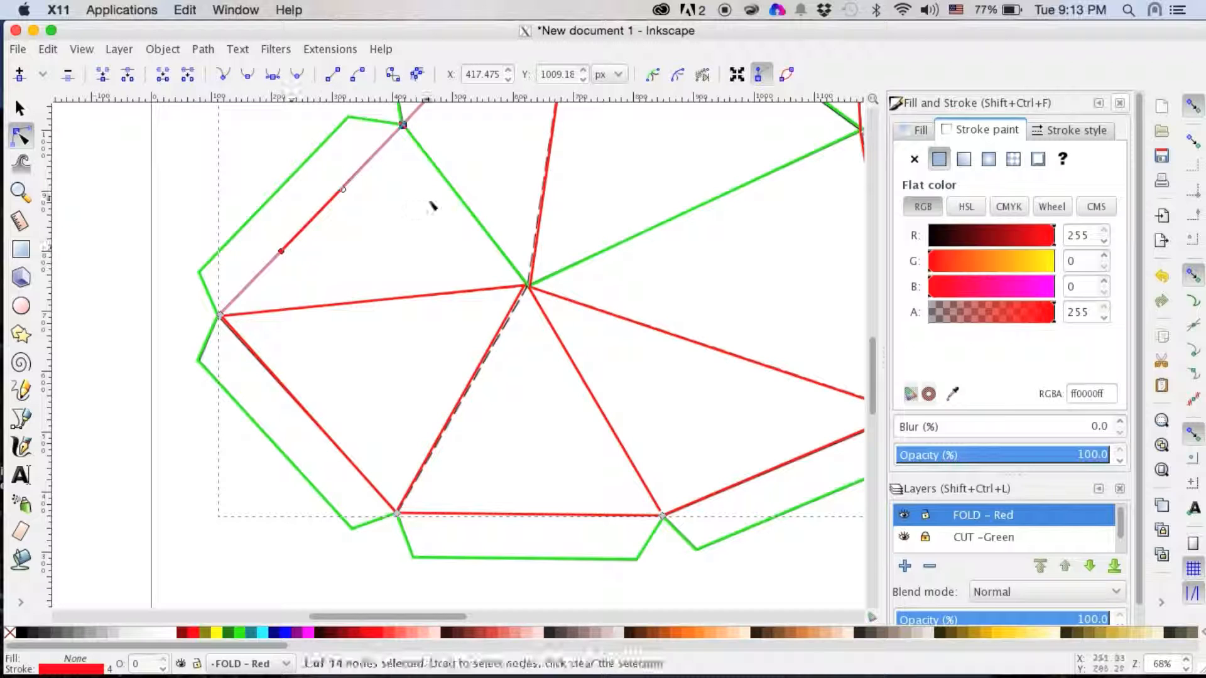
{"action": "scroll", "coordinate": [430, 201], "scroll_direction": "right", "scroll_amount": 4}
{"action": "scroll", "coordinate": [431, 202], "scroll_direction": "up", "scroll_amount": 7}
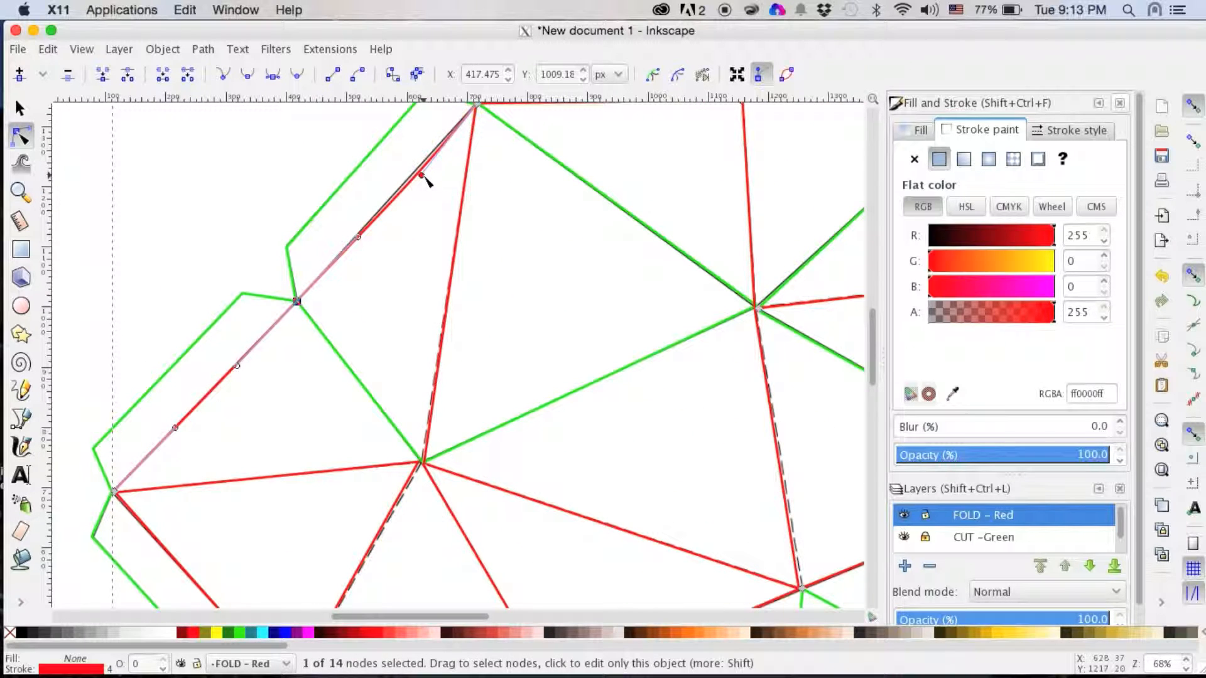
{"action": "left_click_drag", "start_coordinate": [424, 176], "coordinate": [416, 172]}
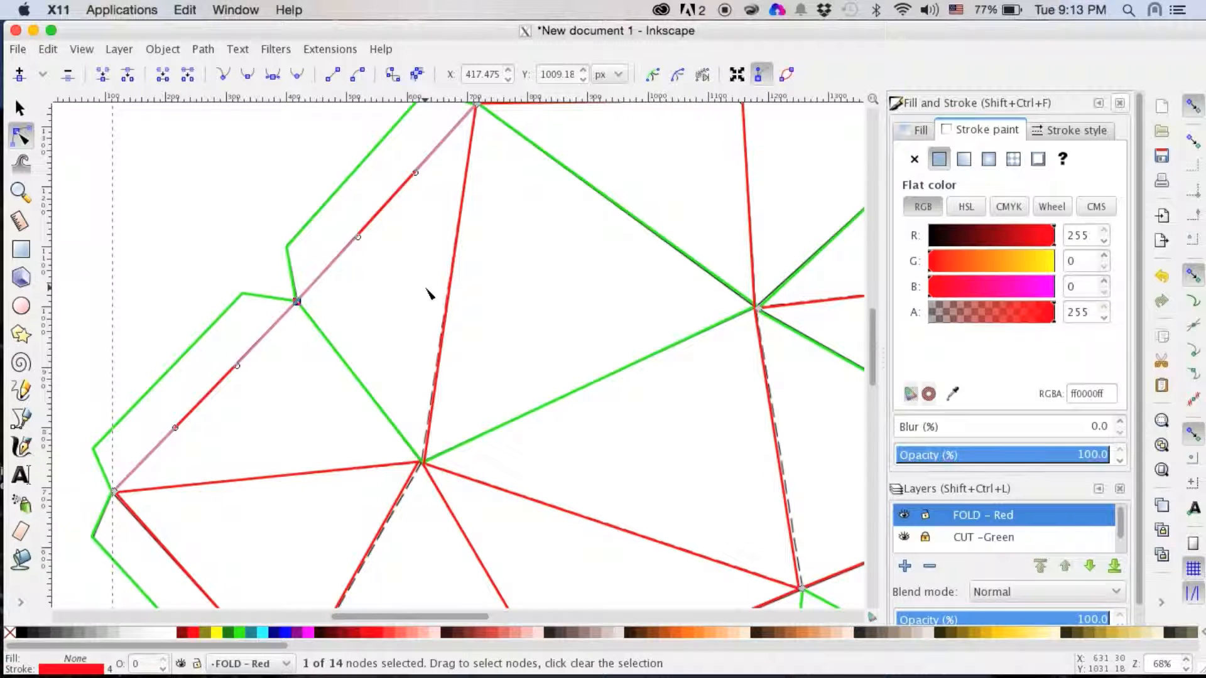
- Move the upper node of the lower-left fold line onto the left inner vertex to align the line with the dashed line
{"action": "scroll", "coordinate": [431, 292], "scroll_direction": "down", "scroll_amount": 8}
{"action": "scroll", "coordinate": [430, 292], "scroll_direction": "right", "scroll_amount": 4}
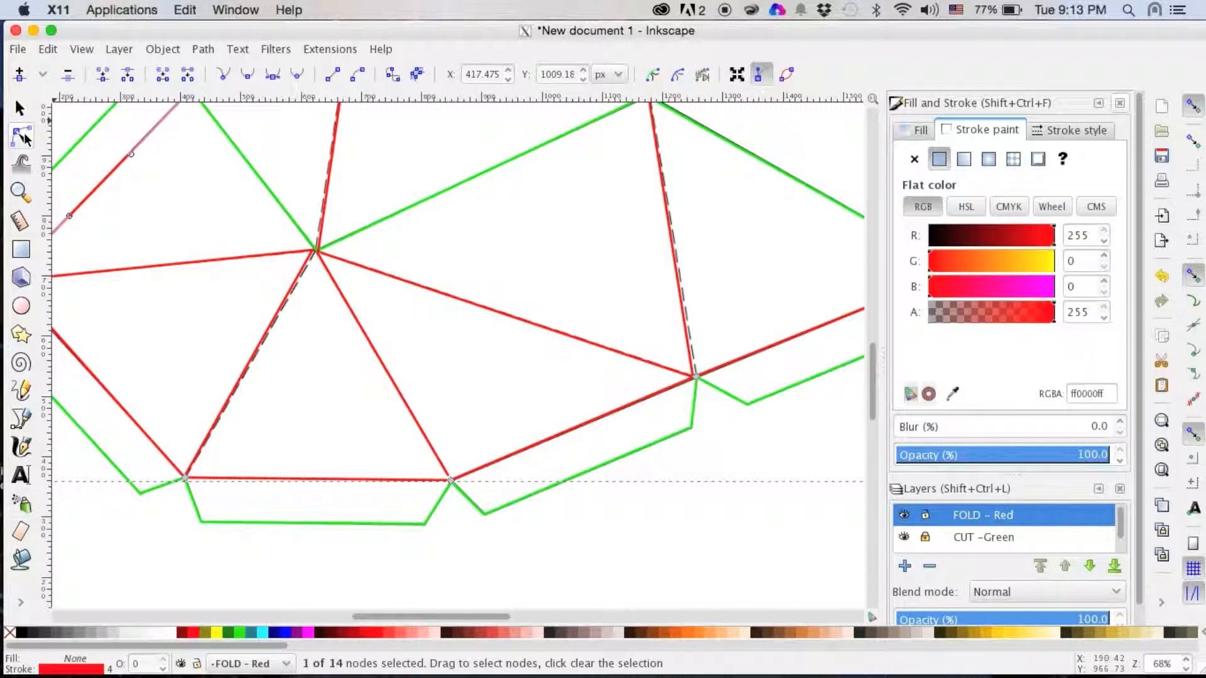
{"action": "key", "text": "Escape"}
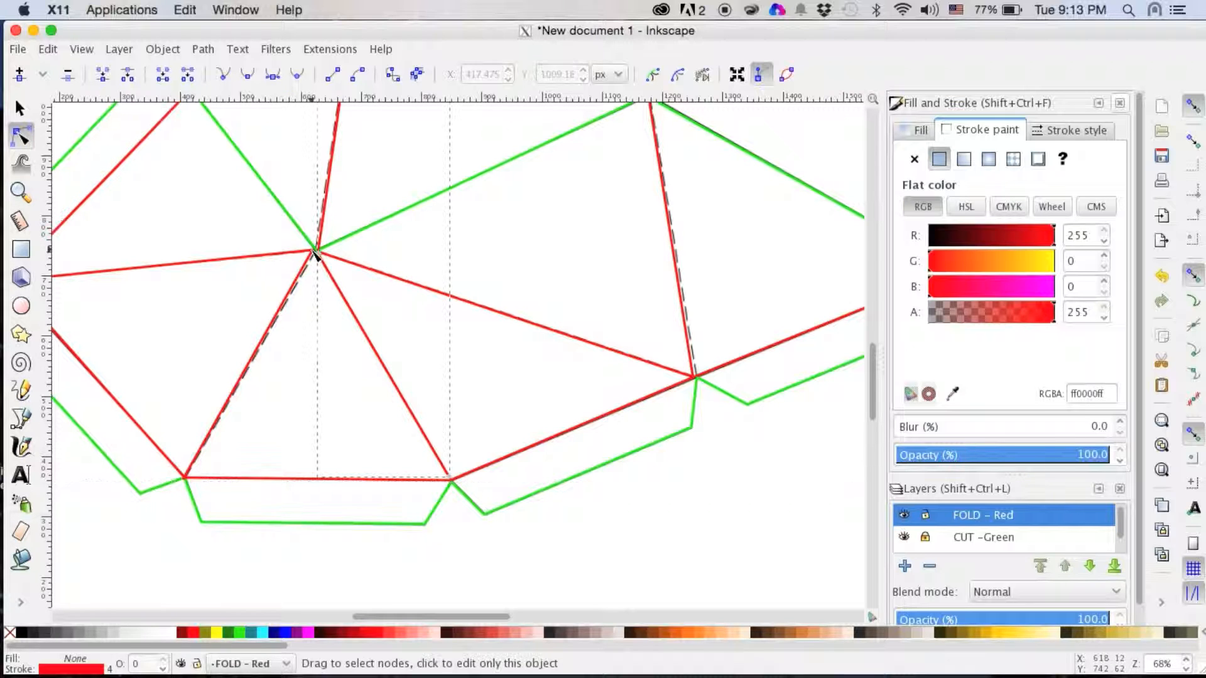
{"action": "left_click", "coordinate": [313, 256]}
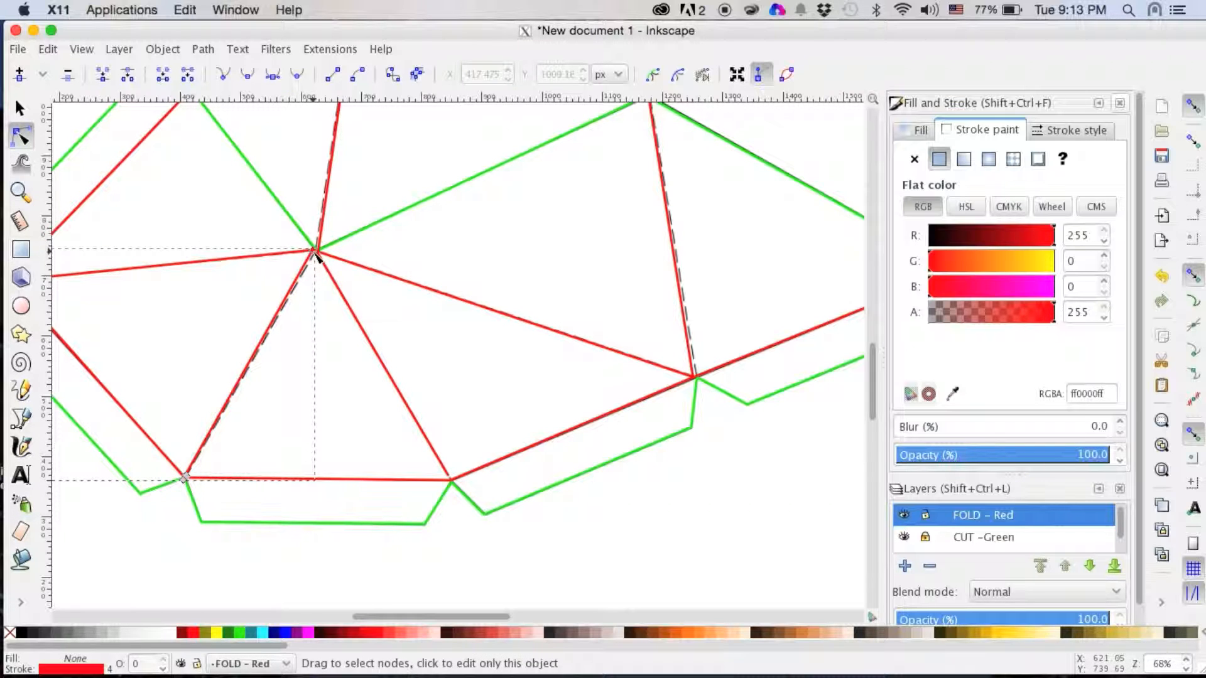
{"action": "left_click_drag", "start_coordinate": [317, 253], "coordinate": [319, 255]}
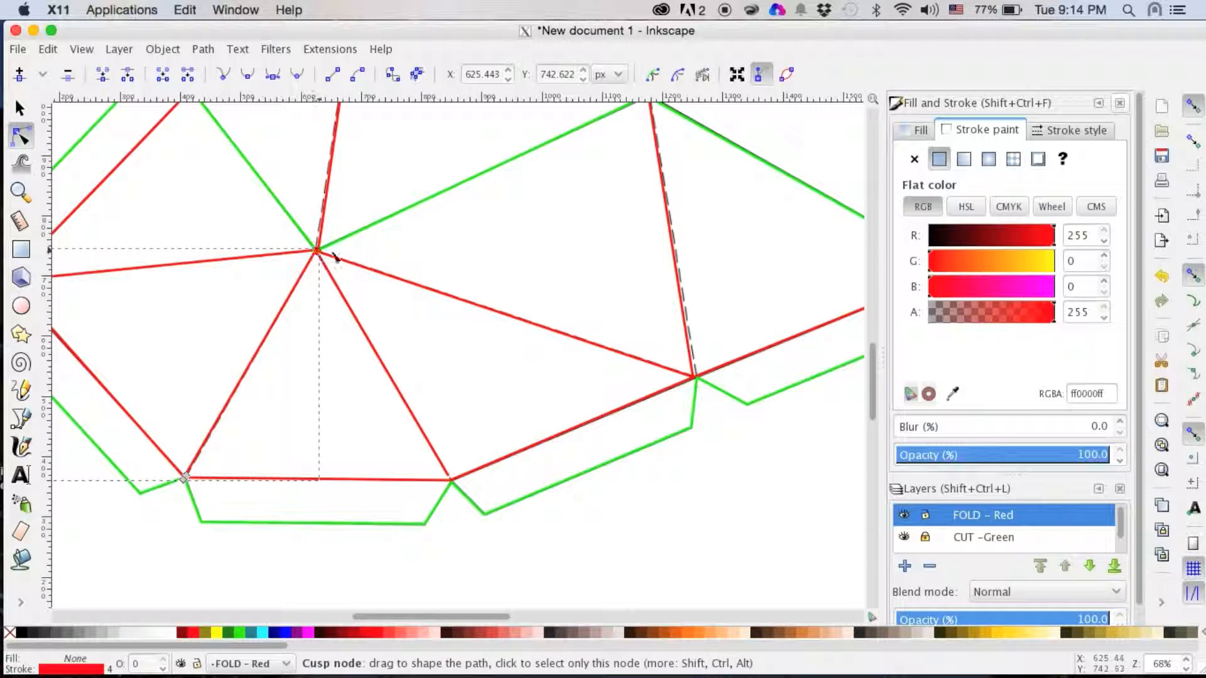
- Shift the fold line's nodes at the right inner vertex and the lower tab notch beneath it to follow the dashed lines
{"action": "left_click_drag", "start_coordinate": [695, 378], "coordinate": [695, 377]}
{"action": "left_click", "coordinate": [703, 381]}
{"action": "left_click", "coordinate": [709, 385]}
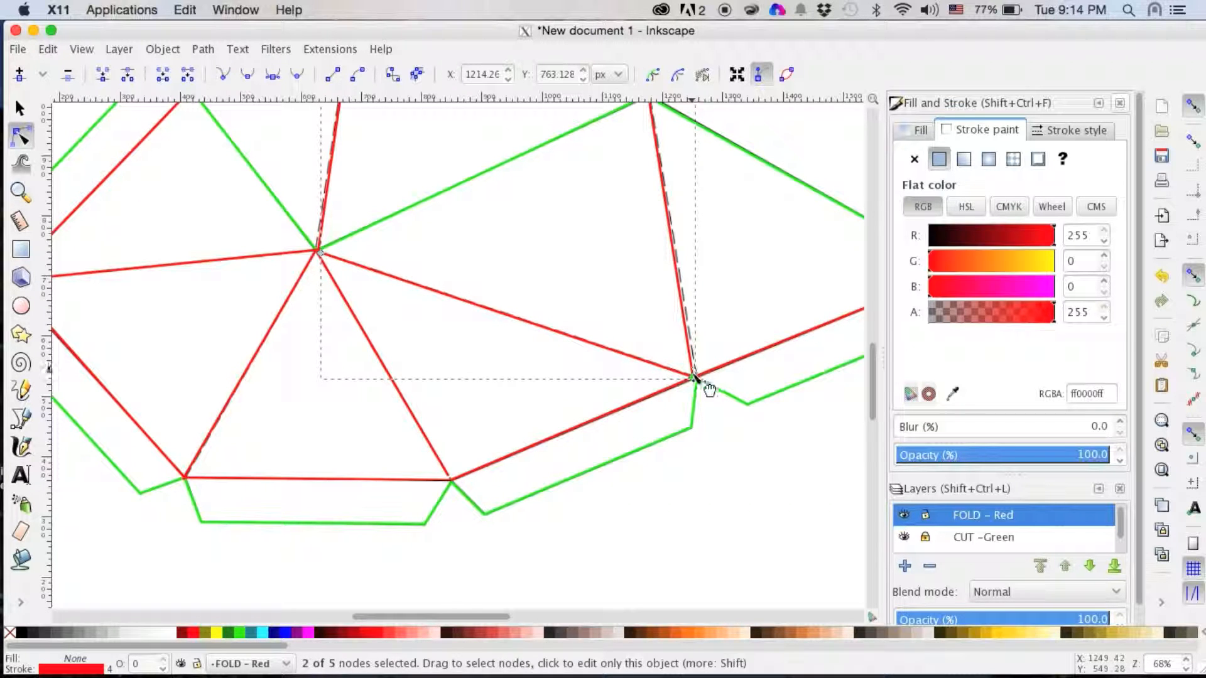
{"action": "left_click_drag", "start_coordinate": [695, 379], "coordinate": [699, 378]}
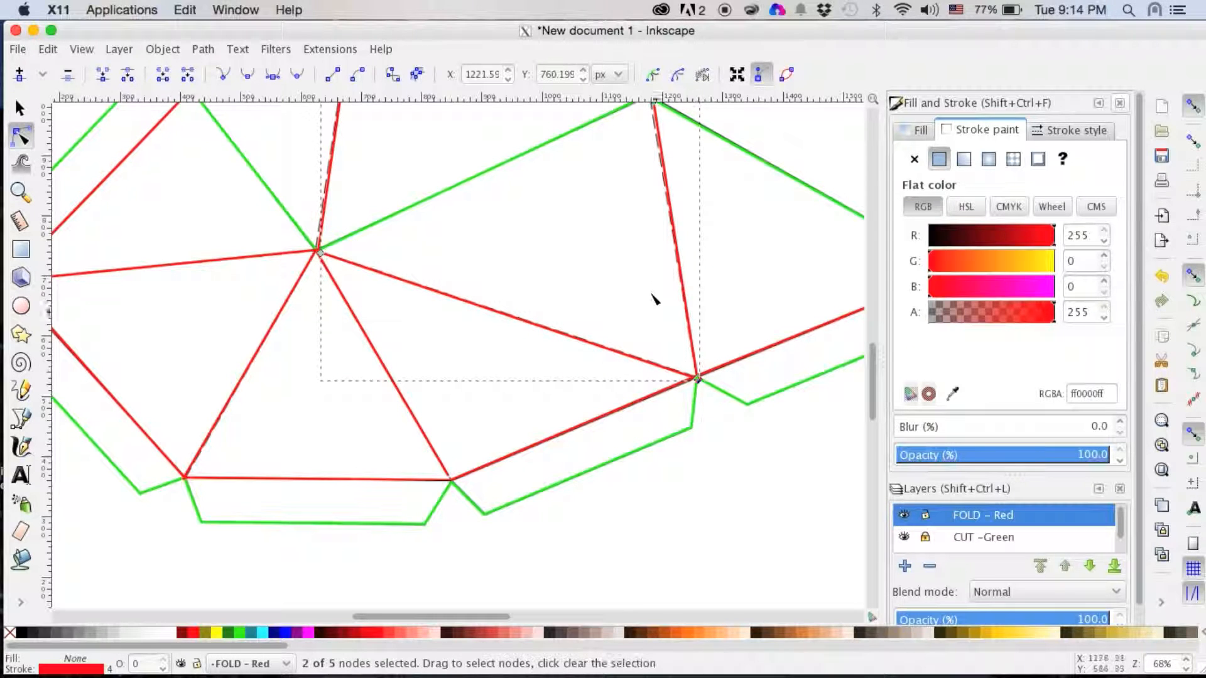
{"action": "scroll", "coordinate": [656, 301], "scroll_direction": "up", "scroll_amount": 4}
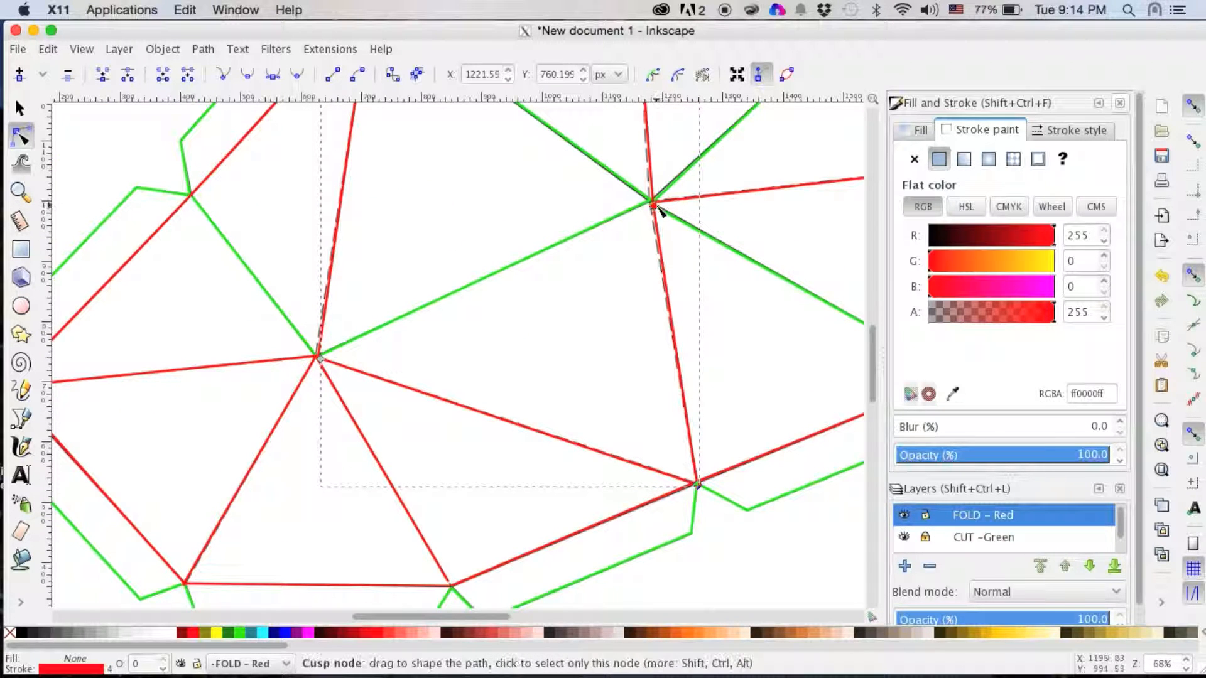
{"action": "left_click_drag", "start_coordinate": [656, 209], "coordinate": [652, 208]}
{"action": "scroll", "coordinate": [431, 247], "scroll_direction": "up", "scroll_amount": 6}
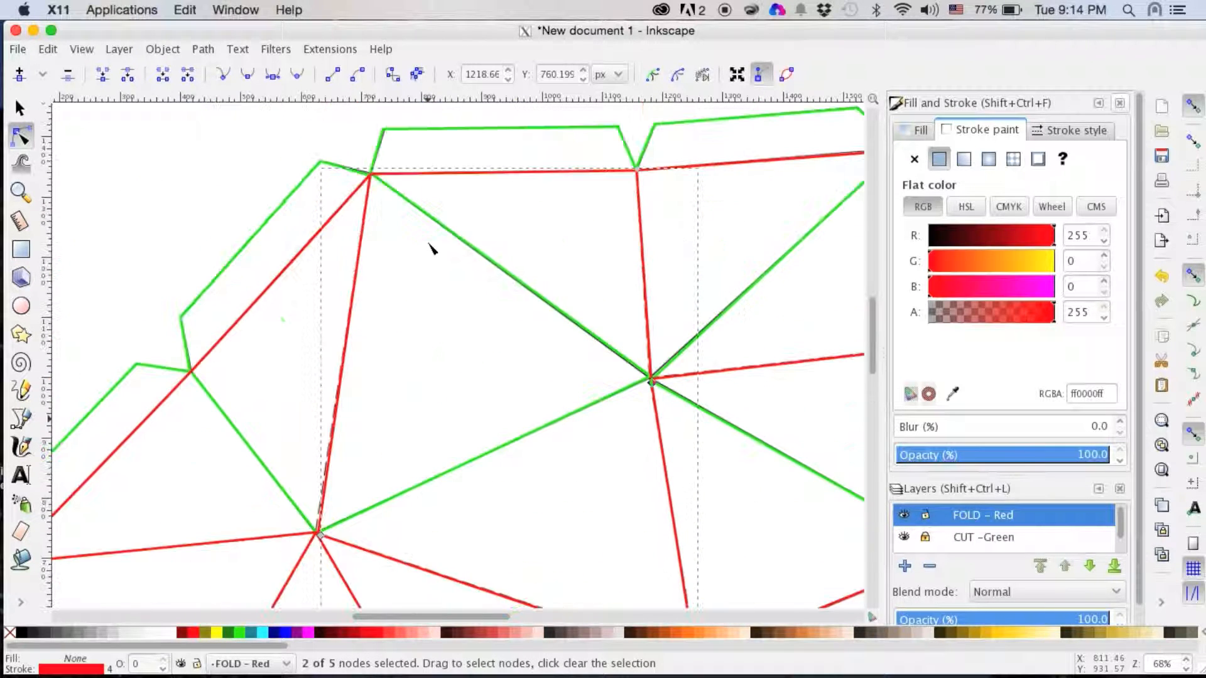
- Check the fold lines across the whole net and lock the FOLD – Red layer
{"action": "scroll", "coordinate": [431, 247], "scroll_direction": "right", "scroll_amount": 10}
{"action": "scroll", "coordinate": [431, 247], "scroll_direction": "right", "scroll_amount": 6}
{"action": "scroll", "coordinate": [433, 249], "scroll_direction": "down", "scroll_amount": 4}
{"action": "scroll", "coordinate": [430, 247], "scroll_direction": "left", "scroll_amount": 10}
{"action": "scroll", "coordinate": [431, 247], "scroll_direction": "down", "scroll_amount": 7}
{"action": "scroll", "coordinate": [431, 248], "scroll_direction": "up", "scroll_amount": 3}
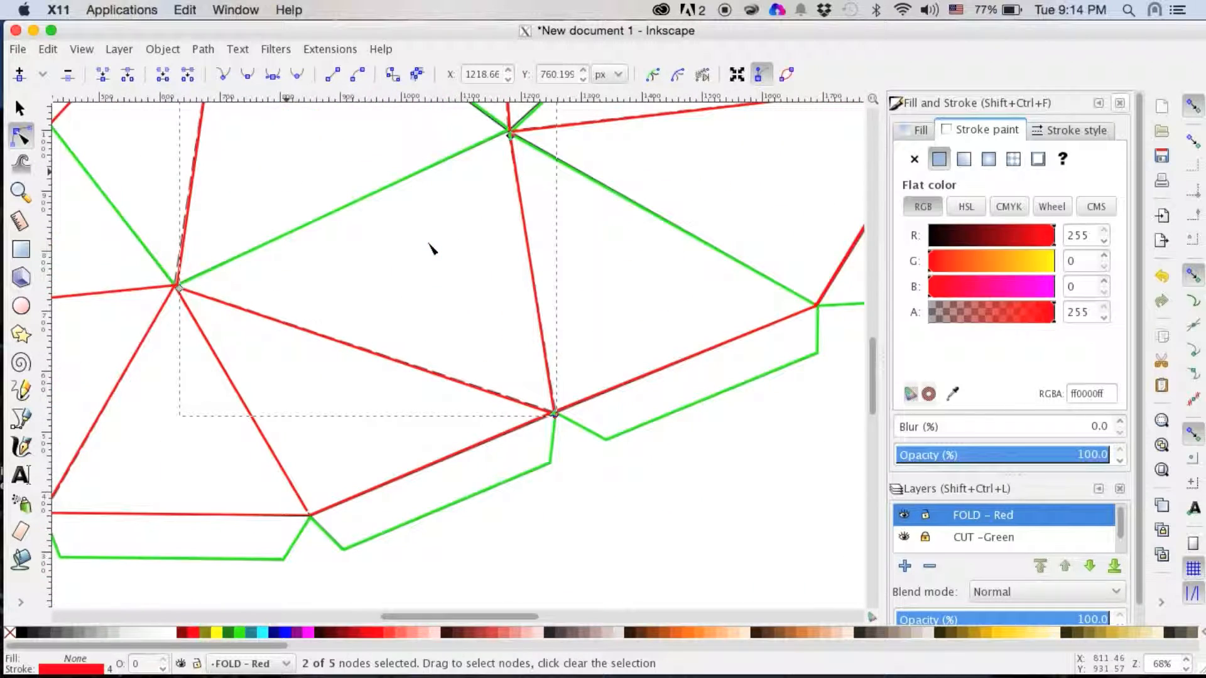
{"action": "key", "text": "minus"}
{"action": "key", "text": "minus"}
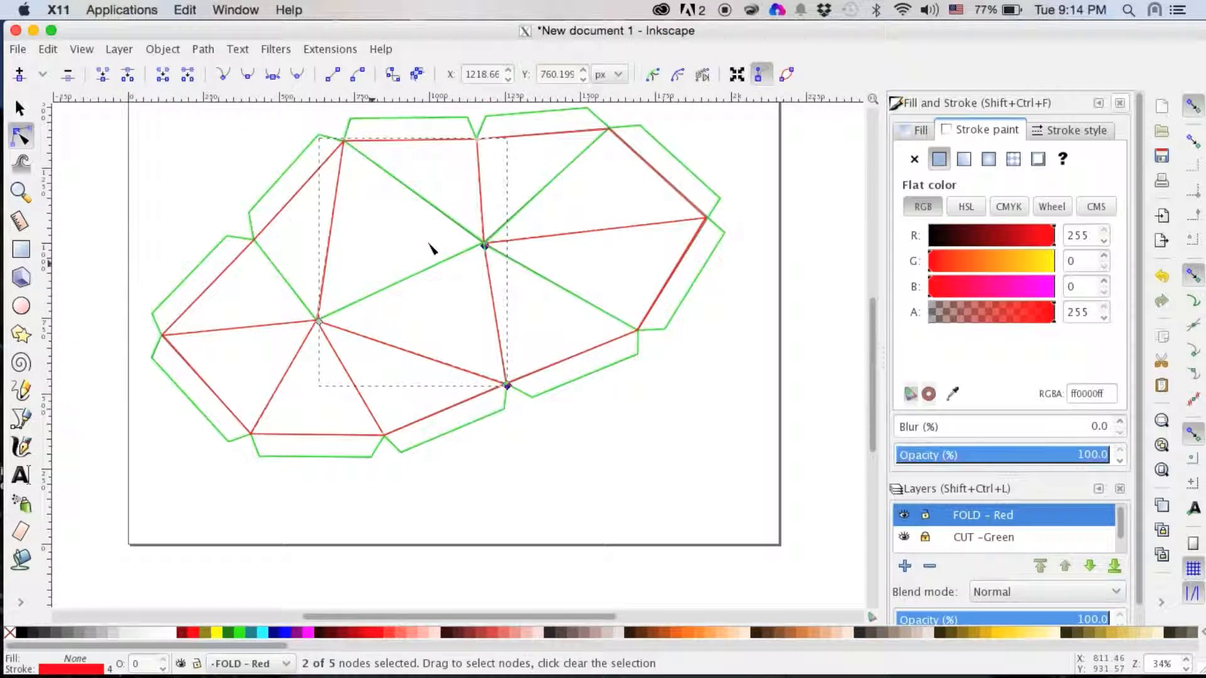
{"action": "scroll", "coordinate": [431, 247], "scroll_direction": "up", "scroll_amount": 3}
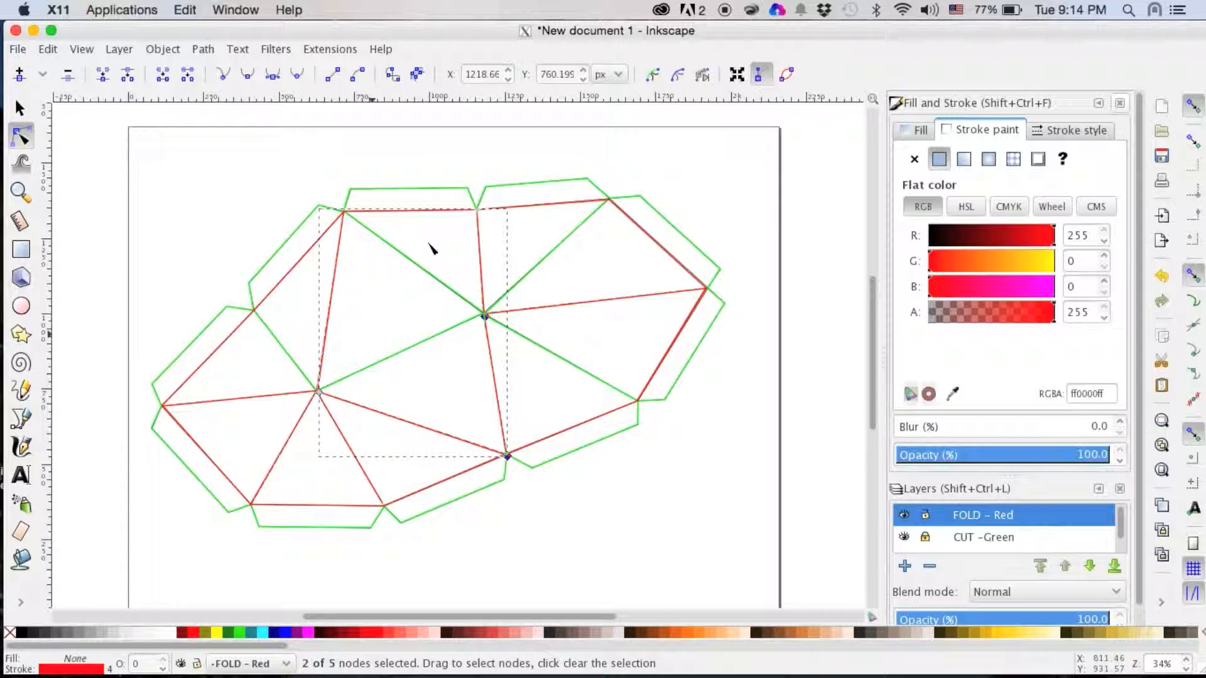
{"action": "left_click", "coordinate": [926, 515]}
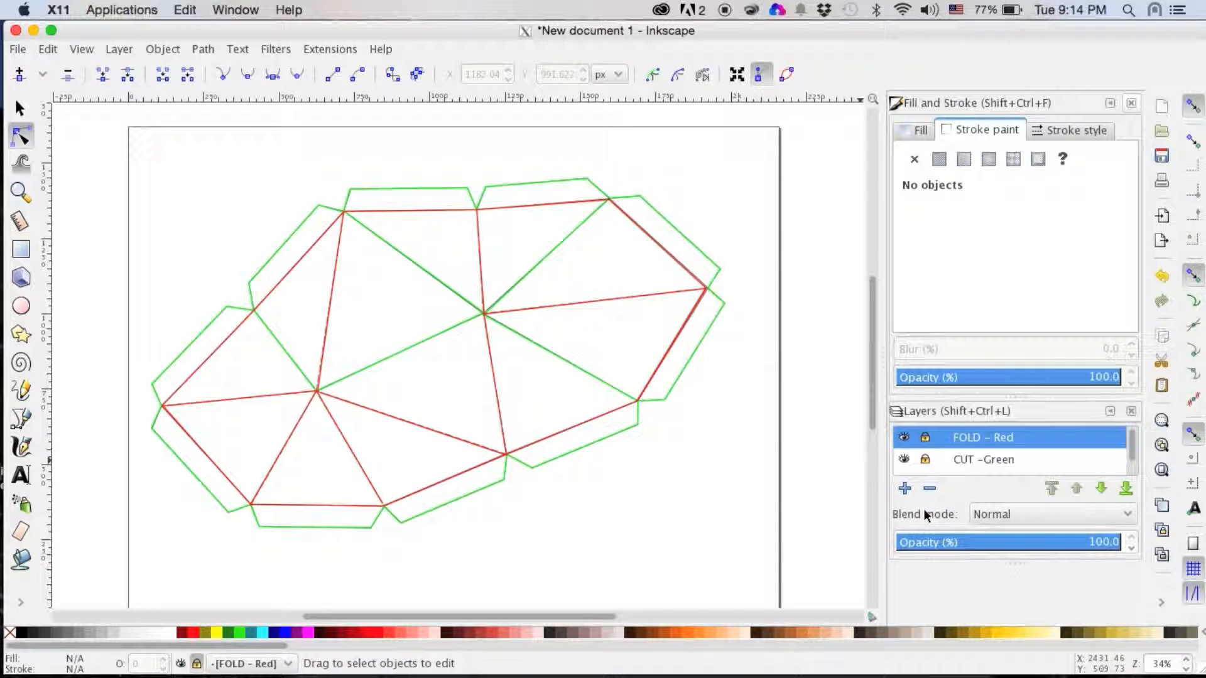